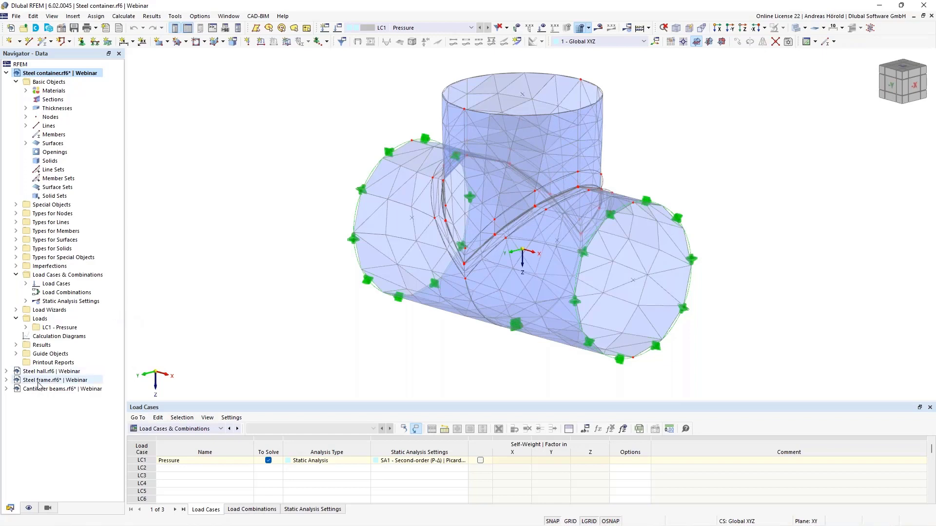
# Step: Turn on the mesh quality display for the steel container model
pyautogui.click(30, 509)
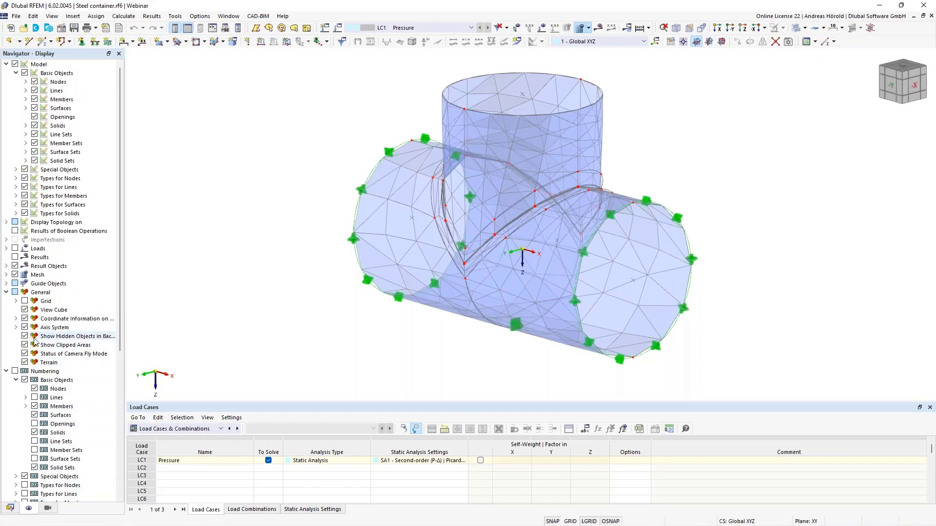
pyautogui.scroll(-2, 35, 306)
pyautogui.scroll(-6, 36, 306)
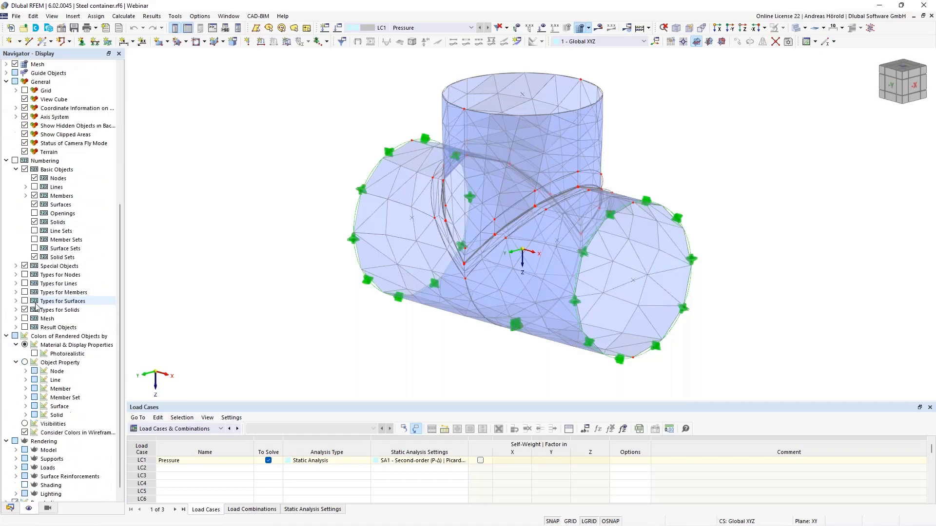
pyautogui.scroll(8, 36, 306)
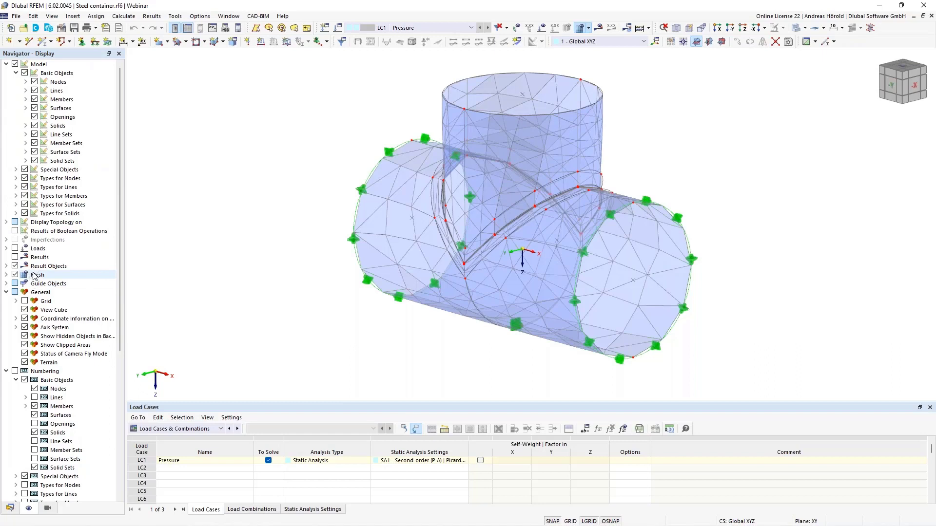
pyautogui.click(6, 275)
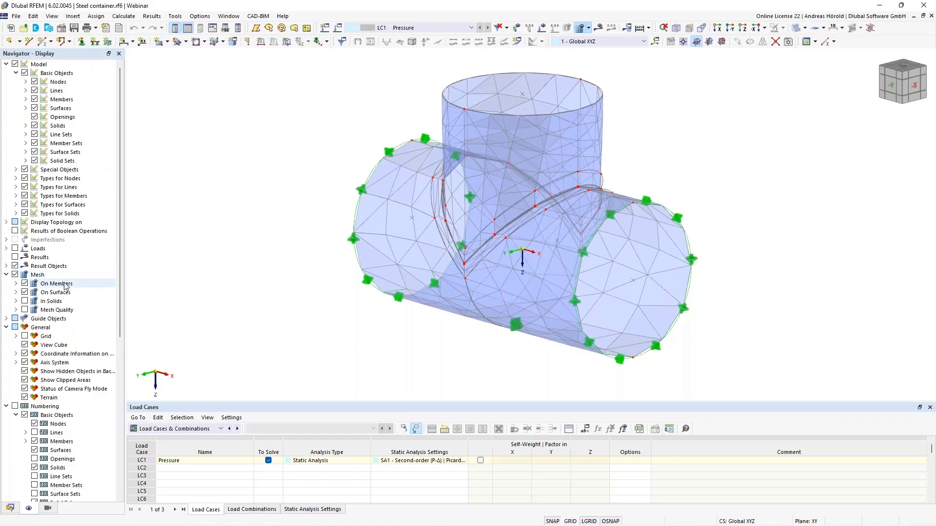
pyautogui.scroll(-4, 22, 248)
pyautogui.click(16, 204)
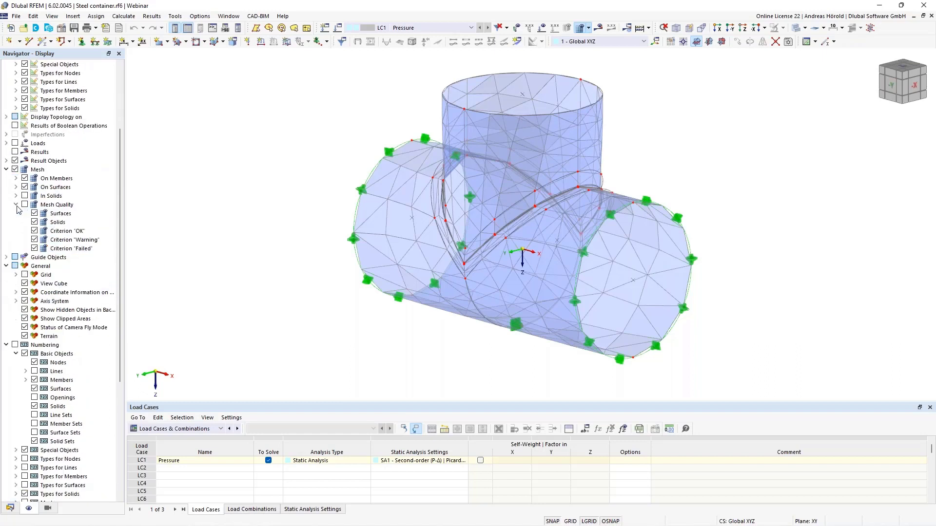
pyautogui.click(25, 205)
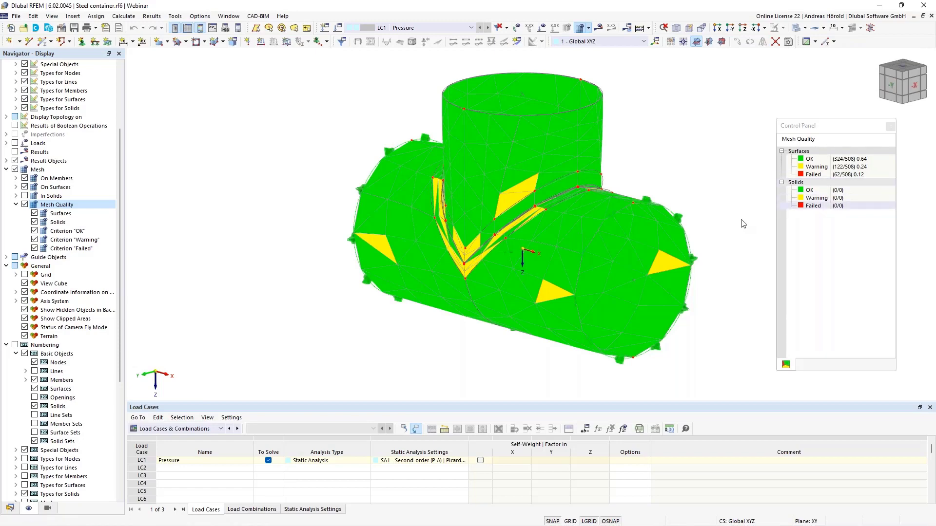
# Step: Hide mesh elements meeting the "OK" and "Warning" criteria and examine the "Failed" elements along the intersection of the cylinders
pyautogui.scroll(4, 536, 203)
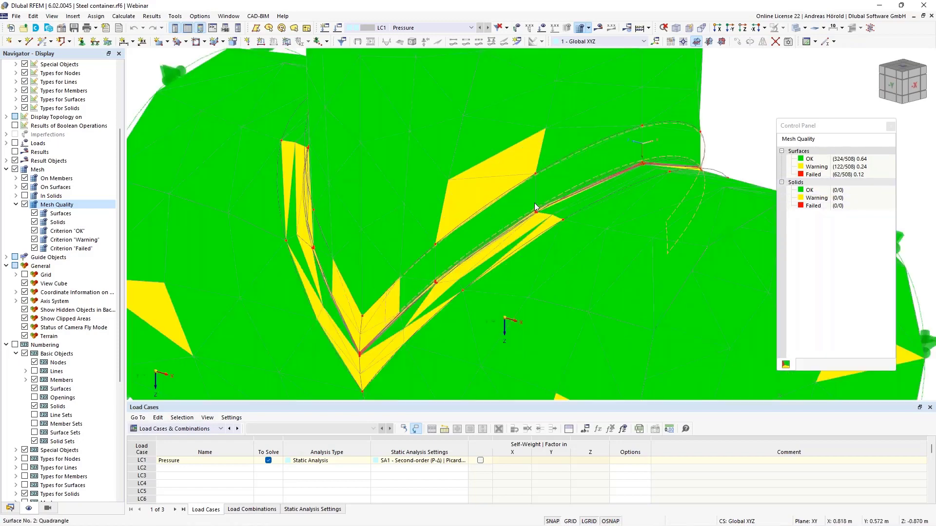
pyautogui.scroll(2, 487, 253)
pyautogui.scroll(3, 443, 278)
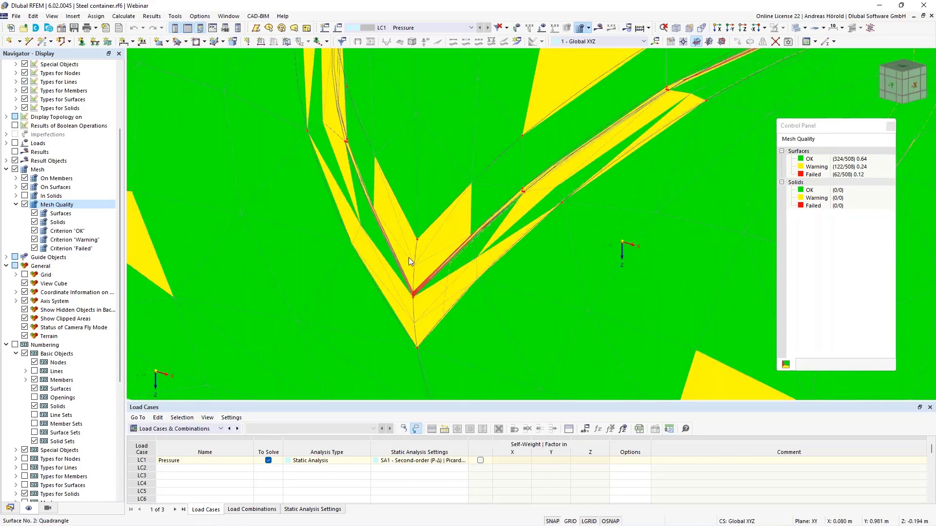
pyautogui.scroll(2, 408, 257)
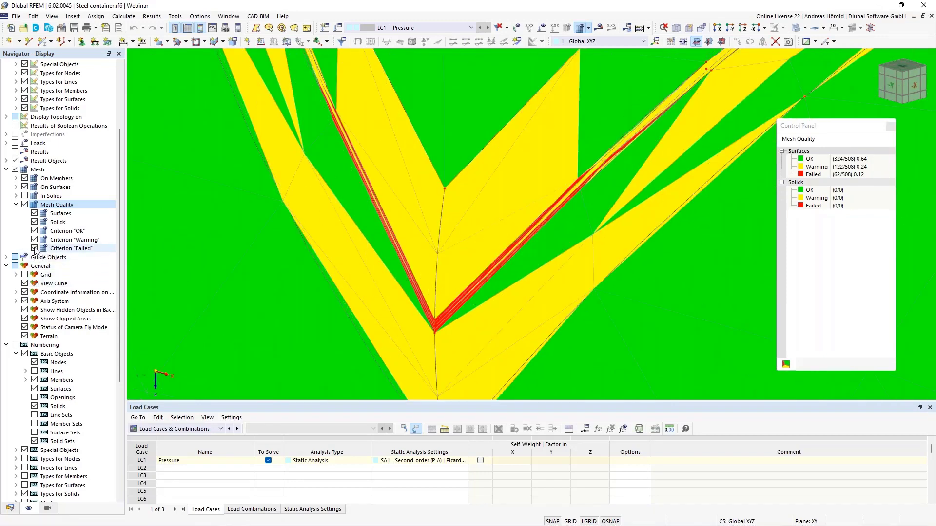
pyautogui.click(34, 231)
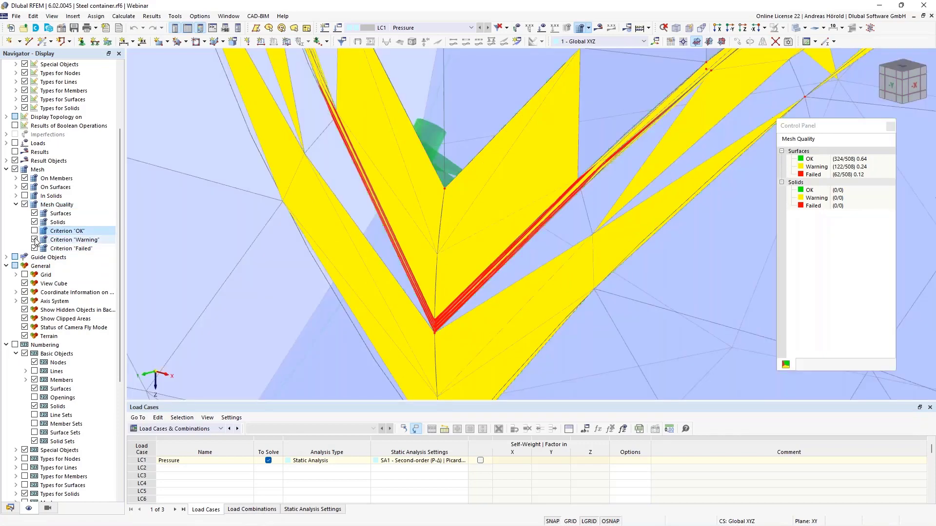
pyautogui.click(34, 240)
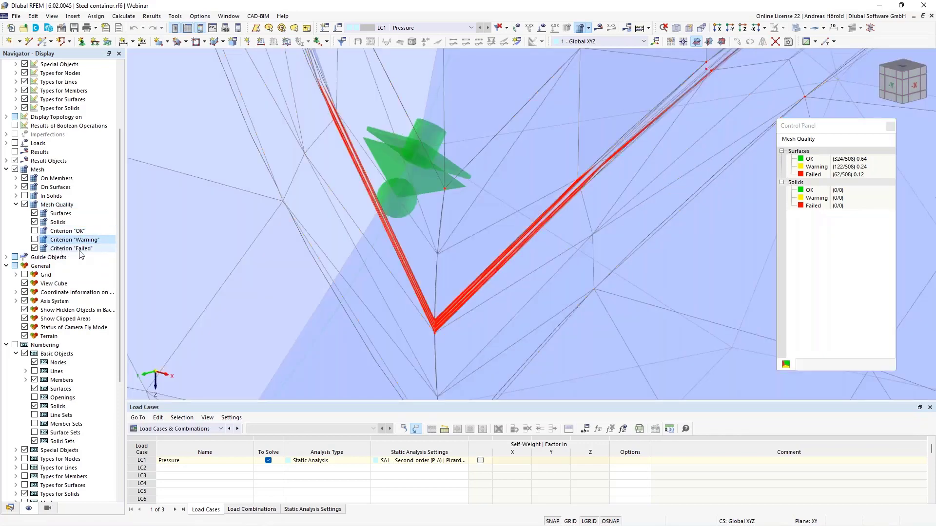
pyautogui.scroll(-3, 446, 274)
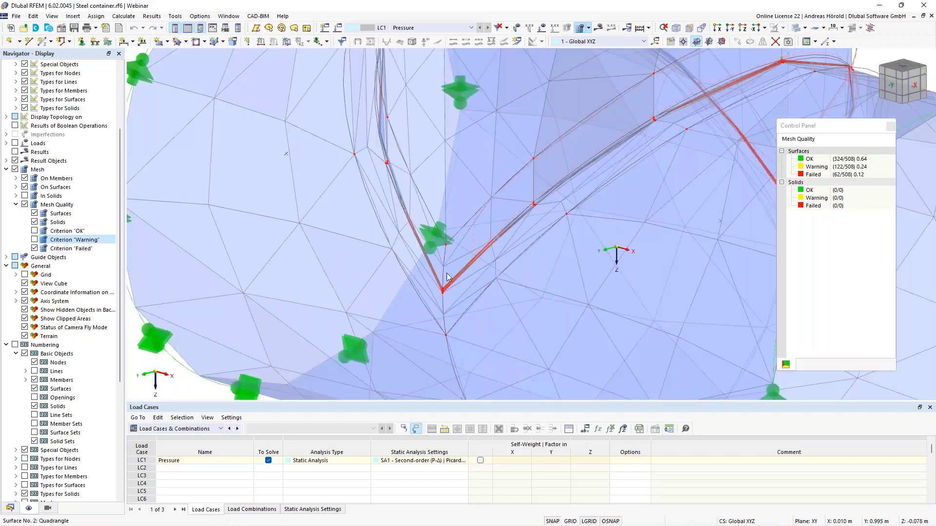
pyautogui.scroll(3, 449, 277)
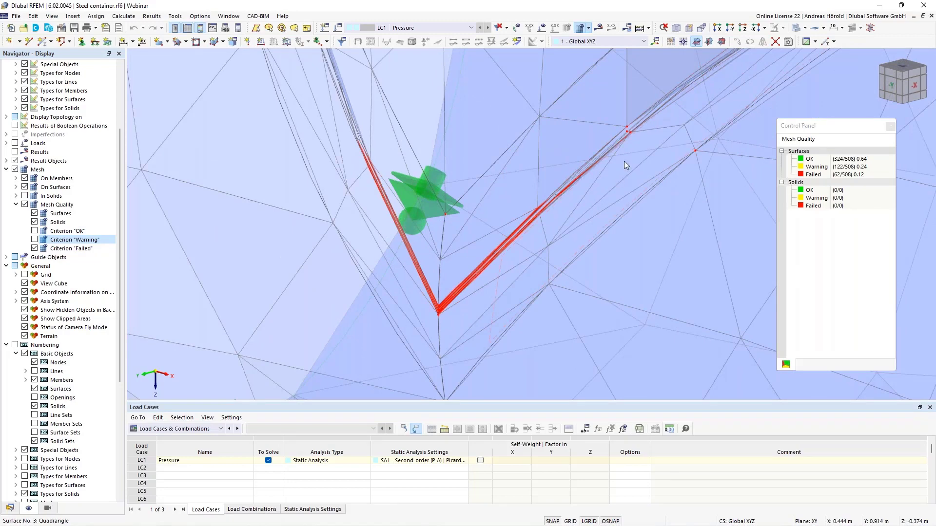
pyautogui.scroll(-5, 548, 197)
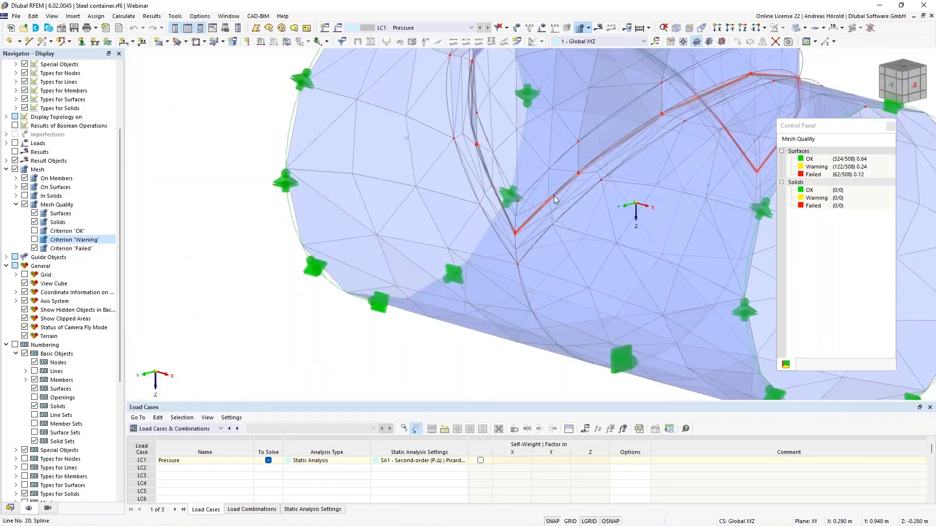
pyautogui.moveTo(535, 218); pyautogui.dragTo(461, 273, button='middle')
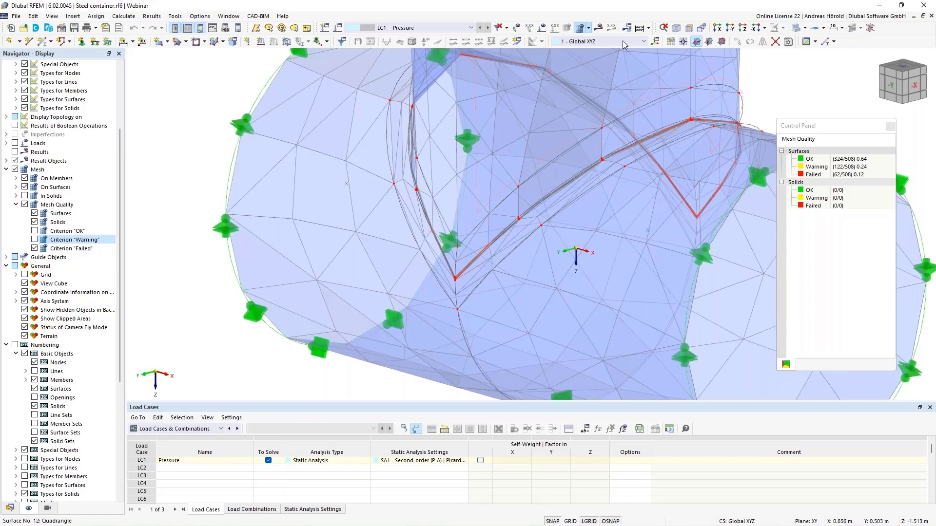
# Step: Open the mesh settings and examine the quality criteria for surfaces
pyautogui.click(649, 29)
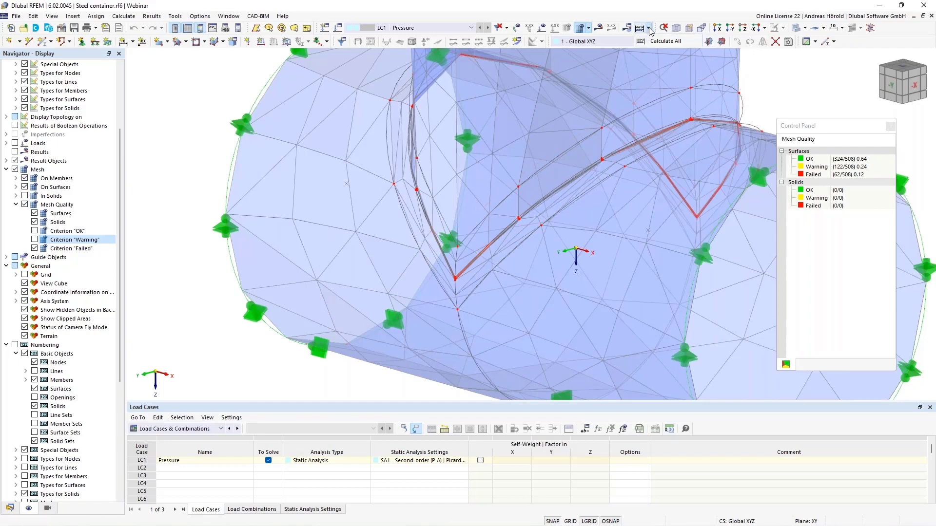
pyautogui.click(590, 29)
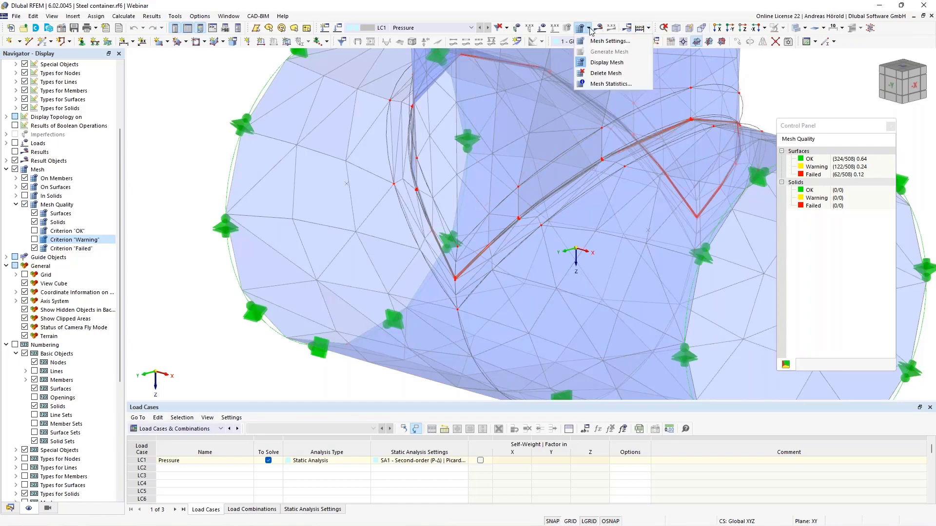
pyautogui.click(610, 41)
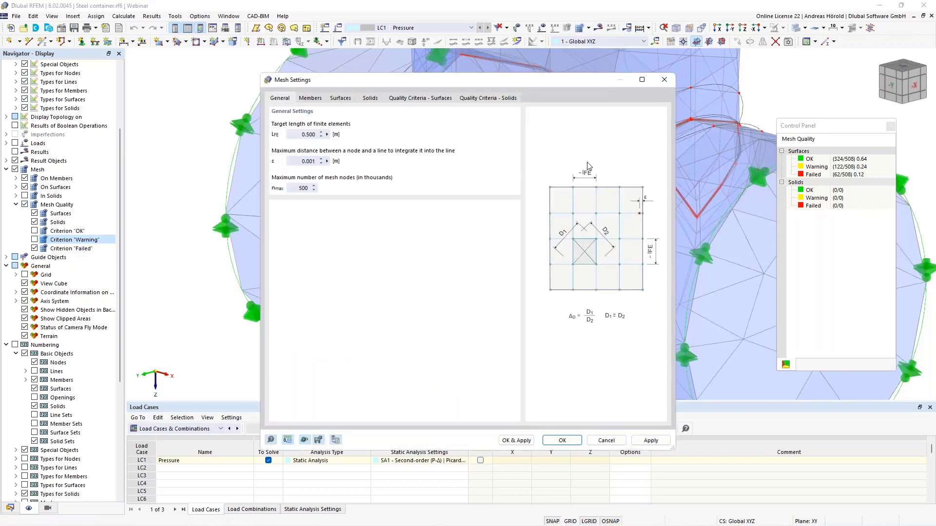
pyautogui.click(421, 99)
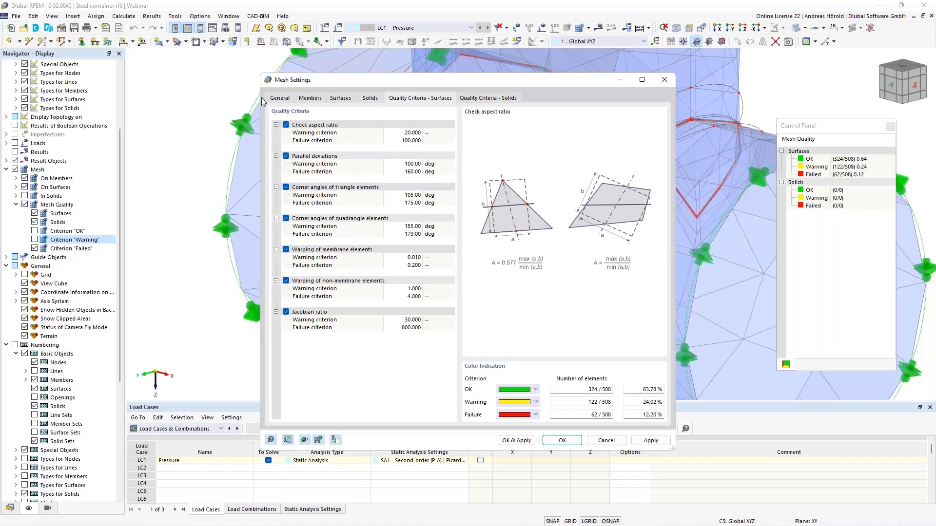
# Step: Set the general target length of finite elements to 0.1 m and regenerate the mesh
pyautogui.click(277, 99)
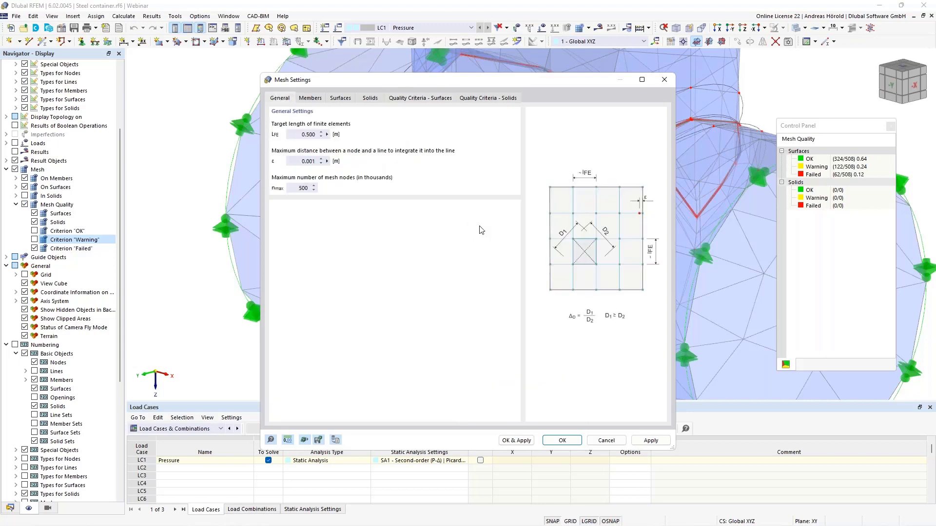
pyautogui.moveTo(582, 84); pyautogui.dragTo(359, 76)
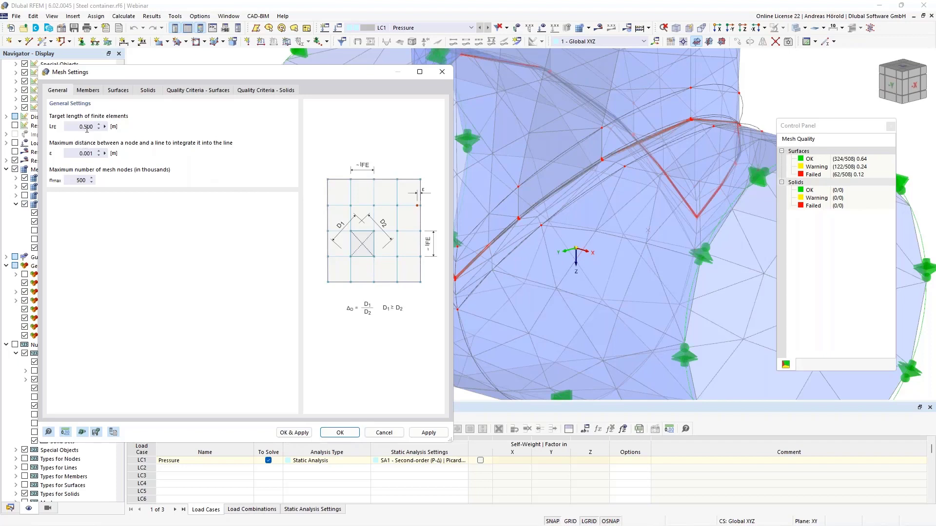
pyautogui.moveTo(86, 126); pyautogui.dragTo(103, 125)
pyautogui.write('1')
pyautogui.click(298, 433)
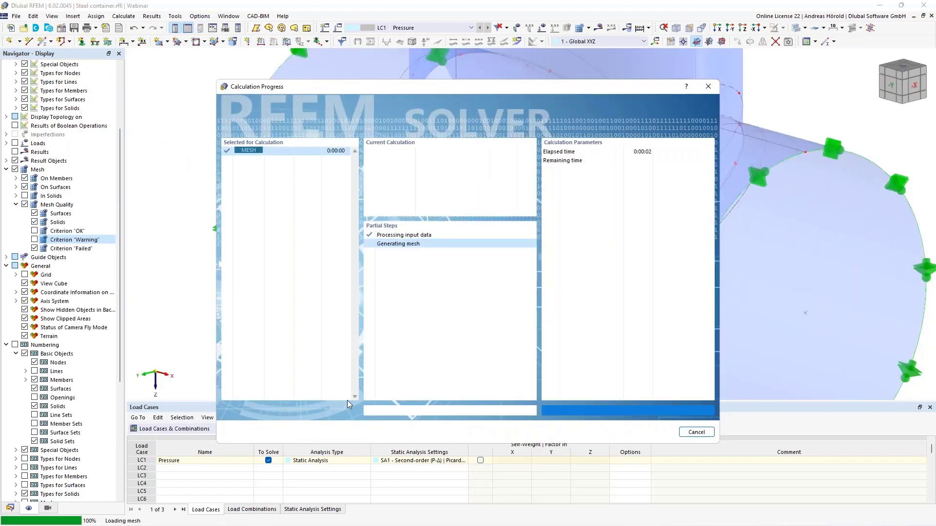
# Step: Show the mesh elements of the "OK" and "Warning" criteria again and examine the refined mesh's quality
pyautogui.scroll(-3, 525, 244)
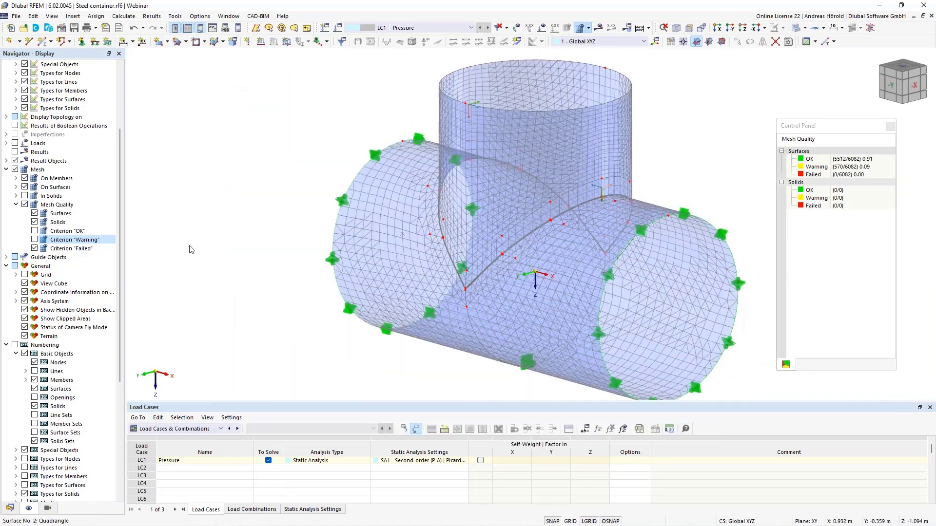
pyautogui.click(34, 231)
pyautogui.click(35, 239)
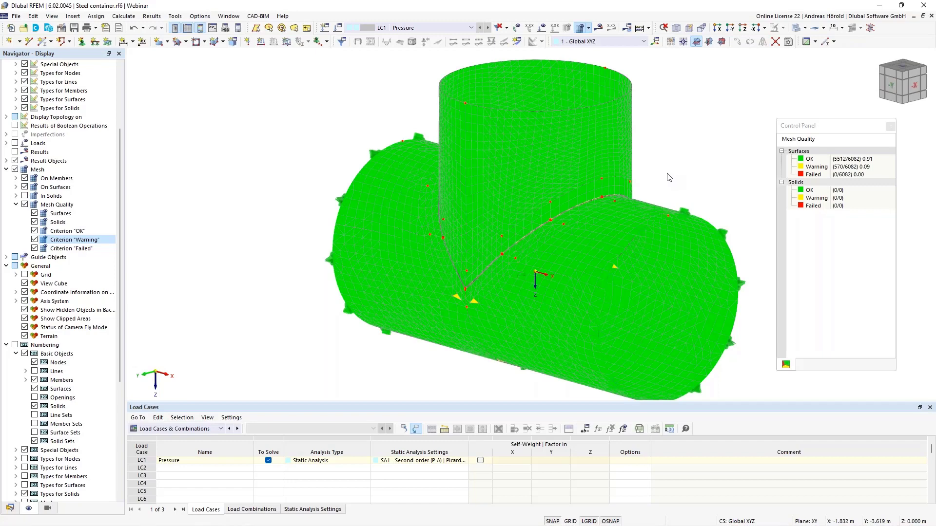
pyautogui.scroll(-2, 670, 177)
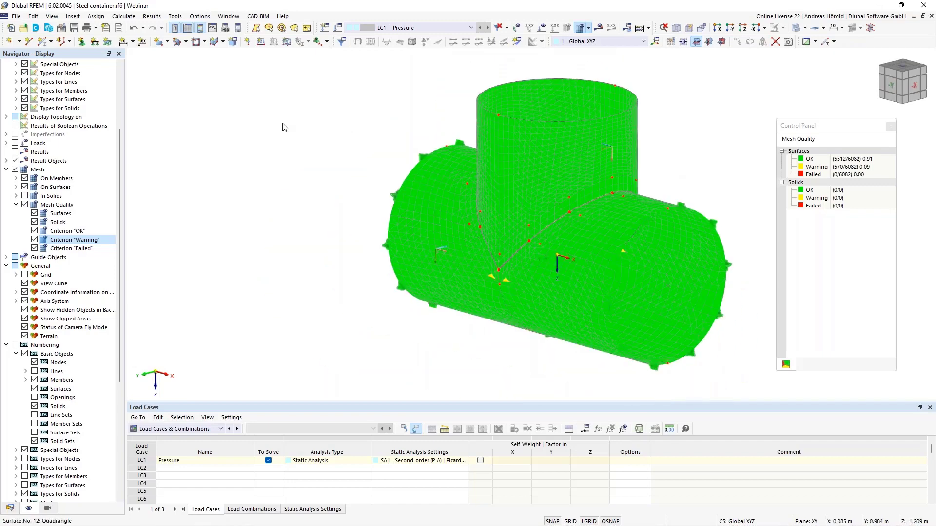
# Step: Switch to the Steel hall model and enlarge its Load Cases table to view the rows through LC19
pyautogui.click(10, 508)
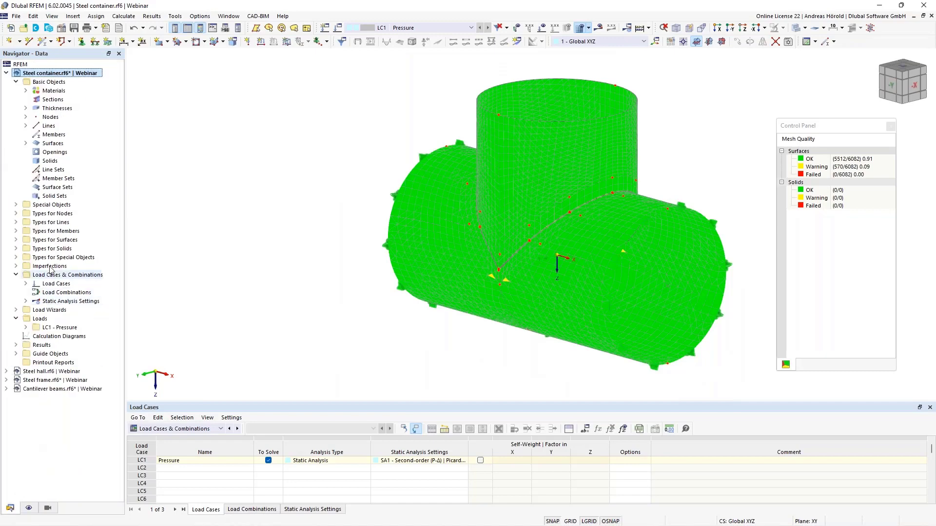
pyautogui.click(41, 373)
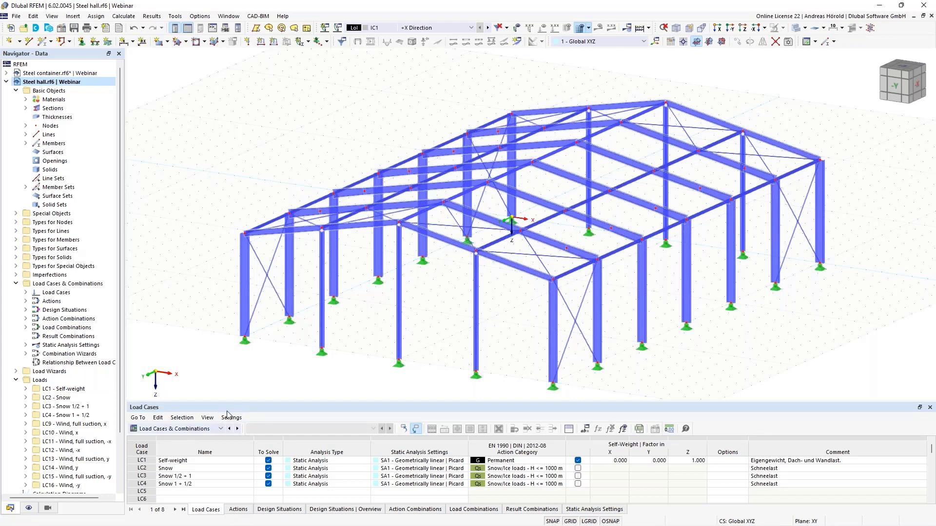
pyautogui.click(173, 430)
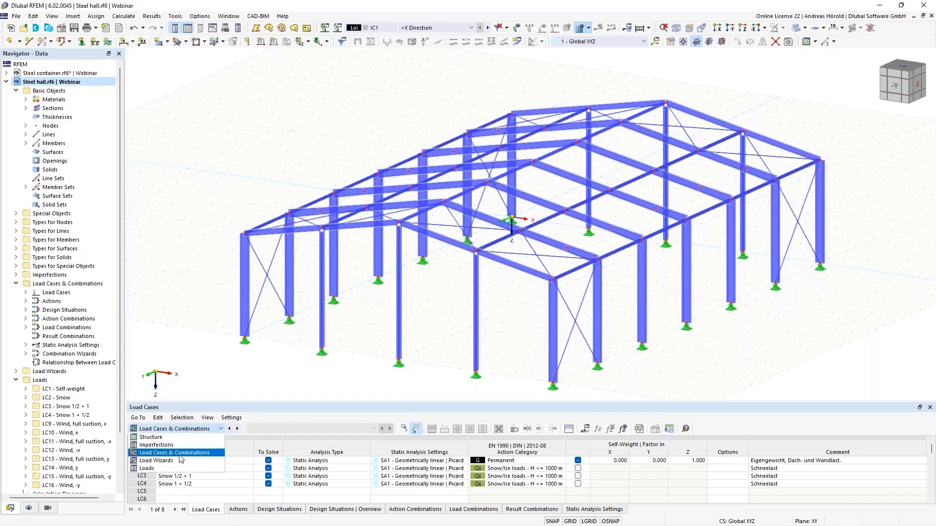
pyautogui.click(185, 457)
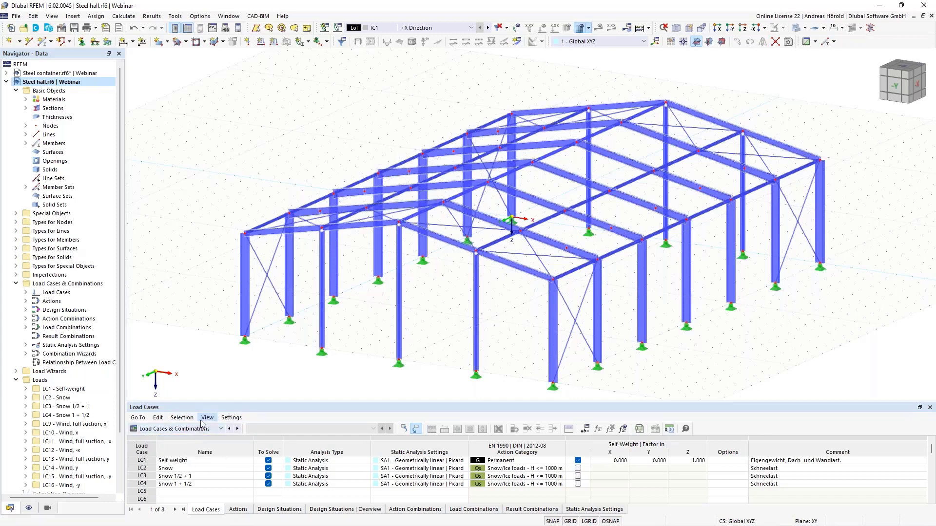
pyautogui.moveTo(209, 401); pyautogui.dragTo(213, 298)
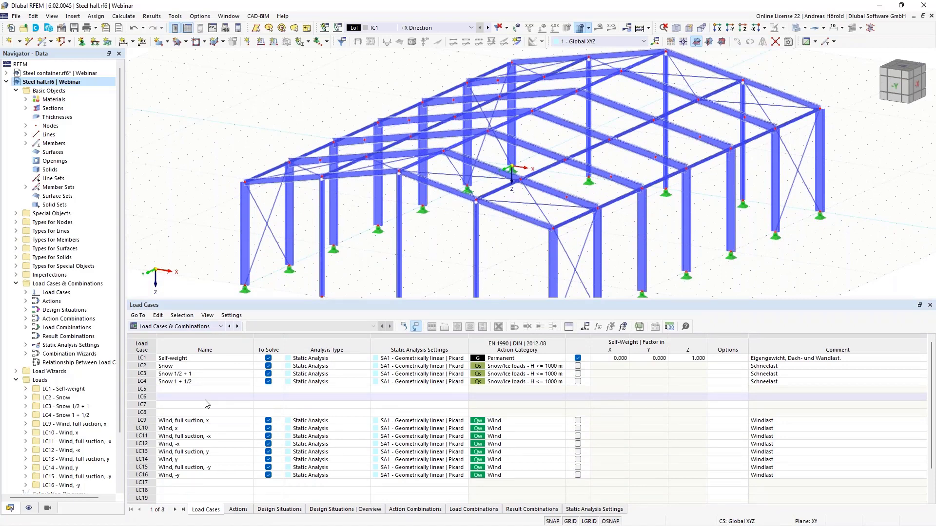
# Step: Try deleting the empty LC6 row from the Load Cases table, and undo the deletion
pyautogui.click(206, 400)
pyautogui.click(193, 402)
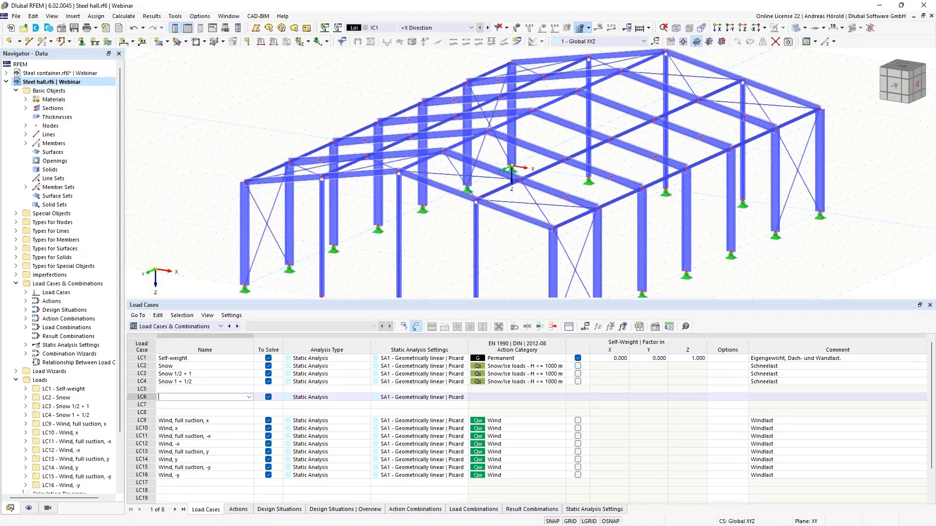
pyautogui.rightClick(192, 400)
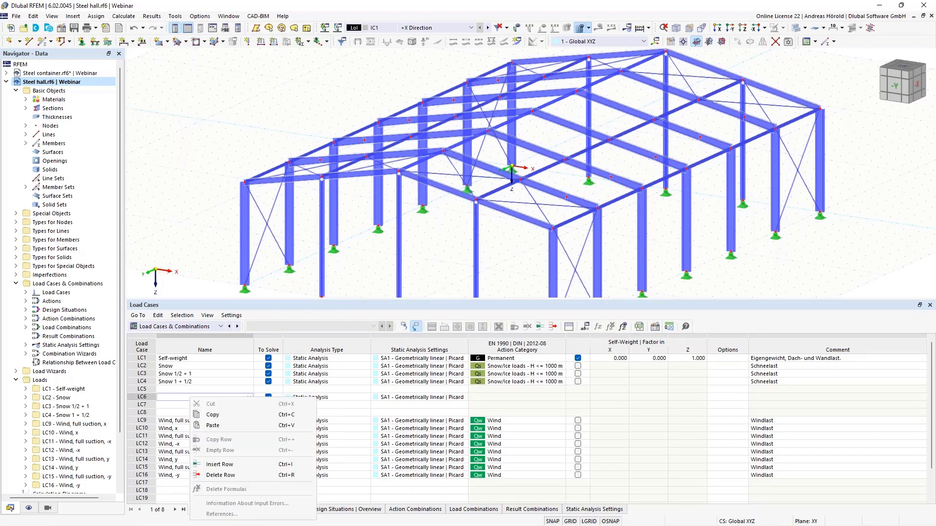
pyautogui.click(221, 475)
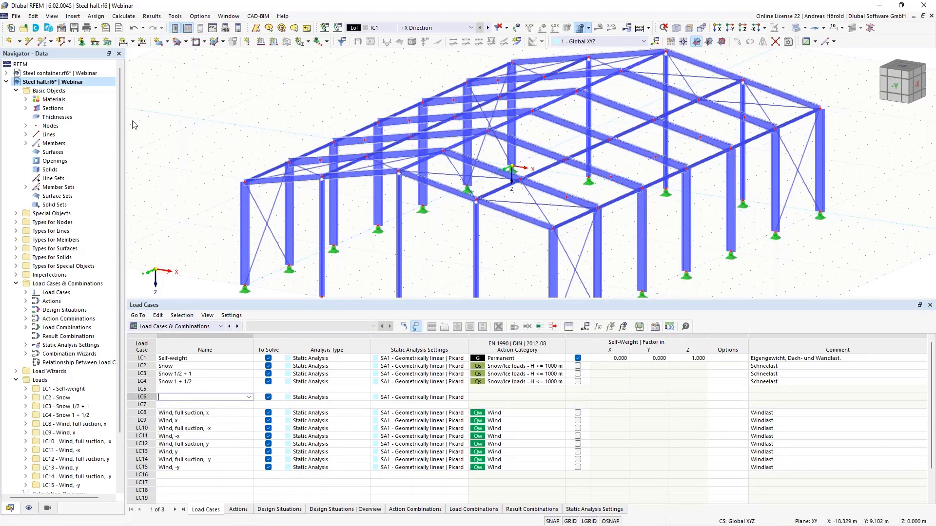
pyautogui.click(132, 28)
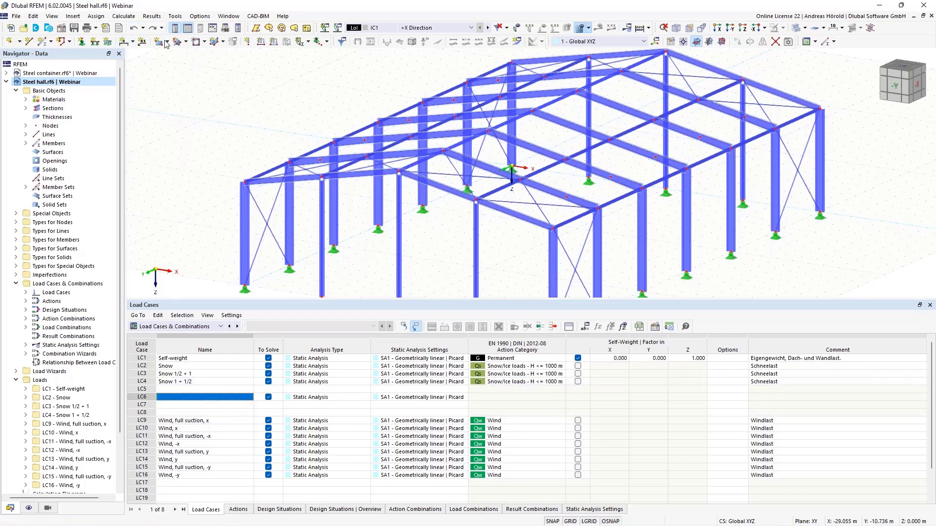
# Step: Set up a renumbering shift for load cases No. 9 to 16 with an increment of -1
pyautogui.click(175, 17)
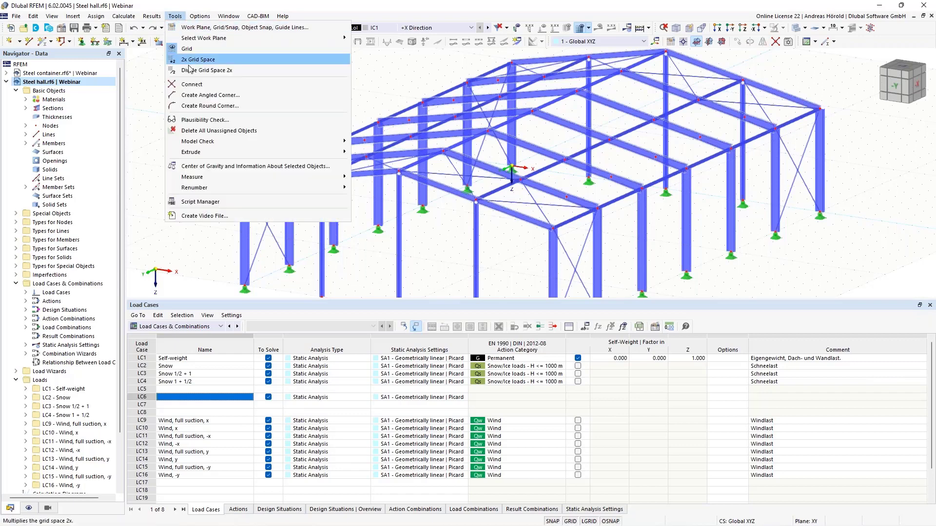
pyautogui.moveTo(225, 189)
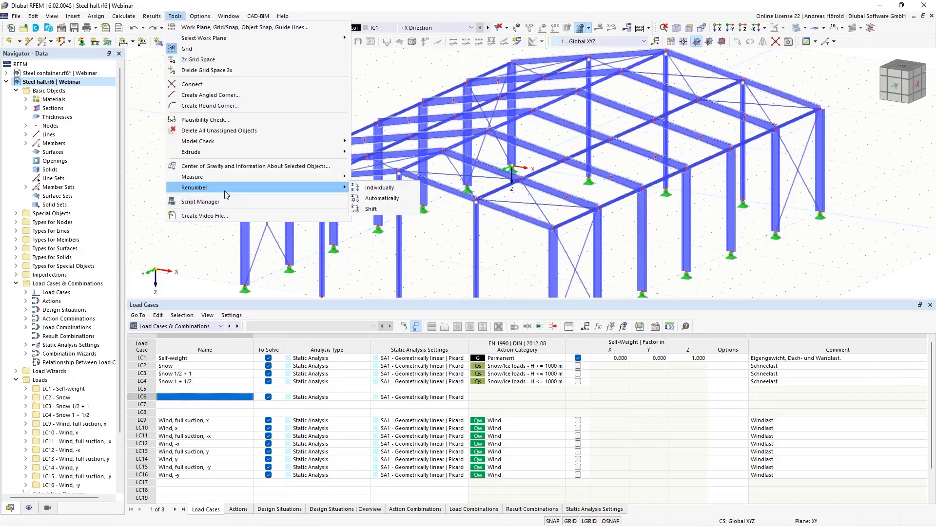
pyautogui.click(377, 211)
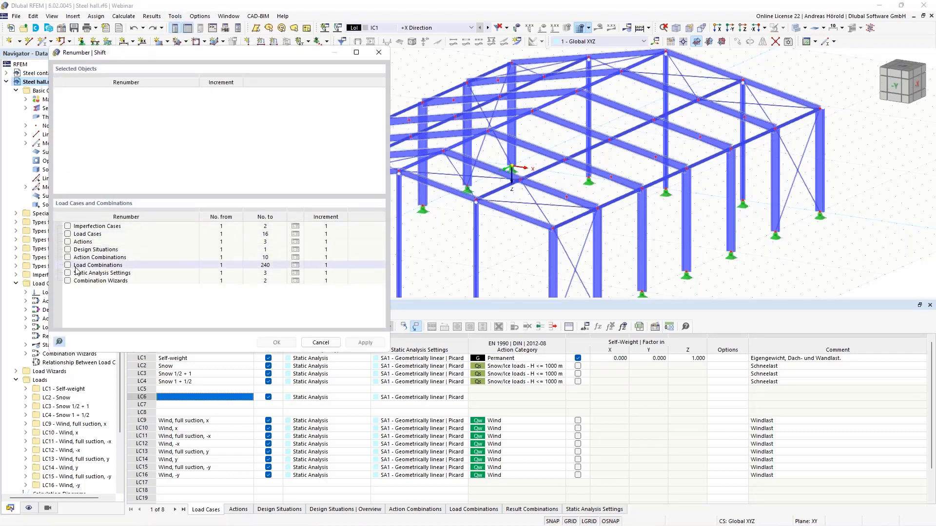
pyautogui.click(68, 234)
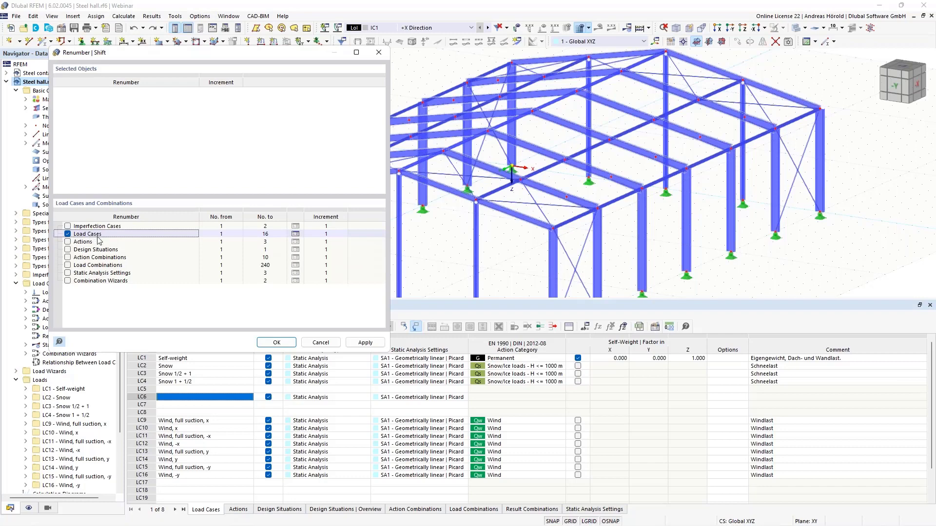
pyautogui.click(227, 235)
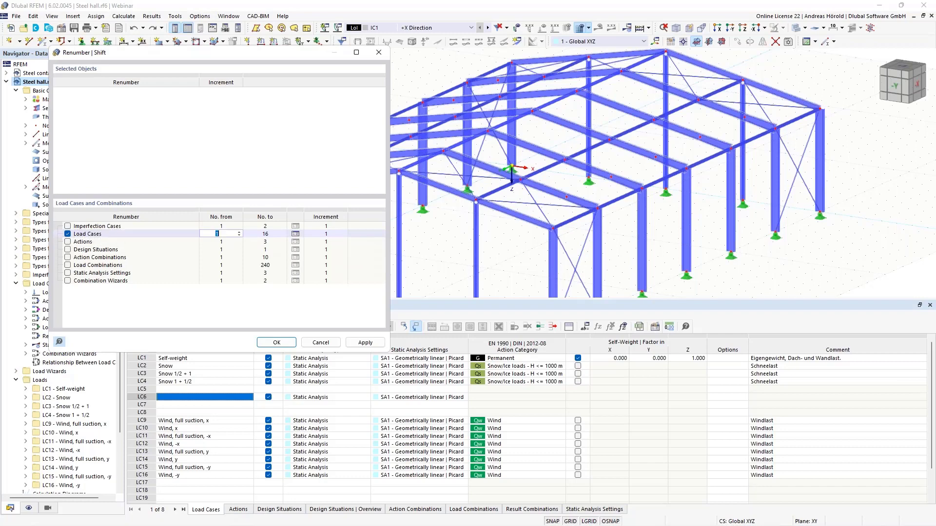
pyautogui.write('9')
pyautogui.press('Tab')
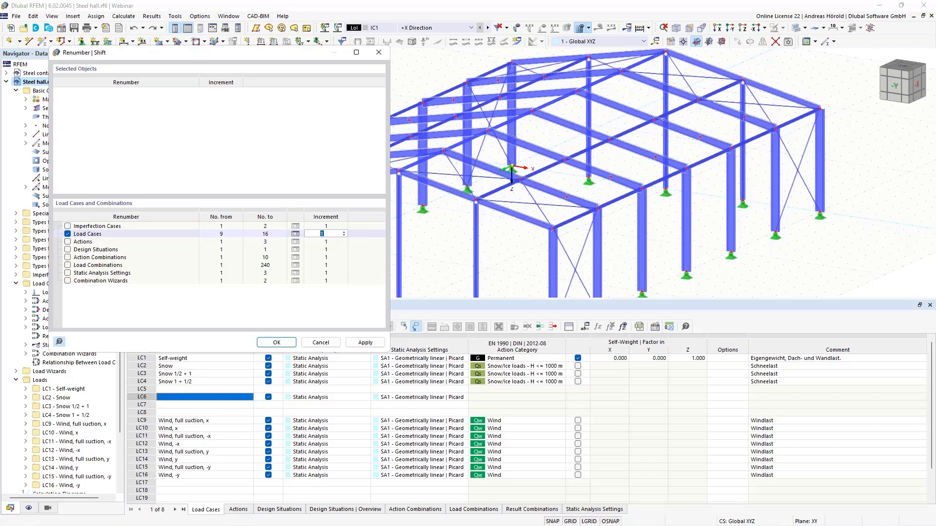
pyautogui.click(344, 235)
pyautogui.click(344, 236)
# Step: Apply the shift until the wind load cases occupy LC5 to LC12, and reduce the height of the Load Cases table
pyautogui.click(361, 345)
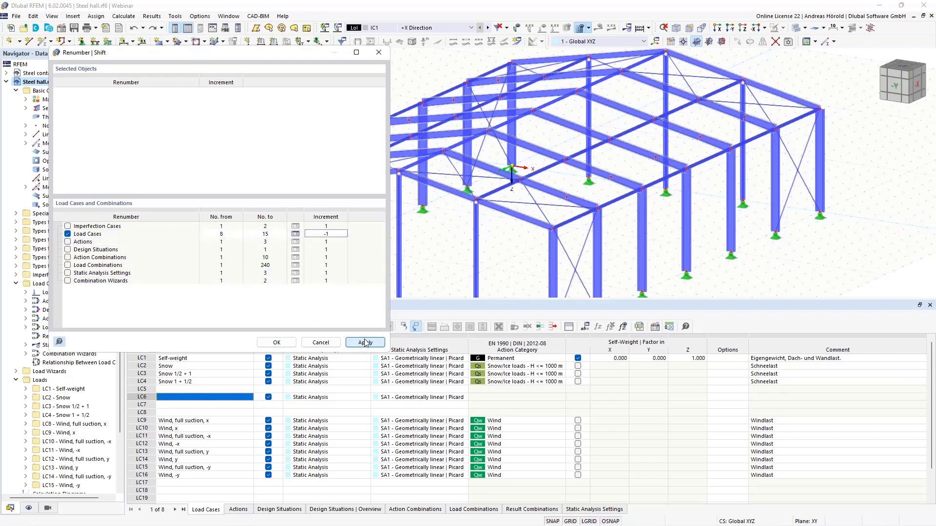
pyautogui.click(365, 343)
pyautogui.click(365, 342)
pyautogui.click(365, 343)
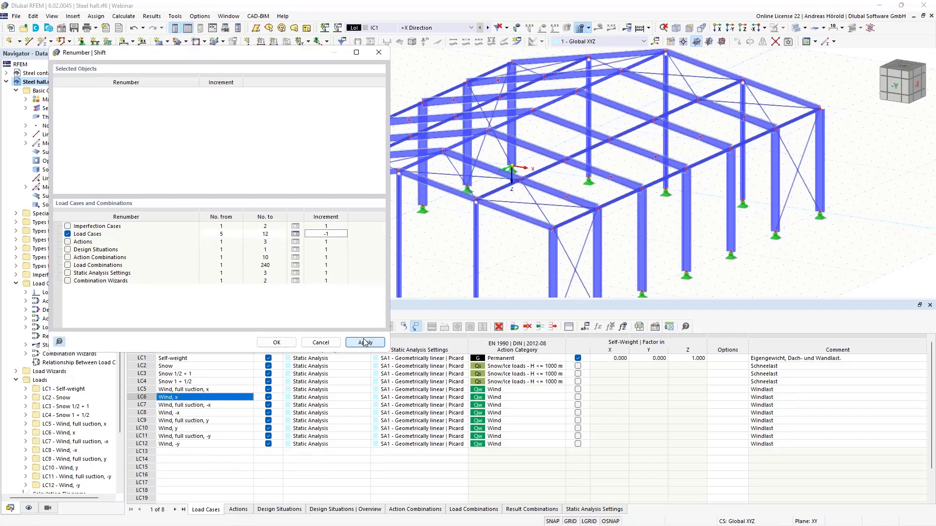
pyautogui.click(277, 343)
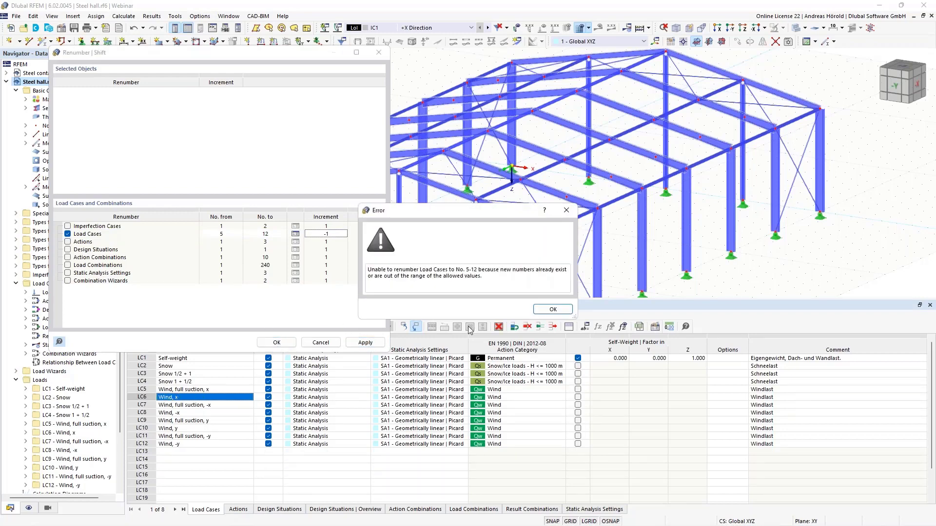
pyautogui.click(553, 309)
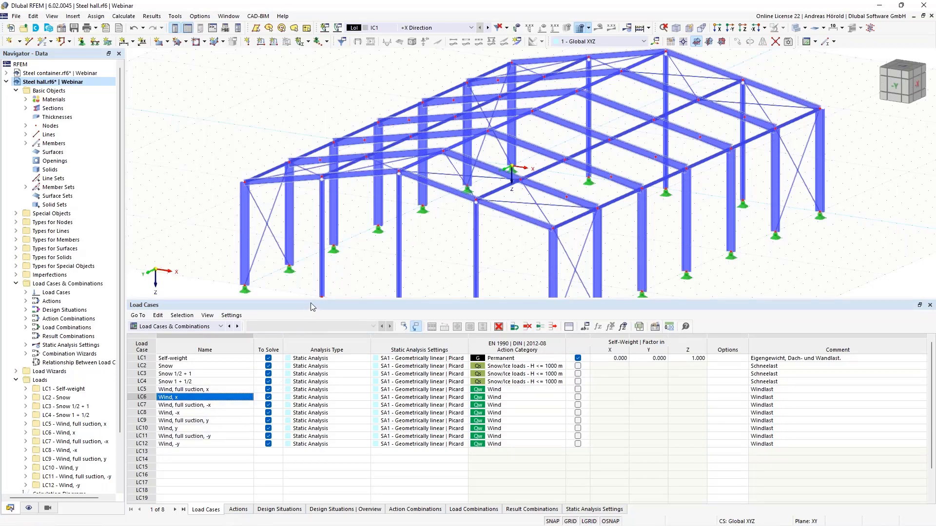
pyautogui.moveTo(314, 299); pyautogui.dragTo(312, 395)
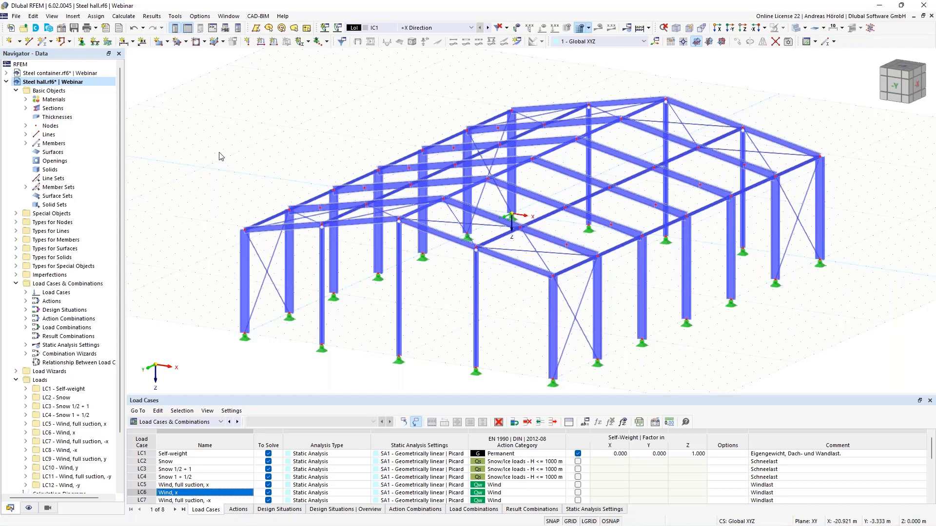
# Step: Open the model parameters in the Steel hall's base data and bring up the map-based location selection
pyautogui.click(61, 29)
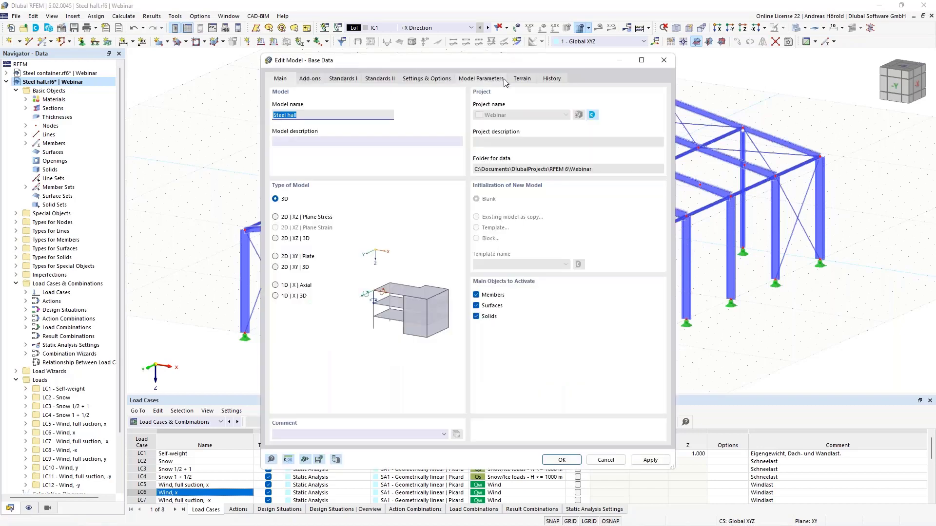
pyautogui.click(478, 80)
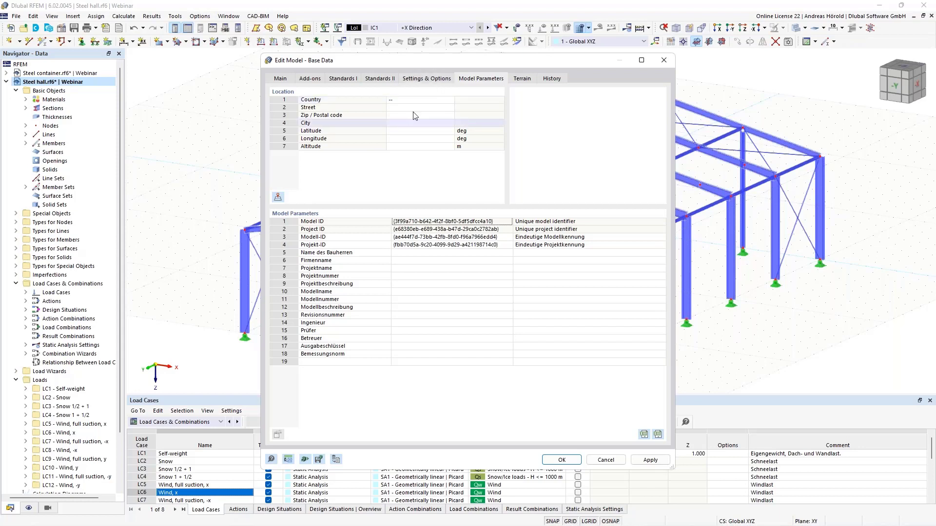
pyautogui.click(441, 101)
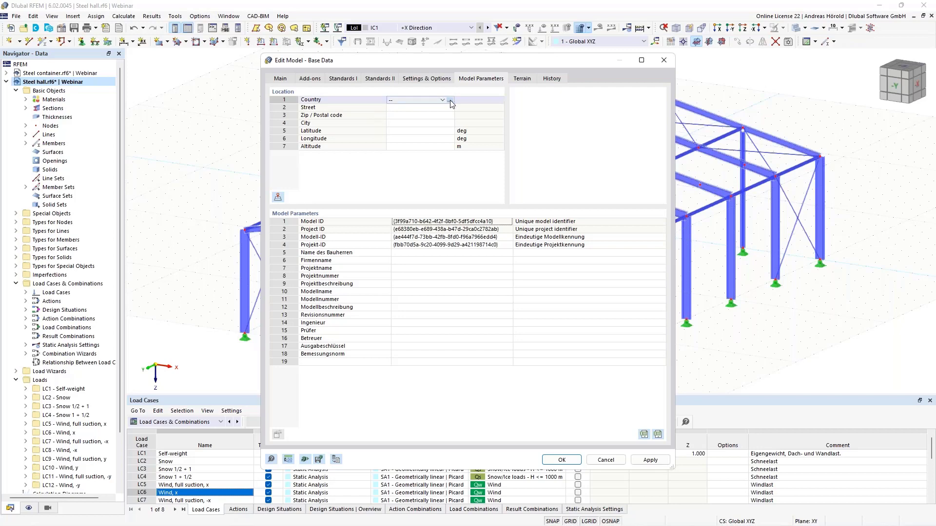
pyautogui.click(451, 100)
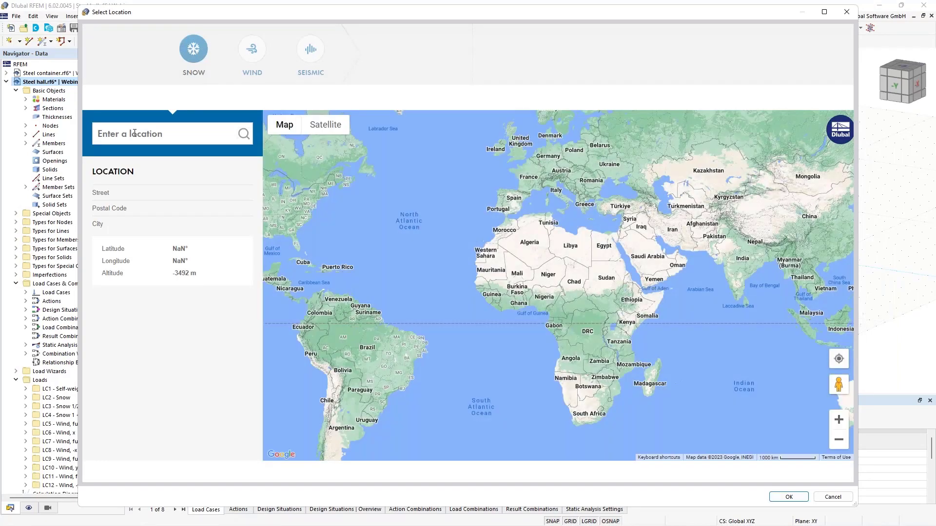
# Step: Search the location map for the street address in Tiefenbach, Germany, and select the matching suggestion
pyautogui.click(135, 133)
pyautogui.write('Am ')
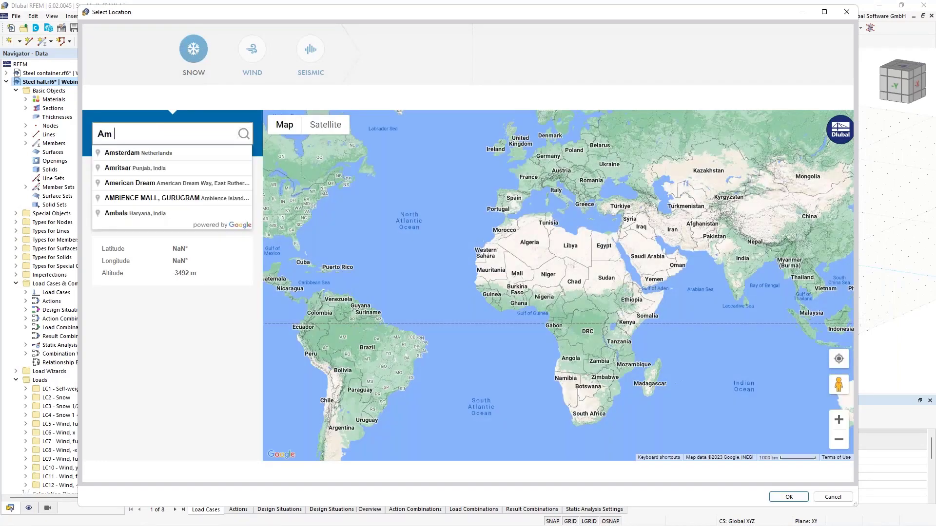
pyautogui.write('Zellweg')
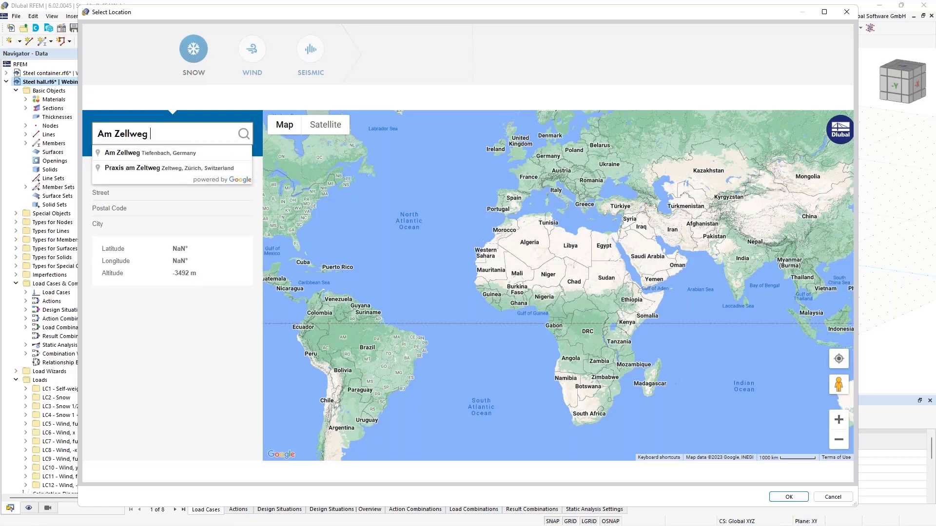
pyautogui.write(' 2')
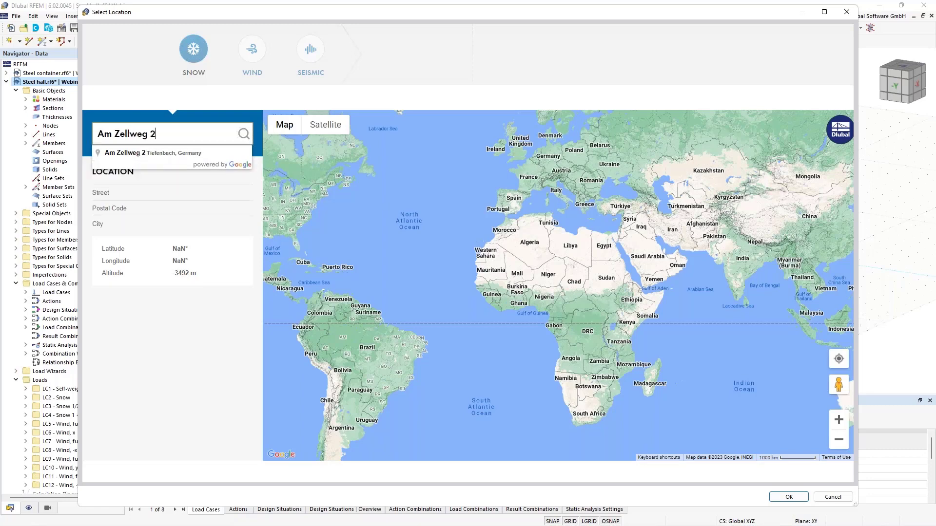
pyautogui.click(188, 153)
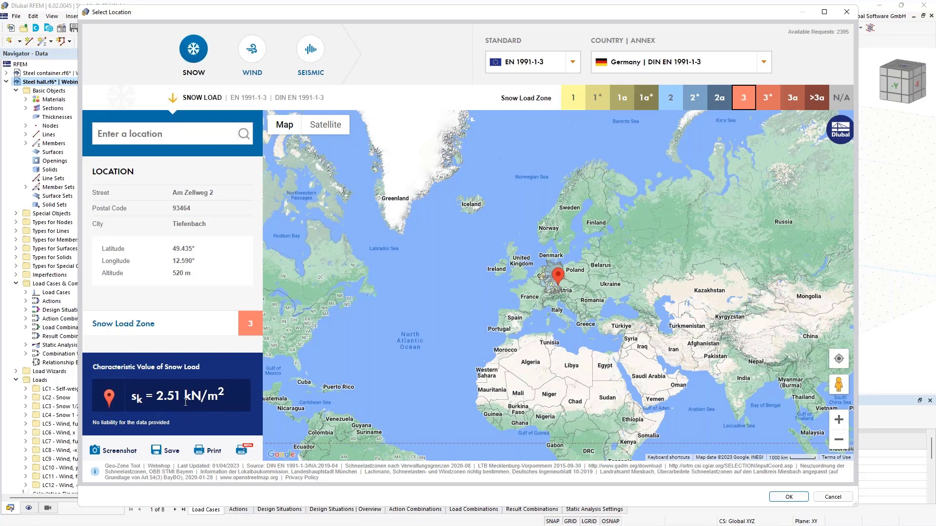
# Step: Examine the location's wind and seismic zone data, try to accept the location, and leave the location selection
pyautogui.click(247, 50)
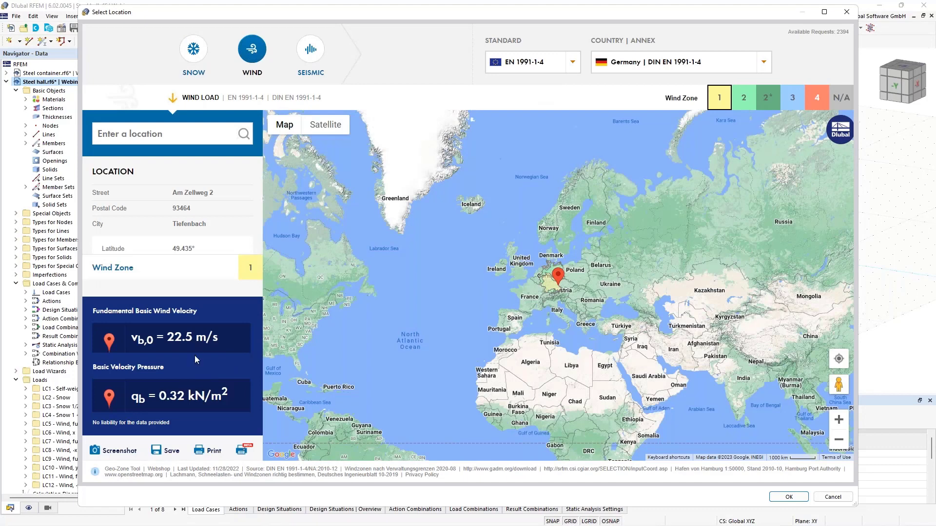
pyautogui.click(308, 52)
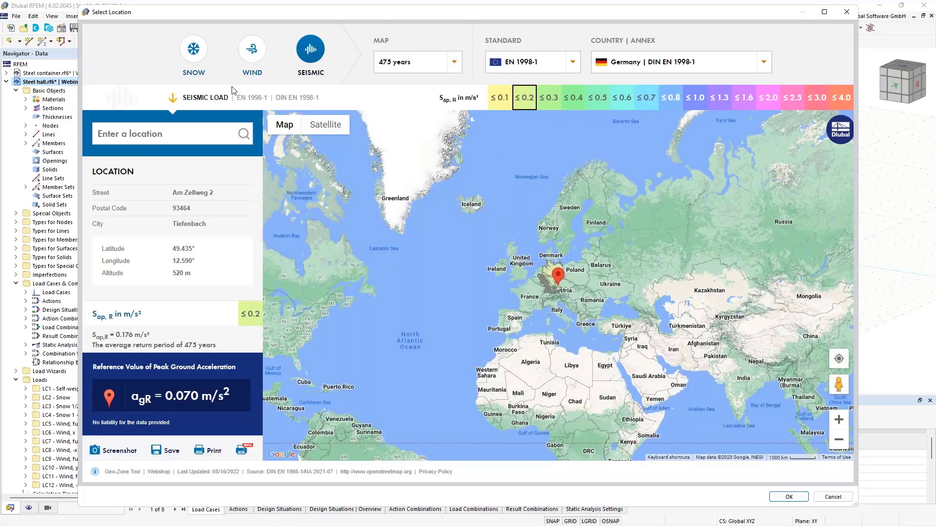
pyautogui.click(790, 497)
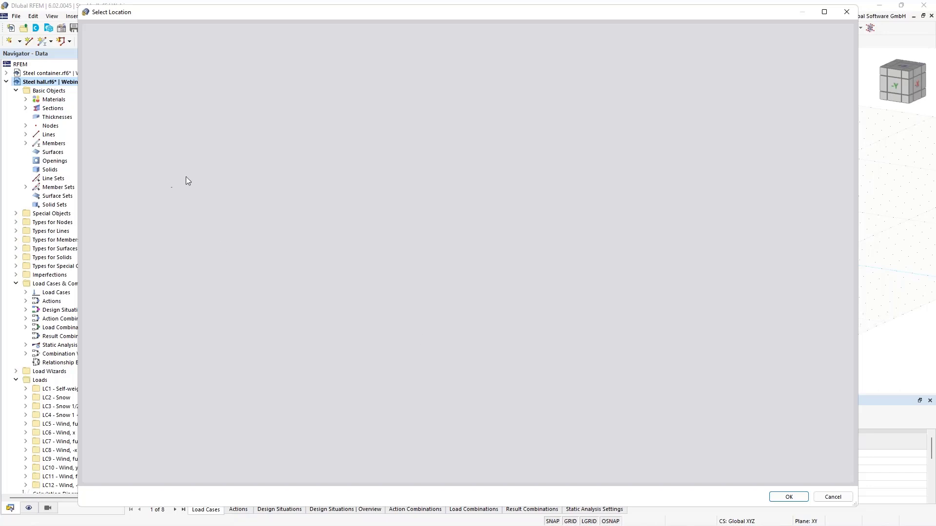
pyautogui.click(786, 497)
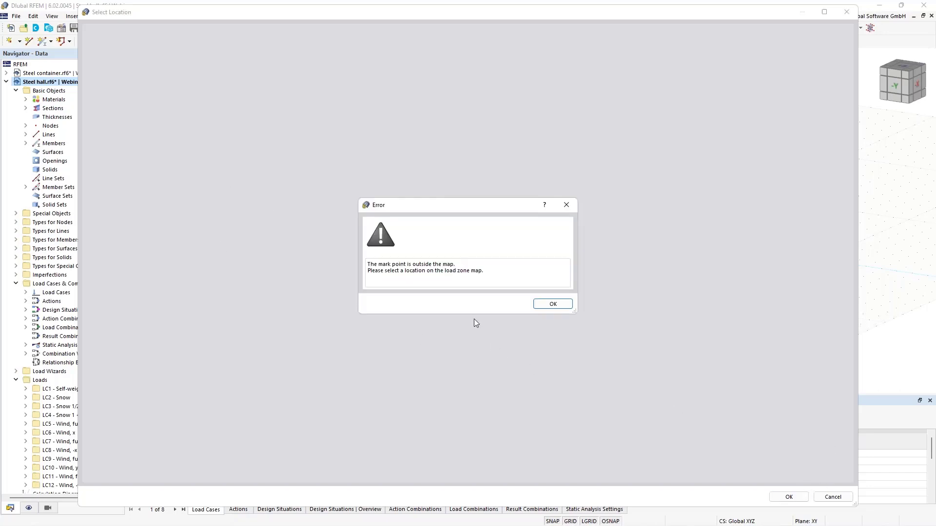
pyautogui.click(549, 305)
pyautogui.click(831, 497)
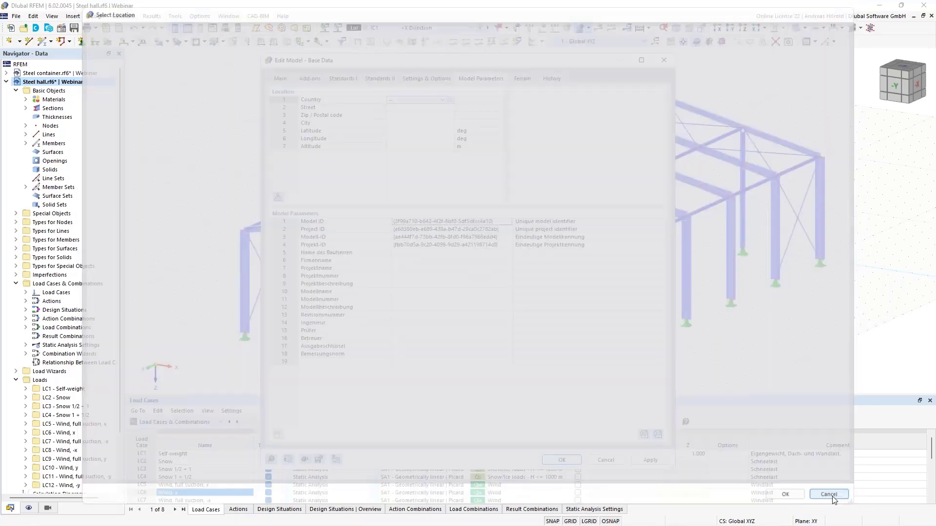
# Step: Reopen the location selection, set the model's location to the street address in Leipzig, Germany, and save the base data
pyautogui.click(450, 100)
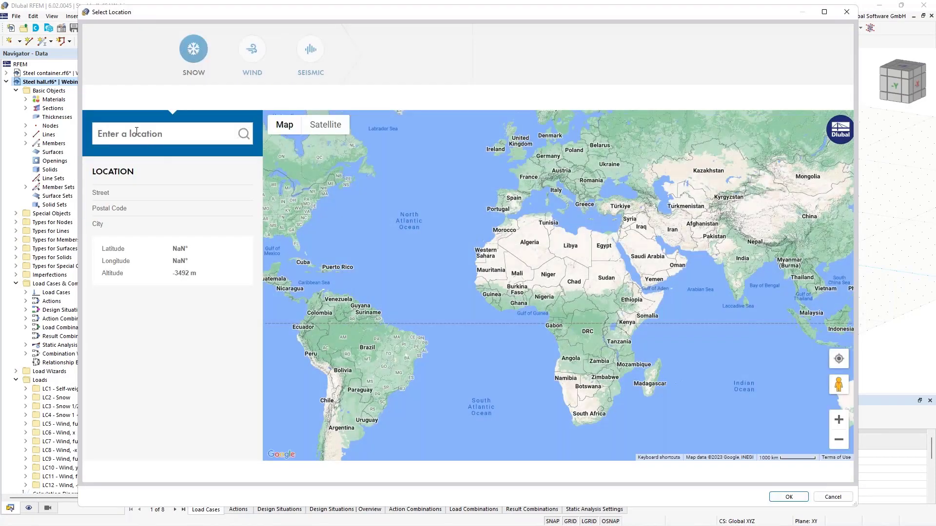
pyautogui.click(137, 132)
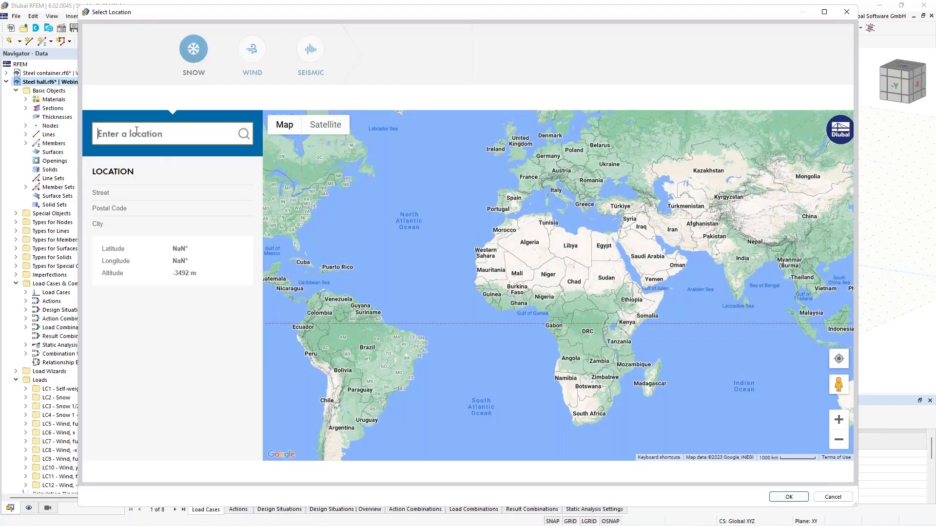
pyautogui.write('Grim')
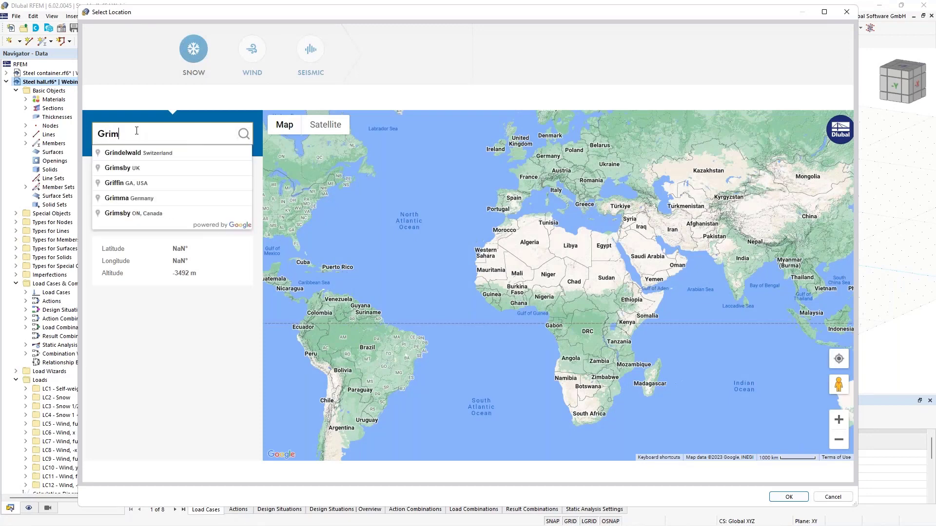
pyautogui.write('maische')
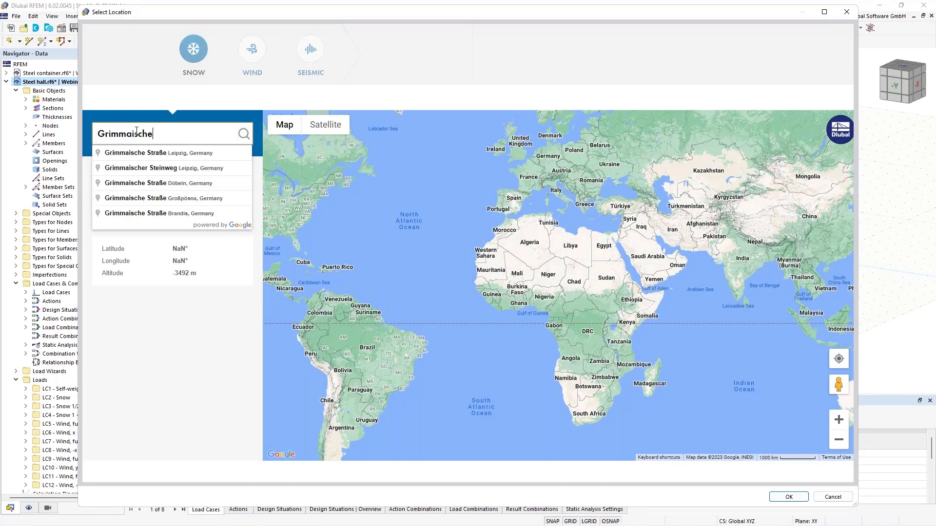
pyautogui.click(144, 153)
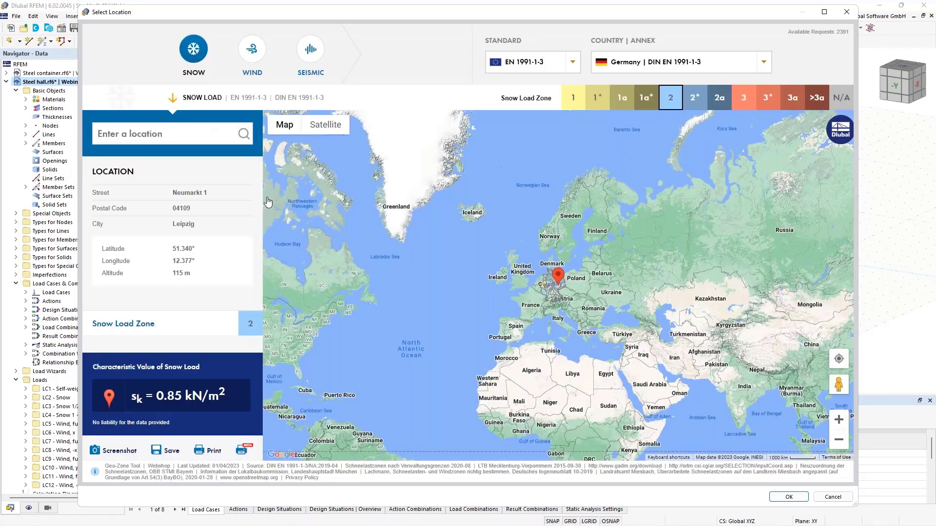
pyautogui.click(782, 497)
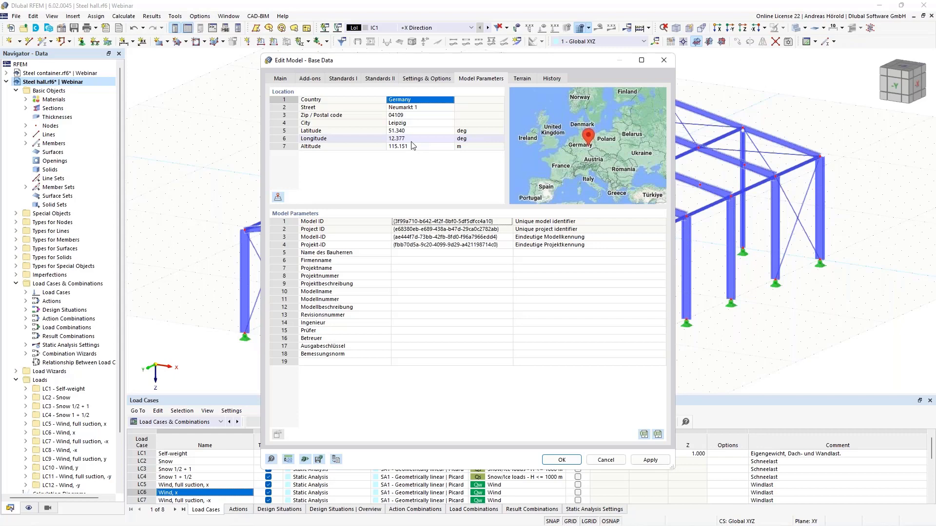
pyautogui.click(561, 460)
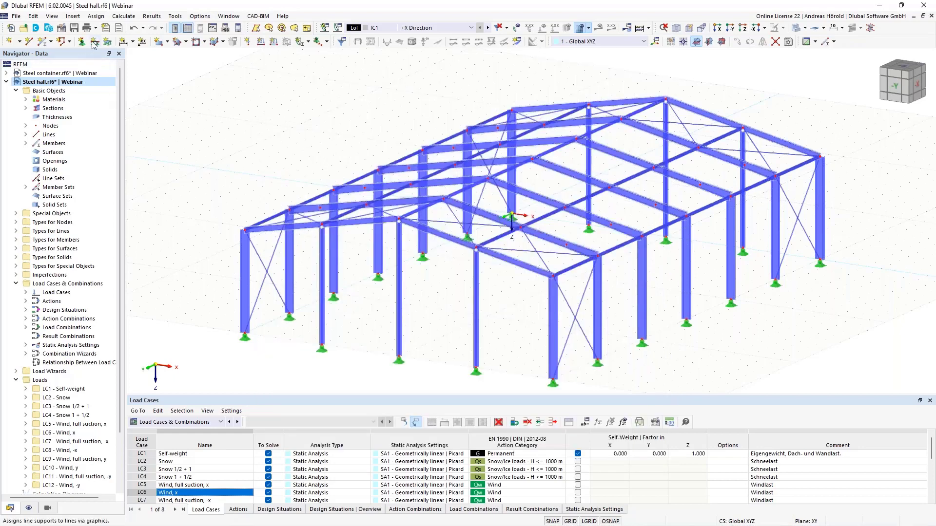
# Step: Start a new snow load wizard, examine its parameters under the CEN annex, and cancel it
pyautogui.click(72, 17)
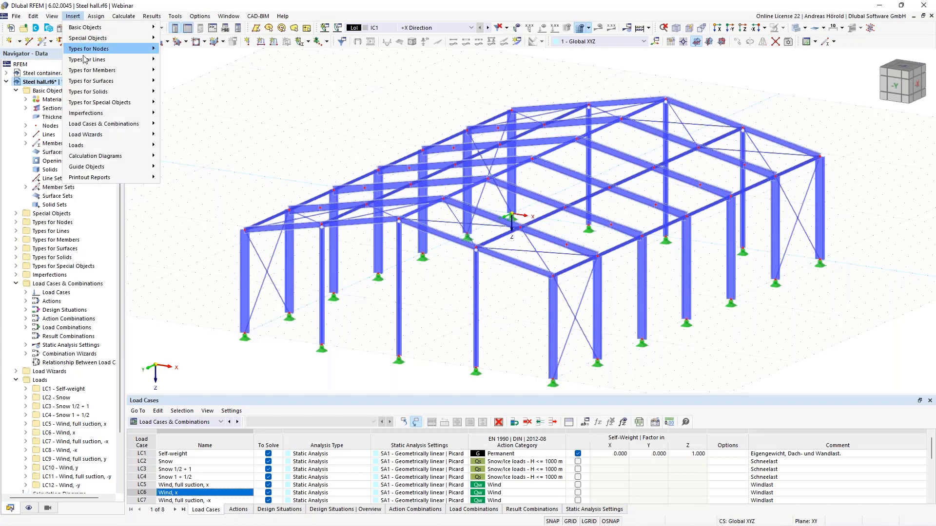
pyautogui.moveTo(105, 135)
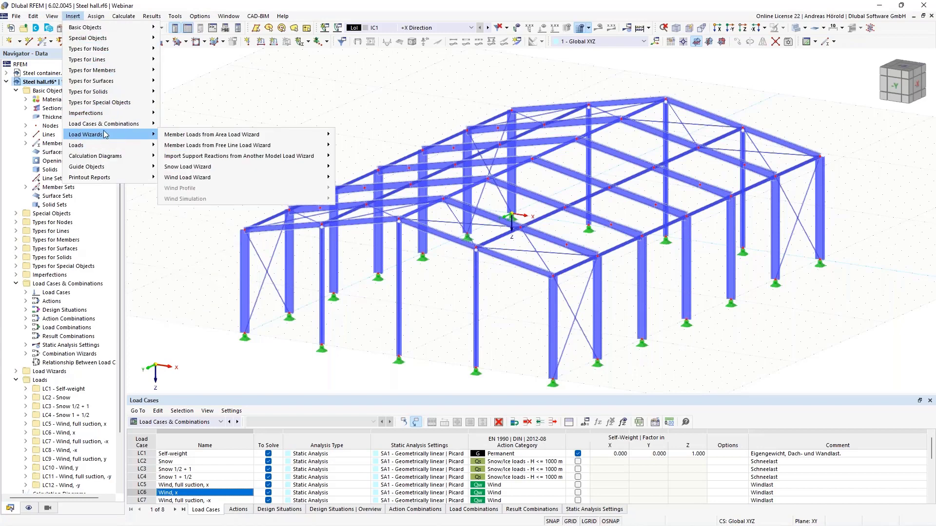
pyautogui.moveTo(238, 168)
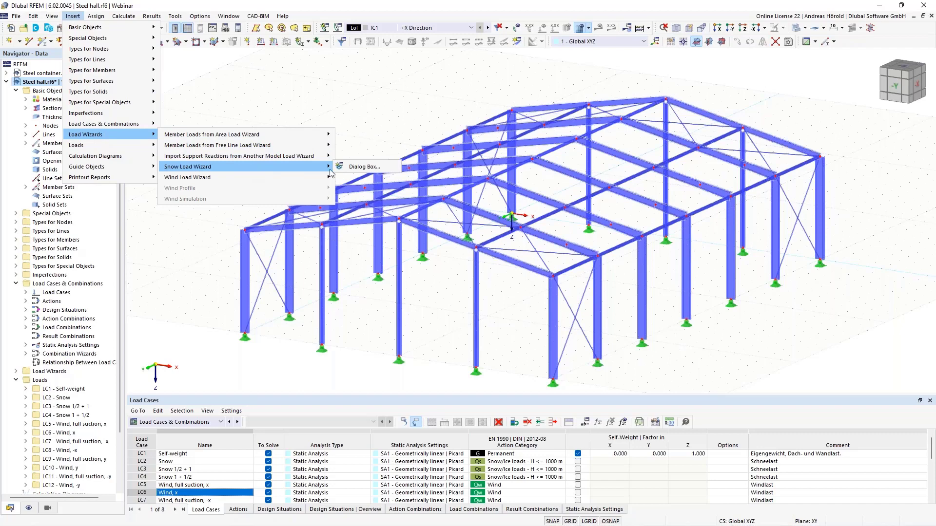
pyautogui.click(356, 170)
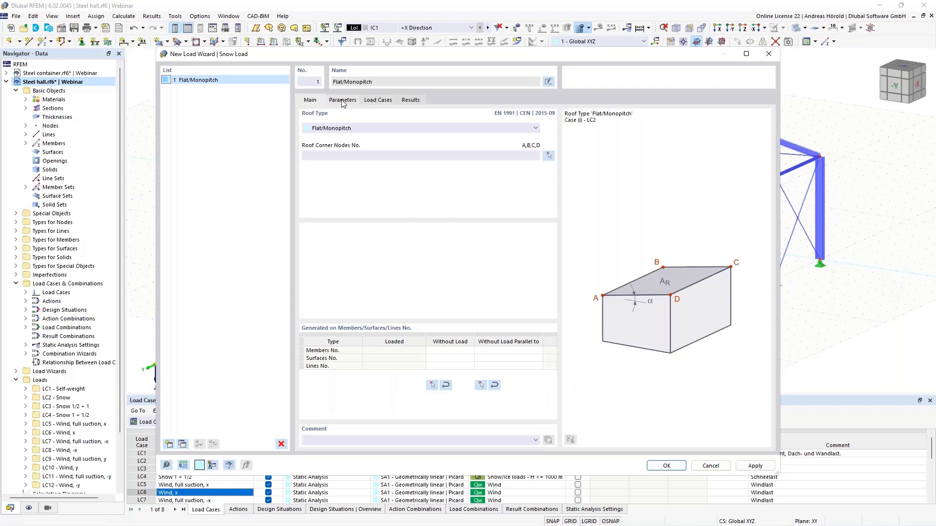
pyautogui.click(343, 100)
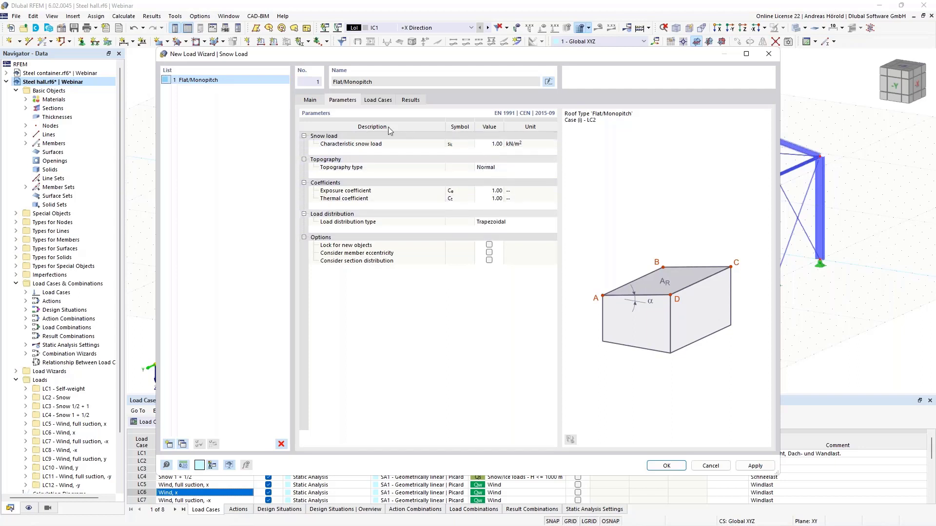
pyautogui.click(708, 466)
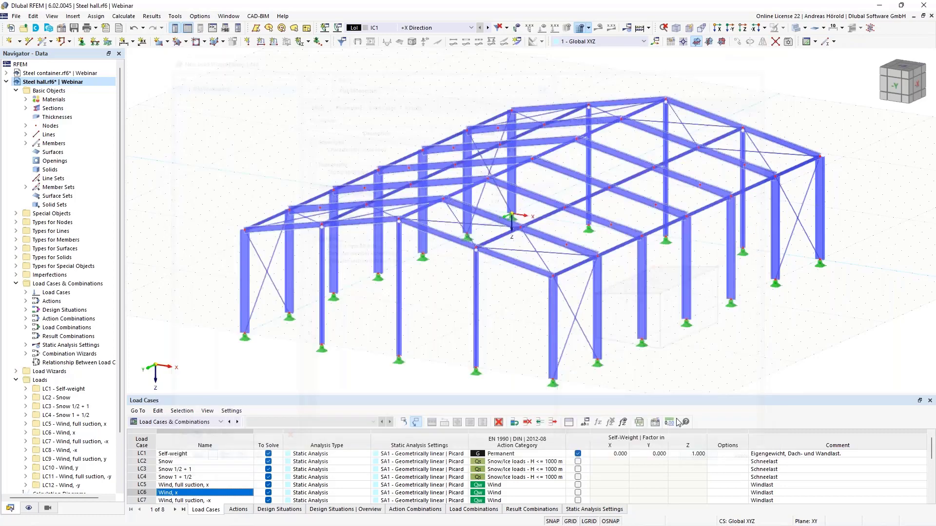
# Step: Set the load wizards' EN 1991 national annex to DIN | 2019-04 (Germany) in the model's base data and save it
pyautogui.click(60, 28)
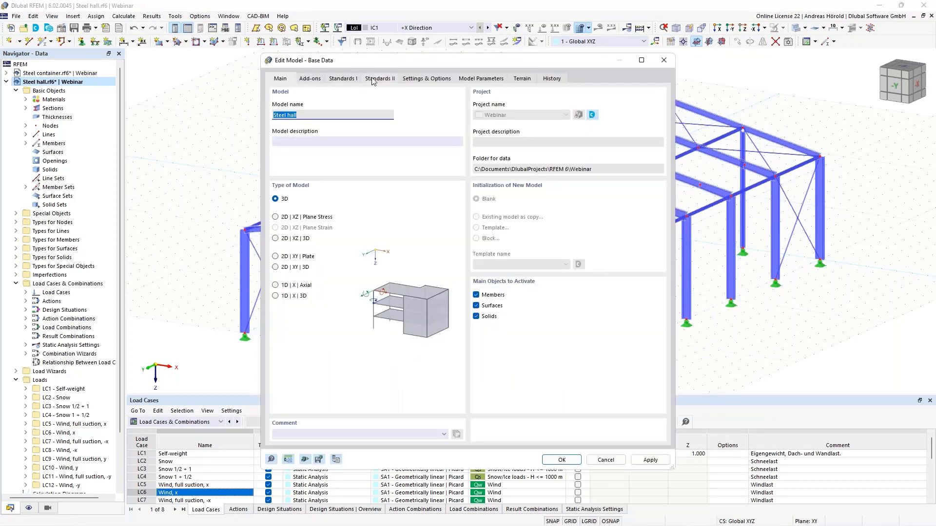
pyautogui.click(343, 79)
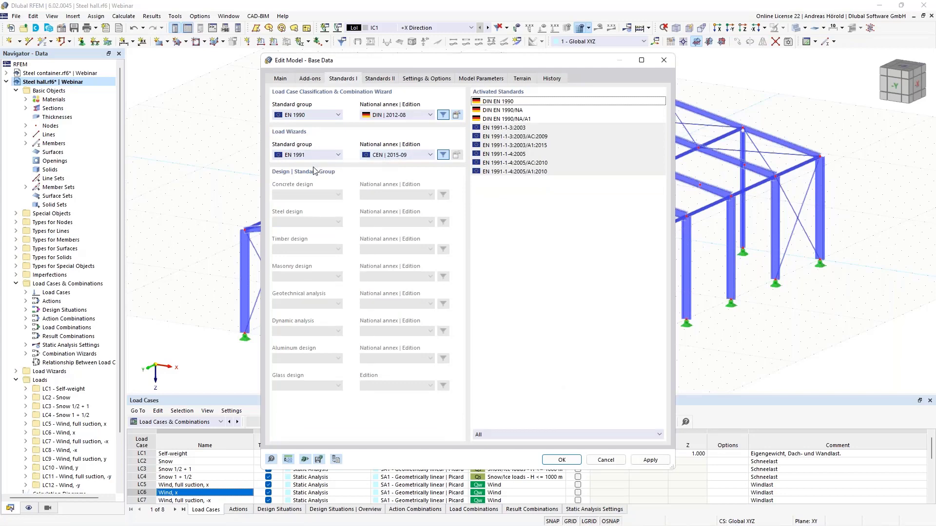
pyautogui.click(395, 158)
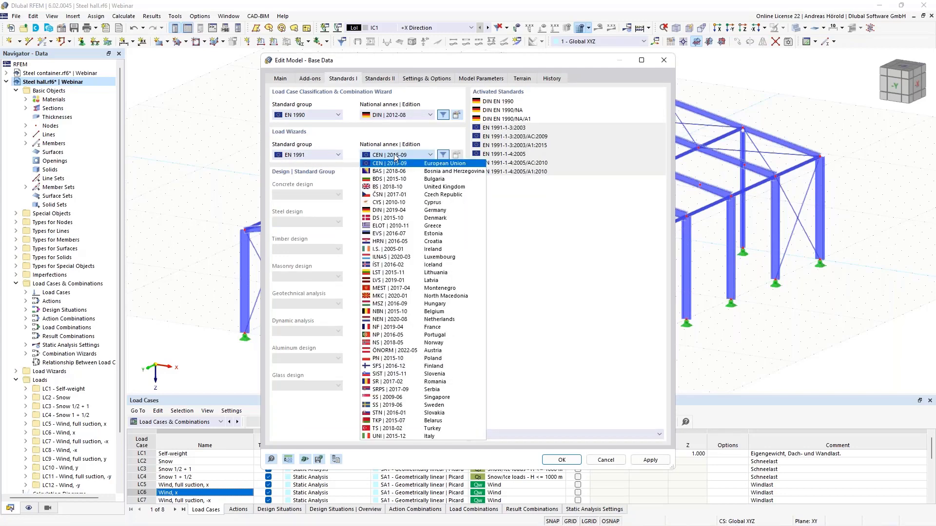
pyautogui.click(406, 211)
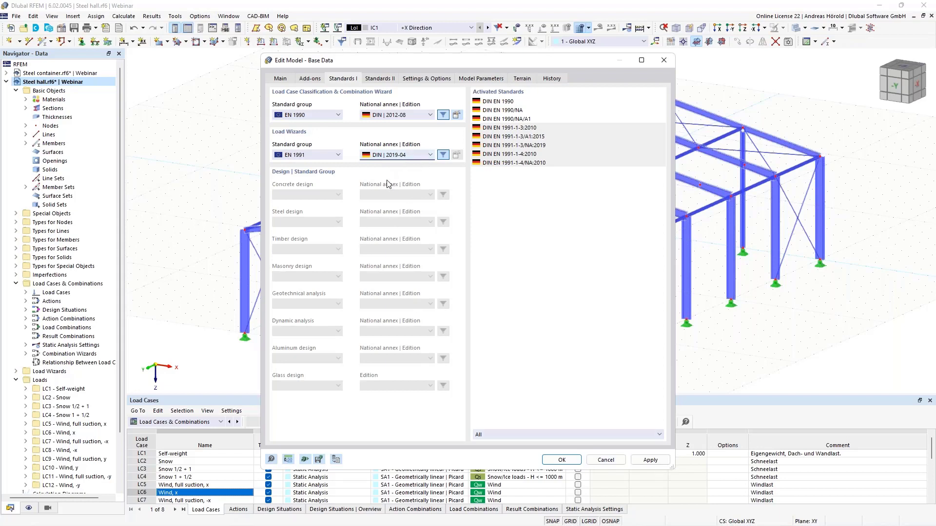
pyautogui.click(322, 155)
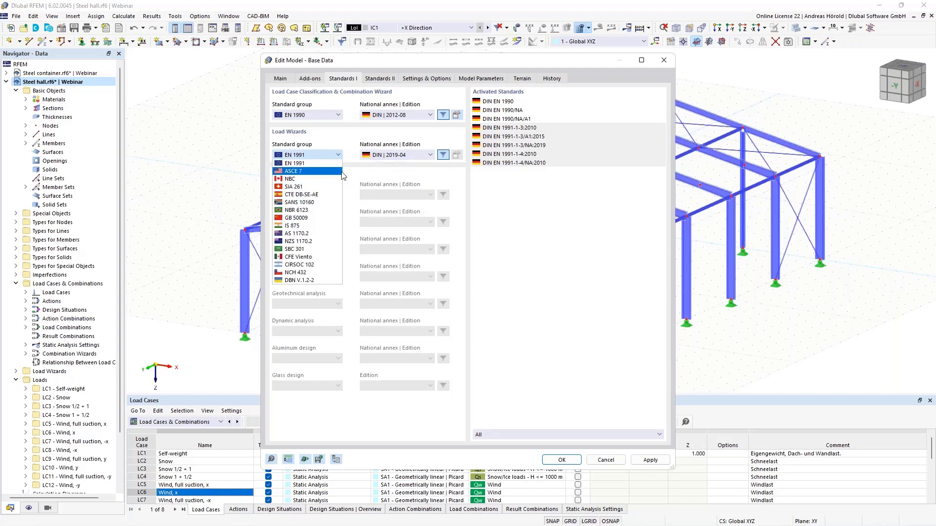
pyautogui.click(366, 176)
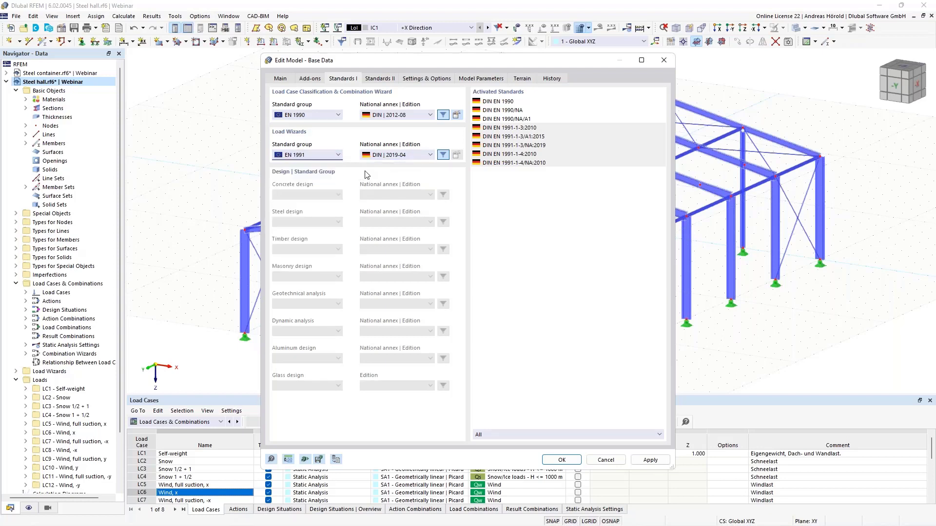
pyautogui.click(560, 459)
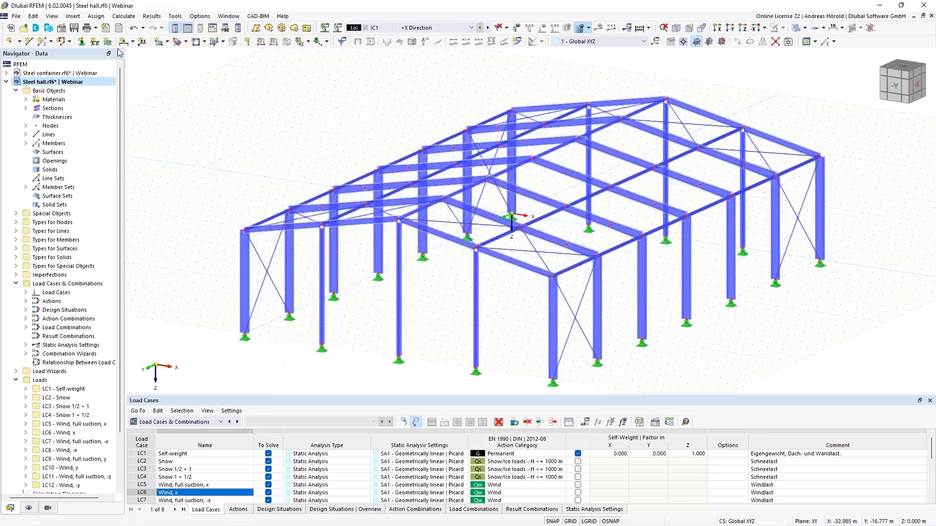
# Step: Start a new snow load wizard again, examine the location, load zone and characteristic snow load parameters, and cancel it
pyautogui.click(73, 16)
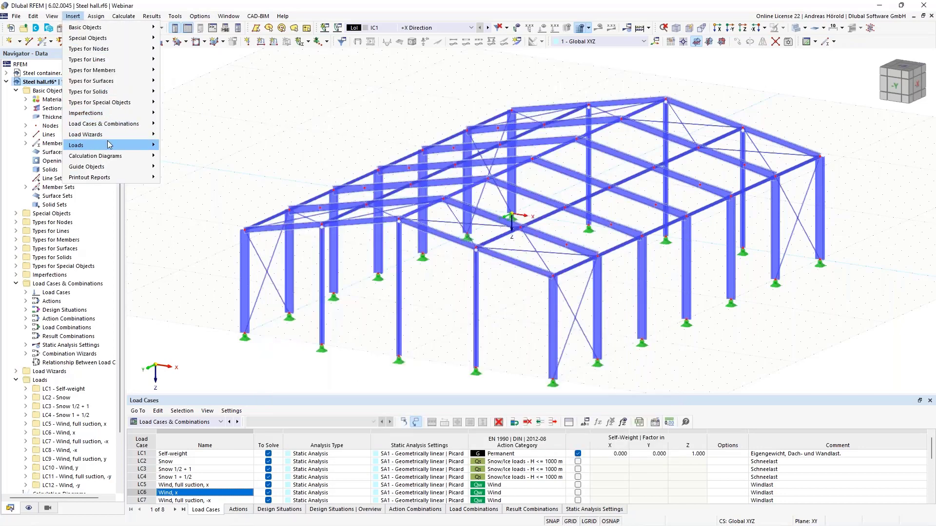
pyautogui.moveTo(114, 136)
pyautogui.moveTo(225, 167)
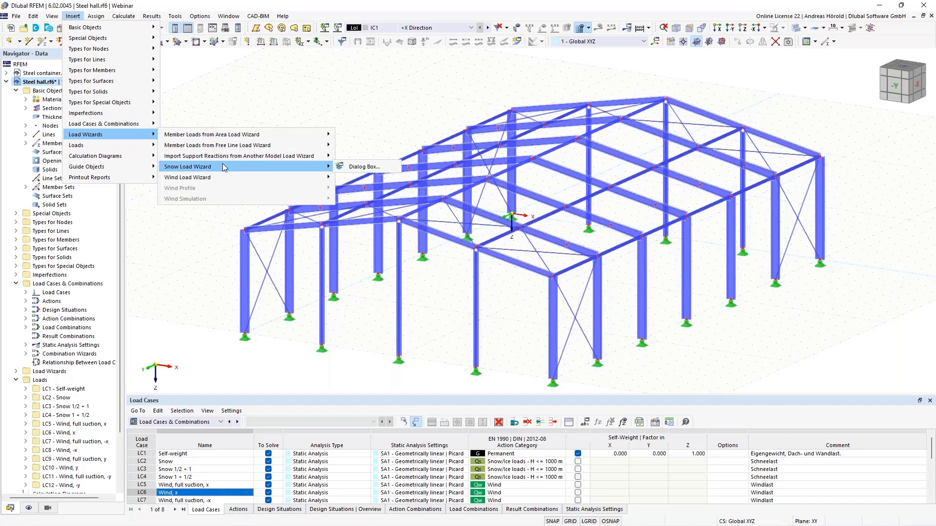
pyautogui.click(369, 168)
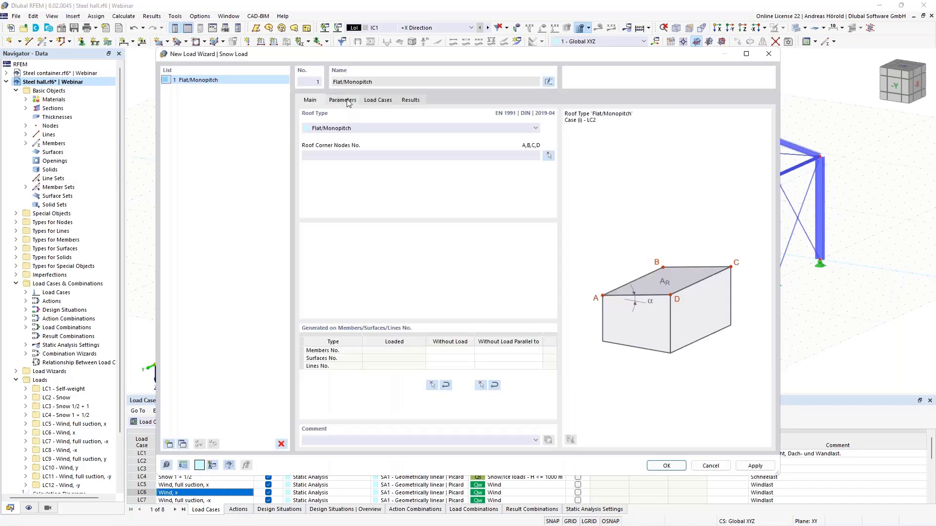
pyautogui.click(344, 100)
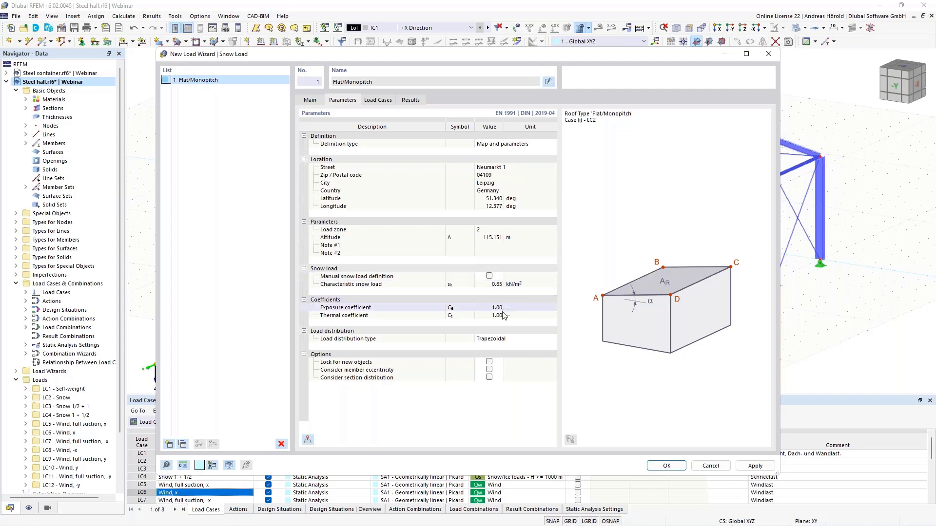
pyautogui.click(711, 467)
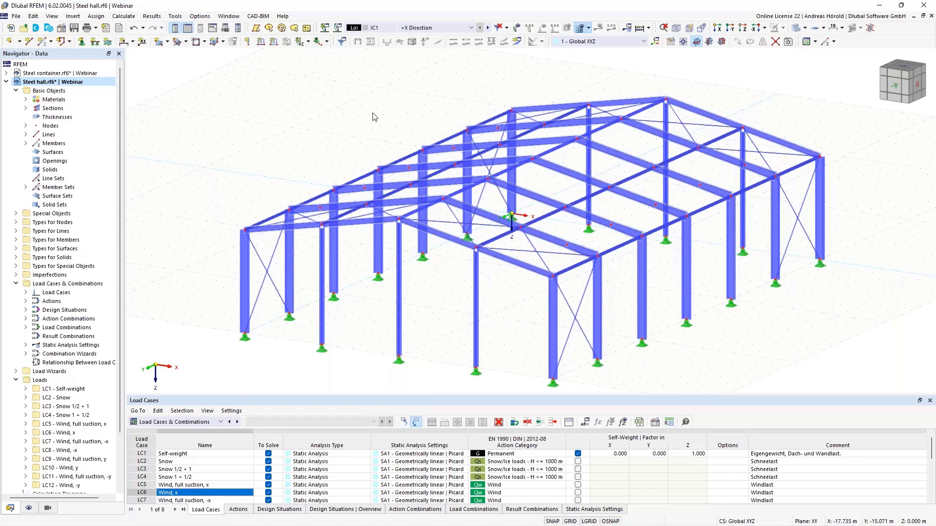
# Step: Browse the load combinations and display CO60 (1.35 * LC1 + 1.50 * LC6) on the steel hall
pyautogui.click(439, 28)
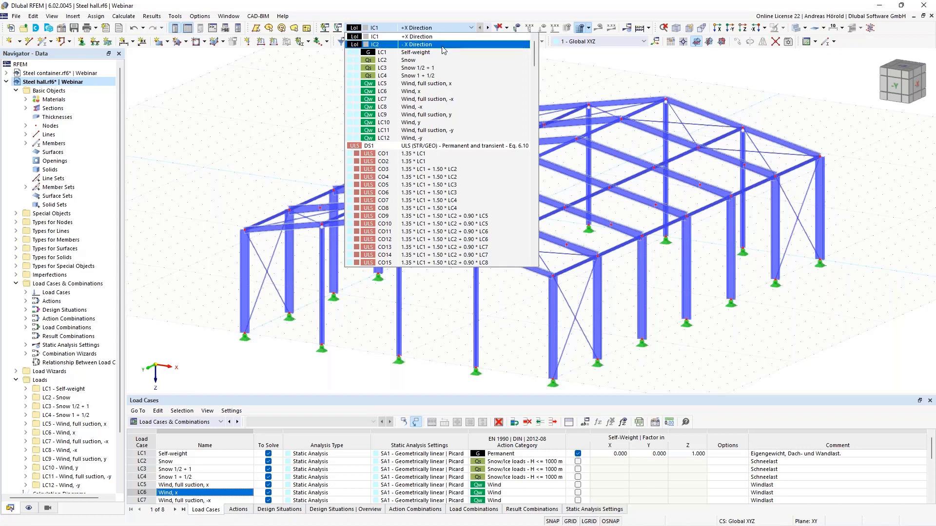
pyautogui.scroll(-20, 444, 209)
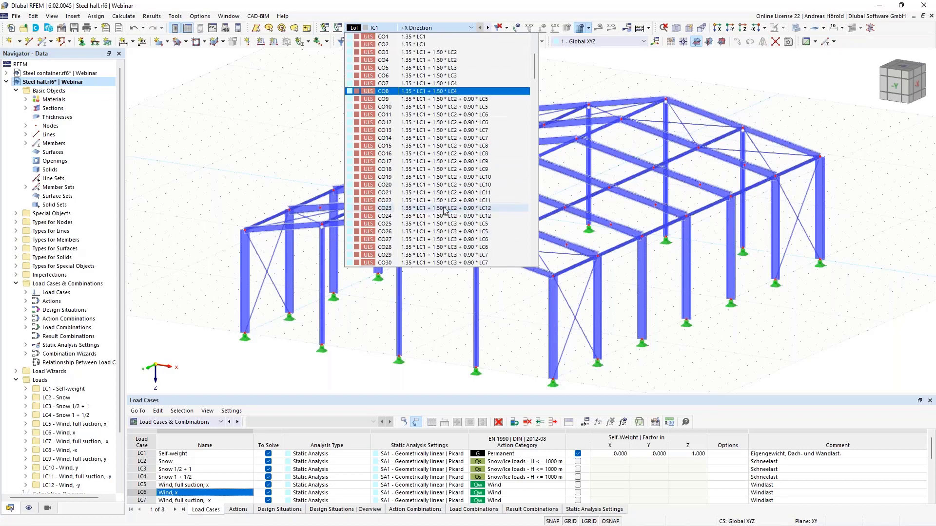
pyautogui.scroll(-20, 444, 211)
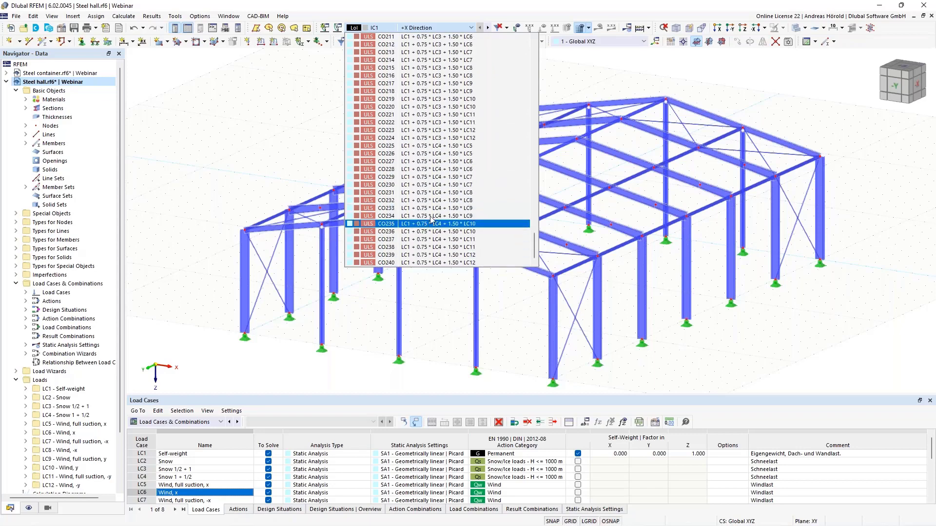
pyautogui.scroll(9, 447, 186)
pyautogui.scroll(15, 447, 184)
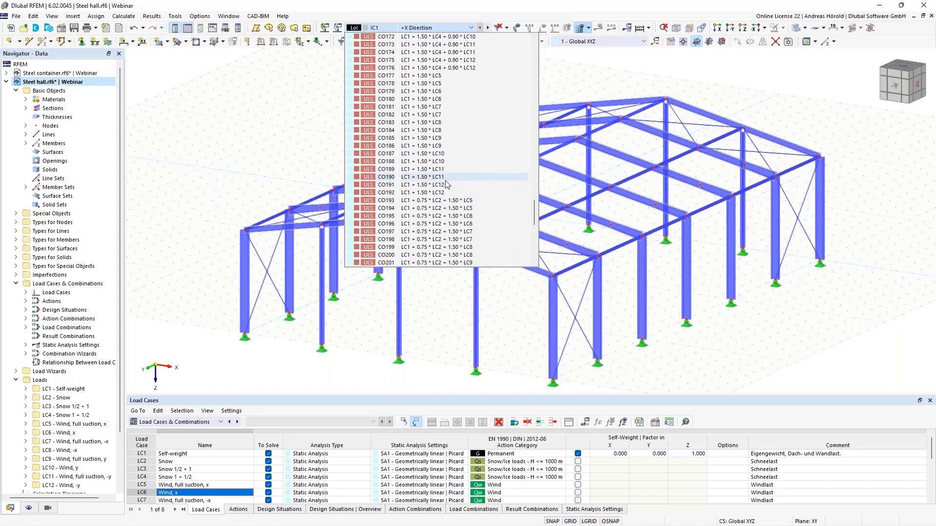
pyautogui.scroll(20, 446, 184)
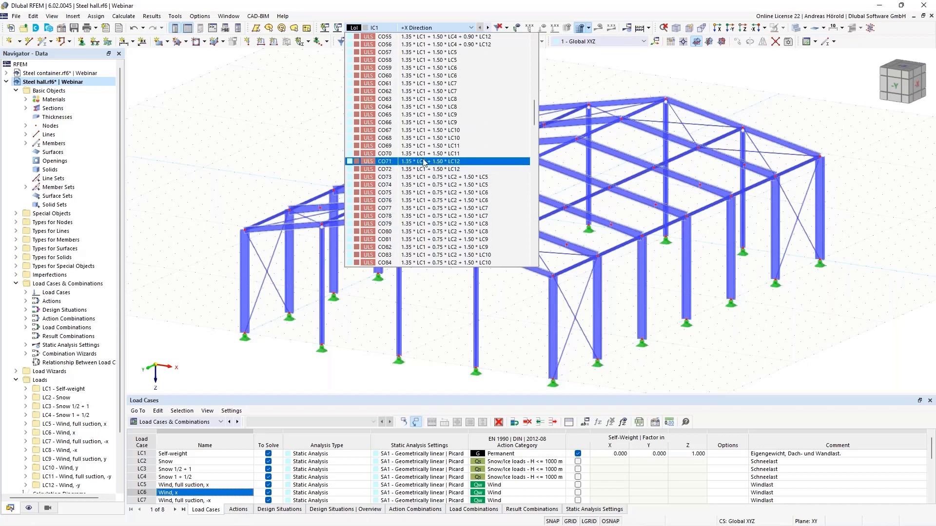
pyautogui.click(417, 77)
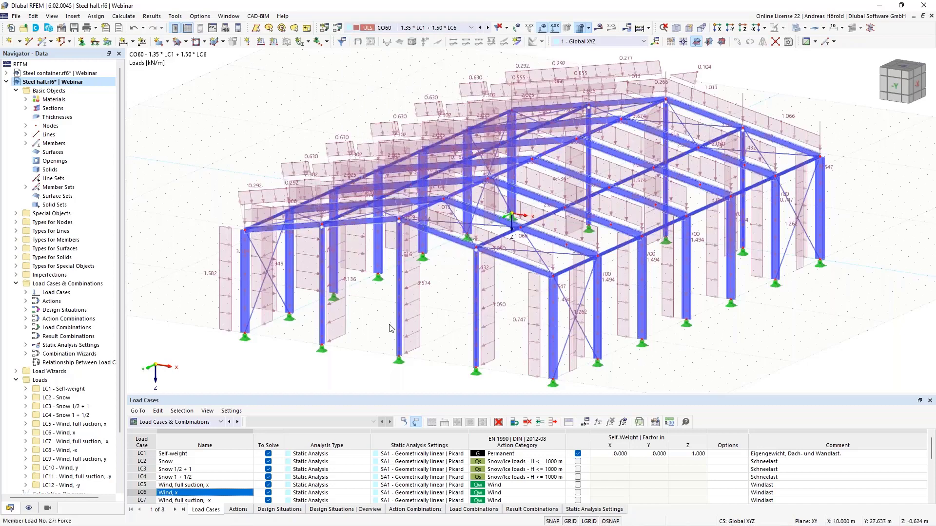
# Step: Show the imperfections together with the loads of CO60 and examine them on the hall's columns
pyautogui.click(518, 27)
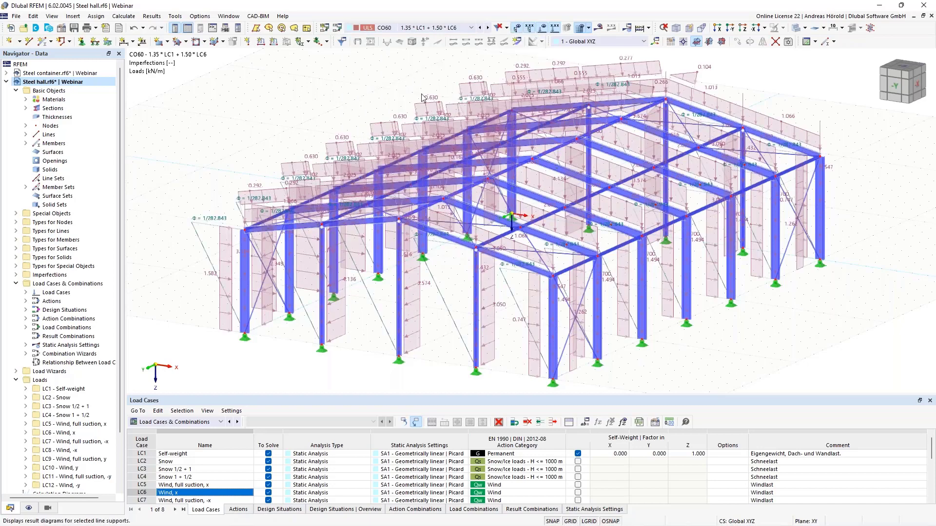
pyautogui.moveTo(372, 338); pyautogui.dragTo(476, 332, button='middle')
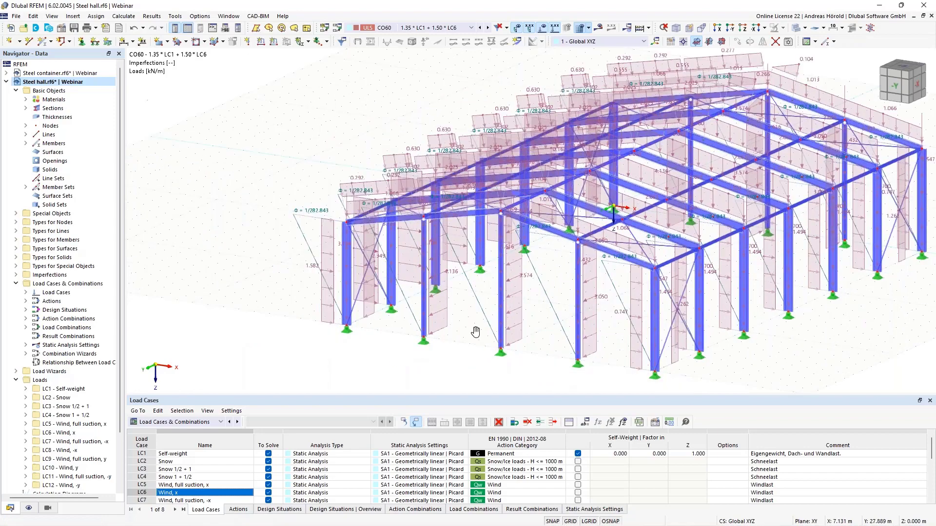
pyautogui.scroll(-2, 475, 331)
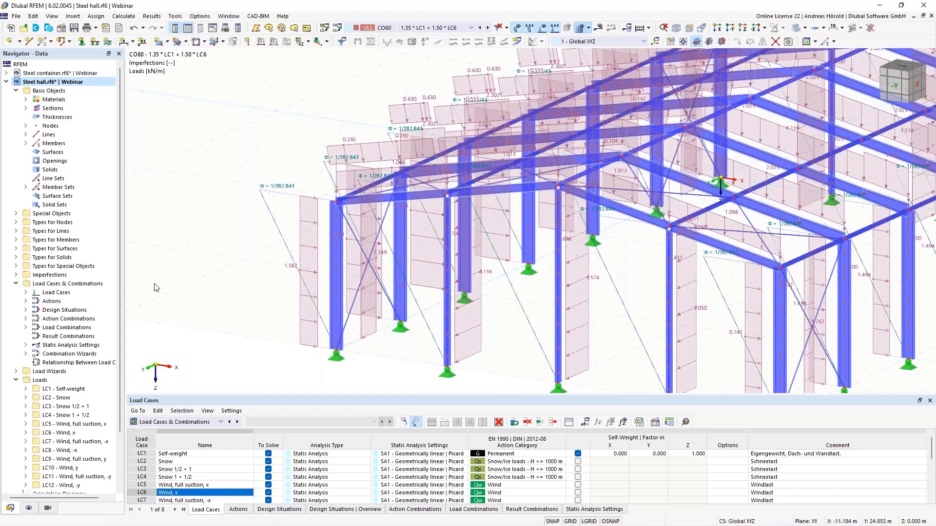
pyautogui.scroll(-1, 156, 281)
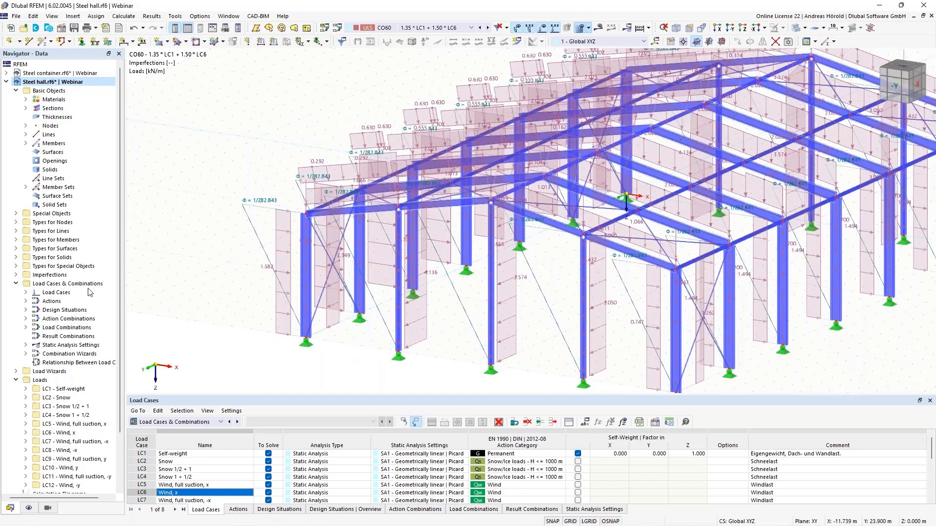
# Step: Open imperfection case IC1 (+X Direction) and assign load cases LC5 (Wind, full suction, x) and LC6 (Wind, x) to it
pyautogui.click(16, 276)
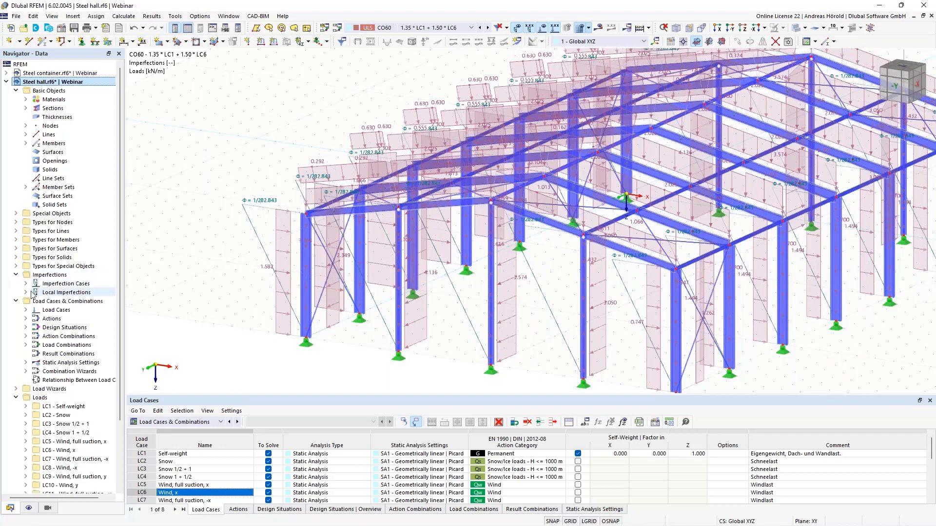
pyautogui.click(26, 283)
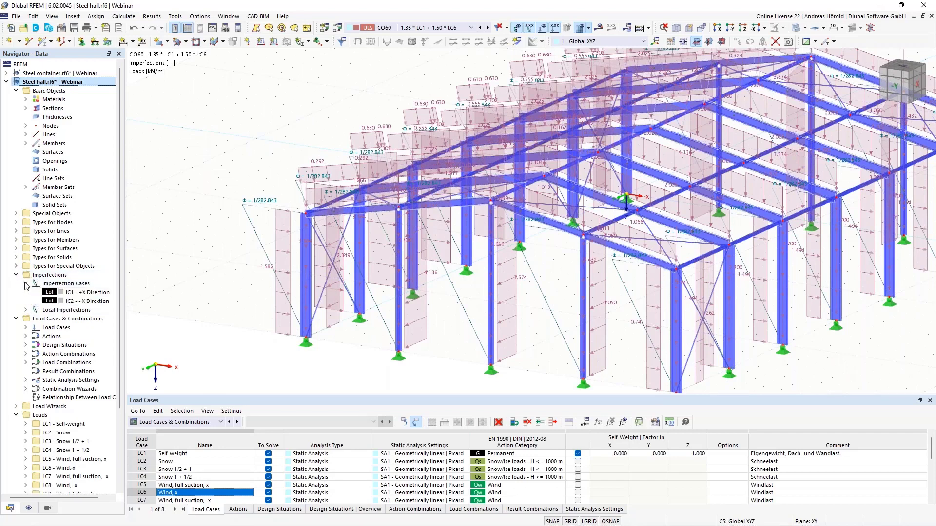
pyautogui.doubleClick(92, 293)
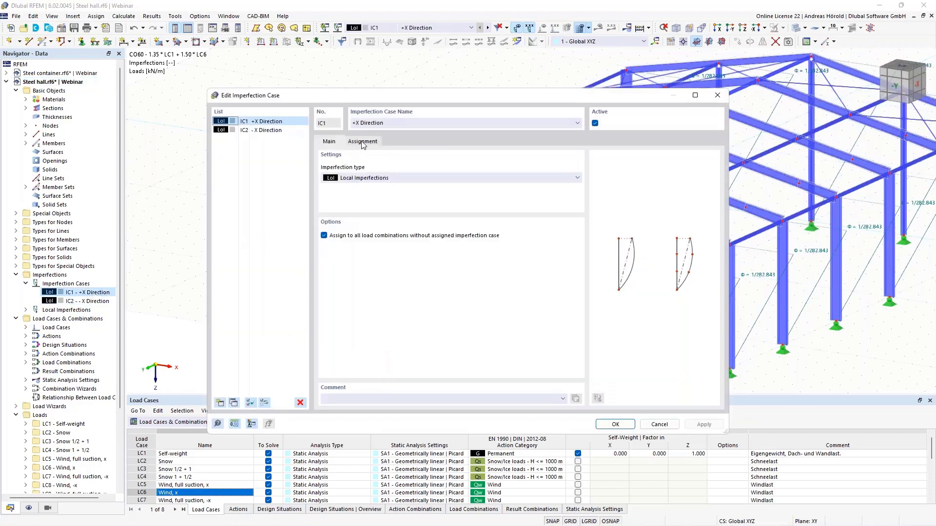
pyautogui.click(362, 141)
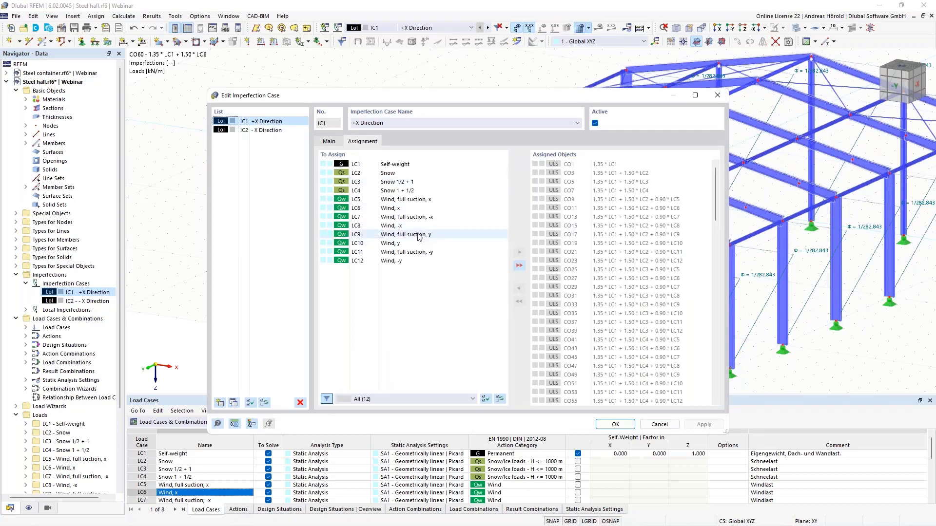
pyautogui.doubleClick(403, 200)
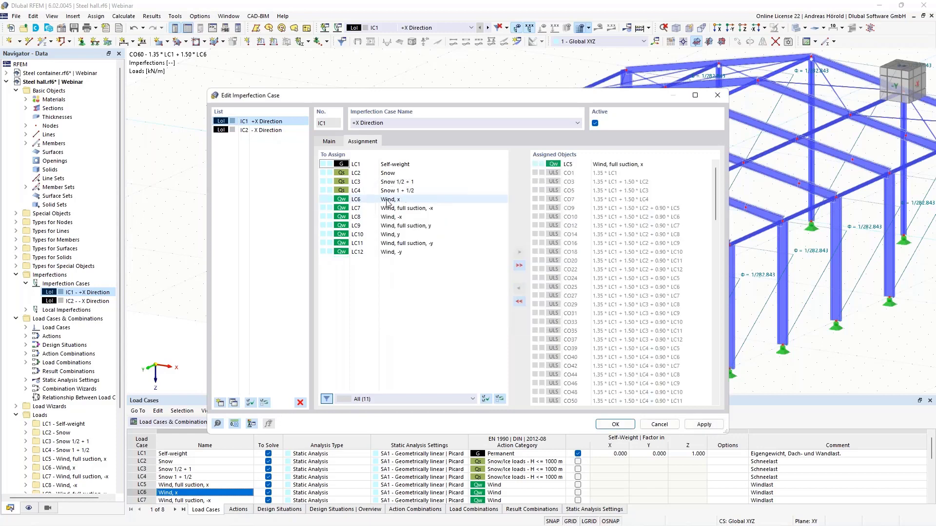
pyautogui.doubleClick(395, 200)
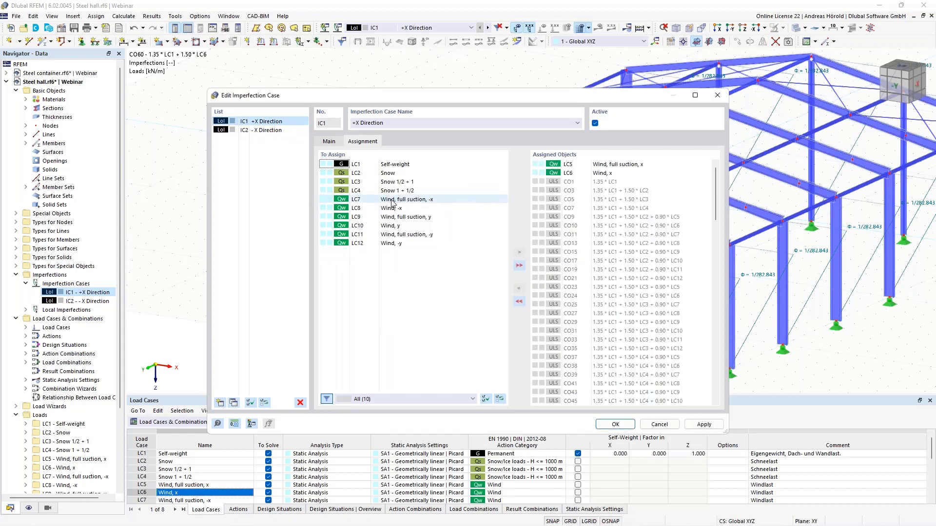
# Step: Assign load cases LC7 (Wind, full suction, -x) and LC8 (Wind, -x) to imperfection case IC2 (-X Direction) and accept the assignments
pyautogui.click(268, 130)
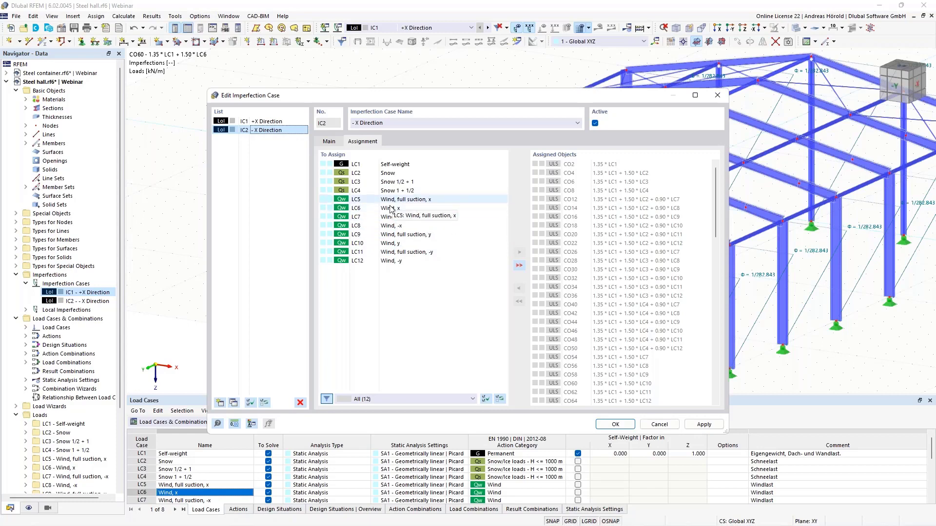
pyautogui.doubleClick(390, 218)
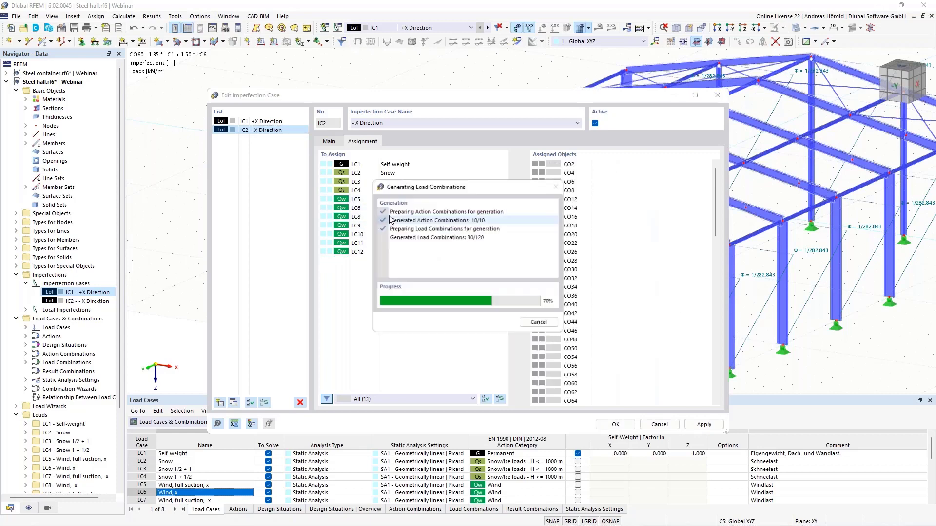
pyautogui.doubleClick(393, 217)
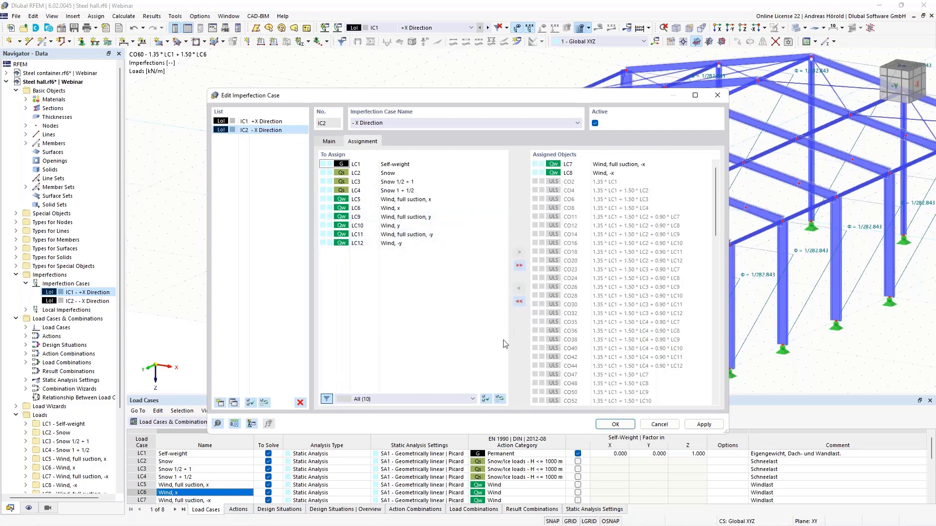
pyautogui.click(614, 425)
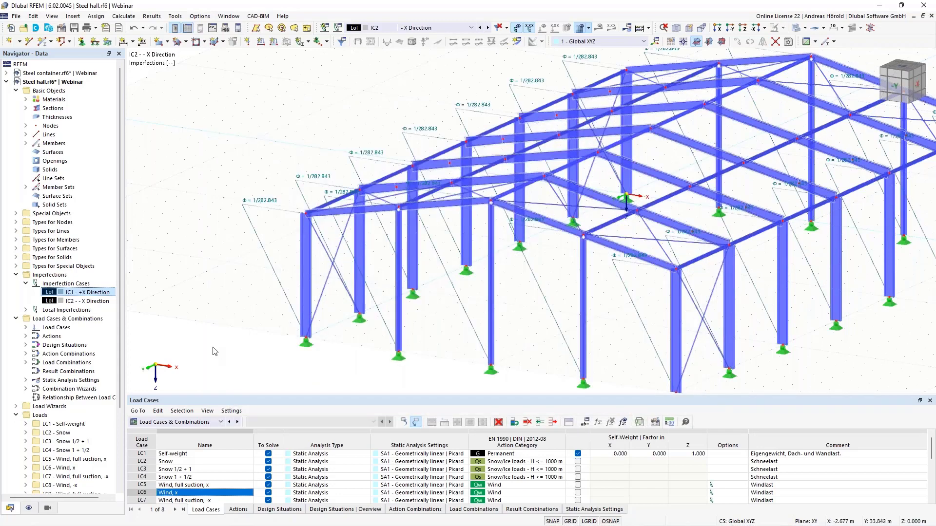
# Step: Open load combination CO1 and review the list of generated load combinations with their considered imperfection setting
pyautogui.click(26, 362)
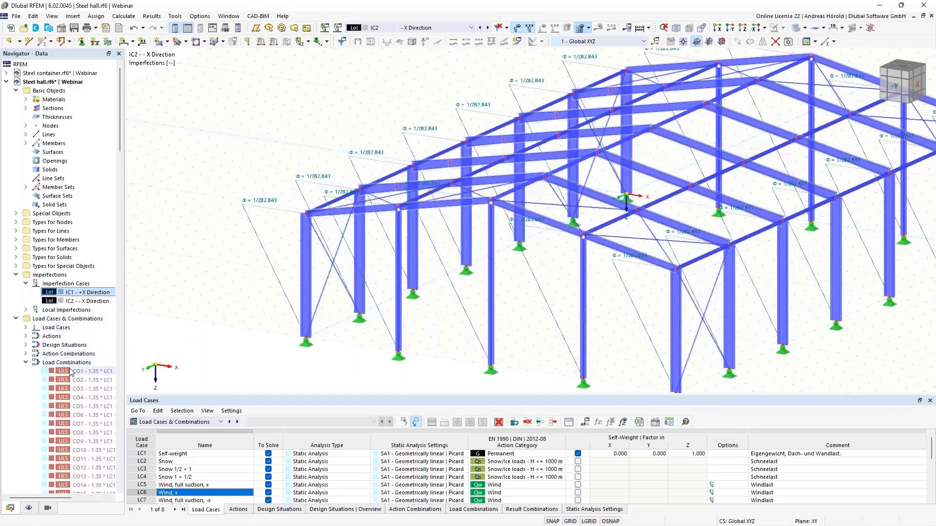
pyautogui.doubleClick(72, 372)
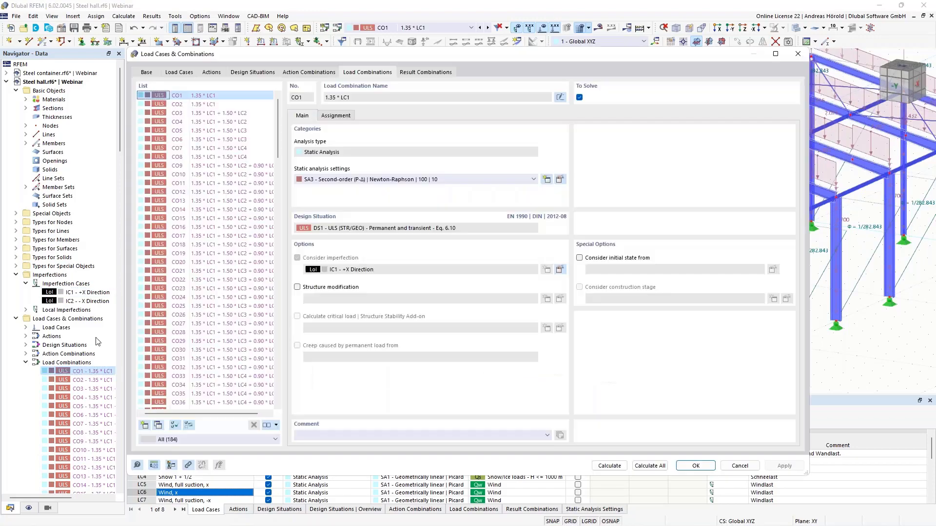
pyautogui.scroll(-5, 235, 185)
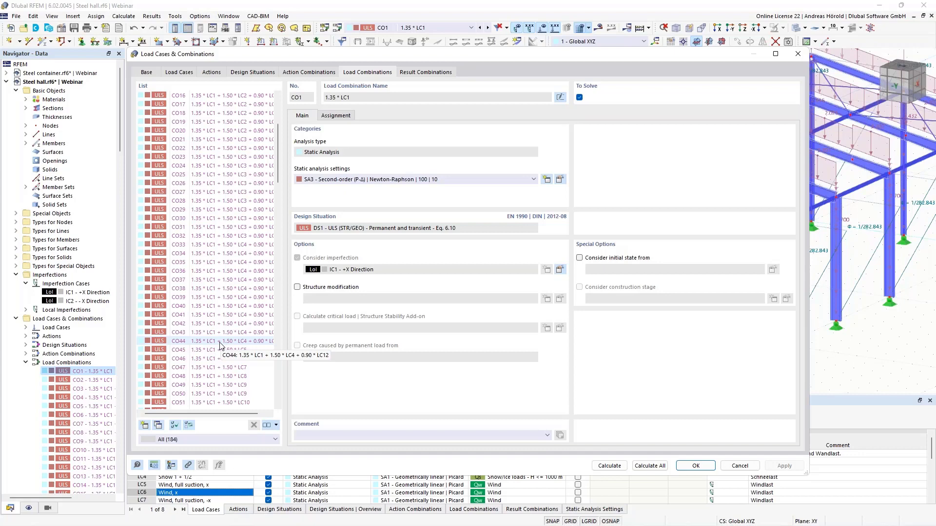
pyautogui.click(695, 466)
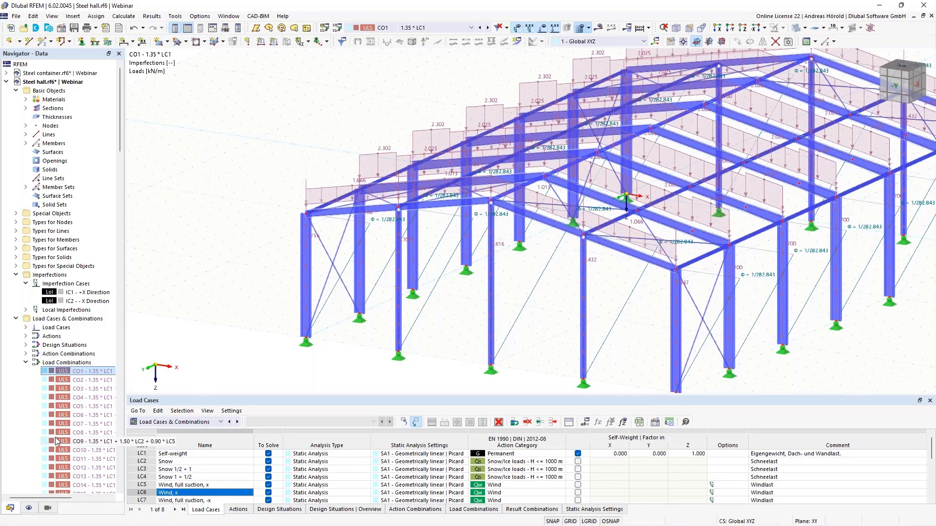
# Step: Switch to the Steel frame model, display design situation DS1 and calculate its results
pyautogui.click(6, 82)
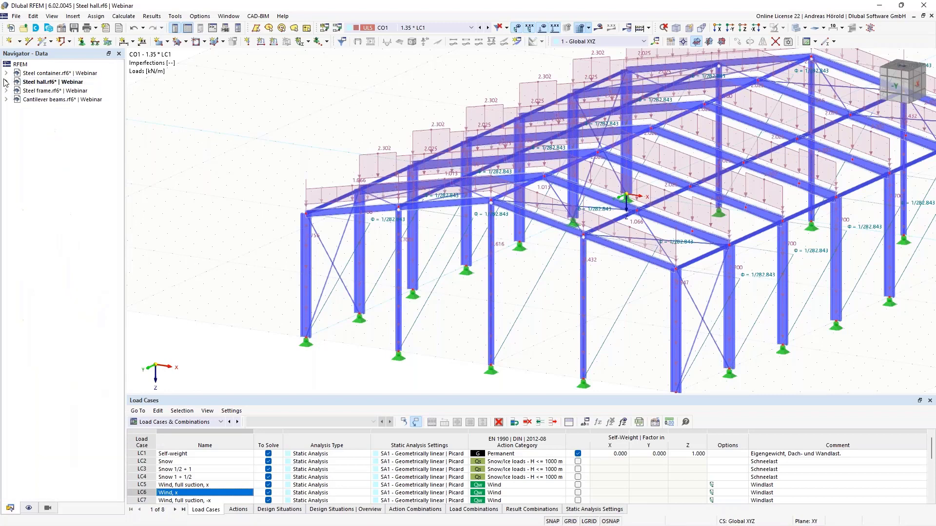
pyautogui.click(53, 91)
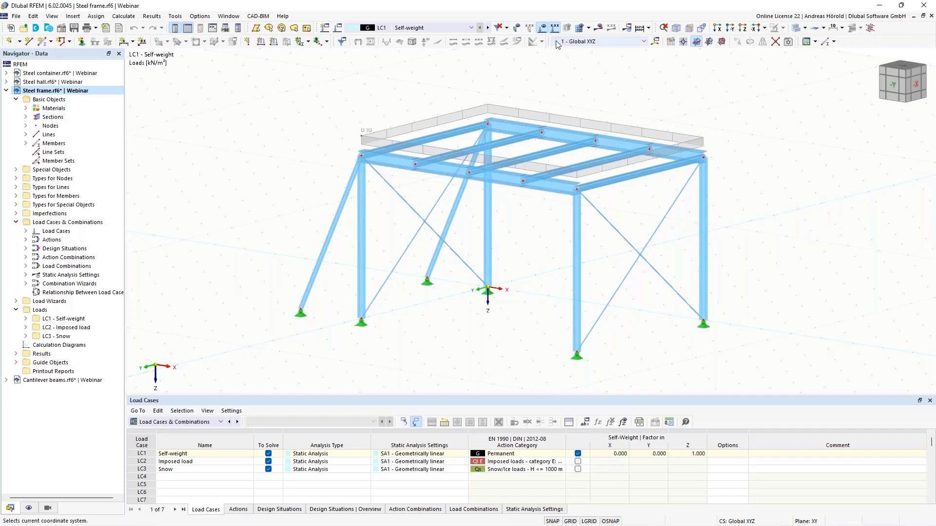
pyautogui.click(434, 28)
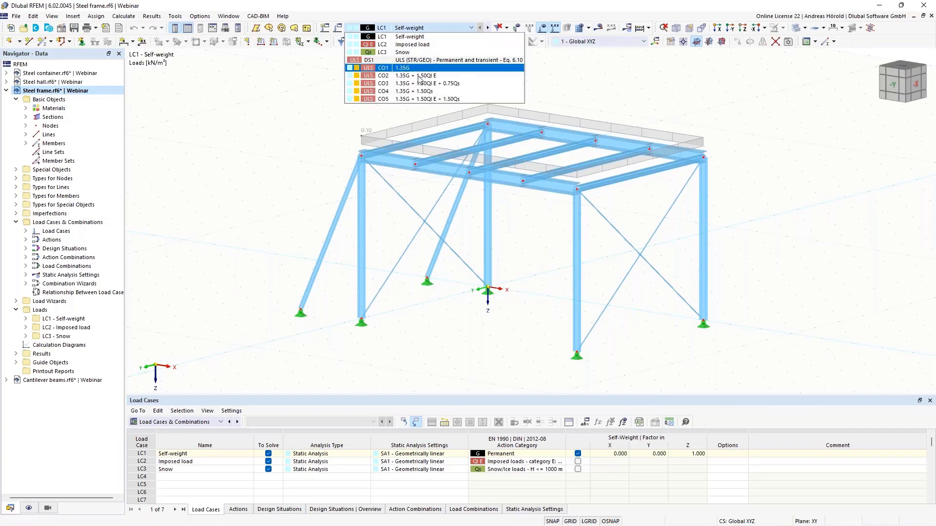
pyautogui.click(428, 60)
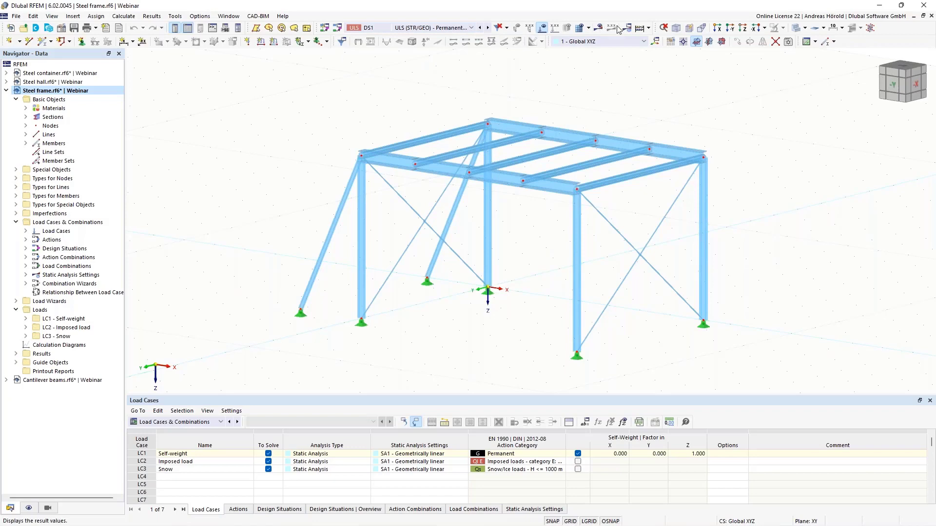
pyautogui.click(599, 27)
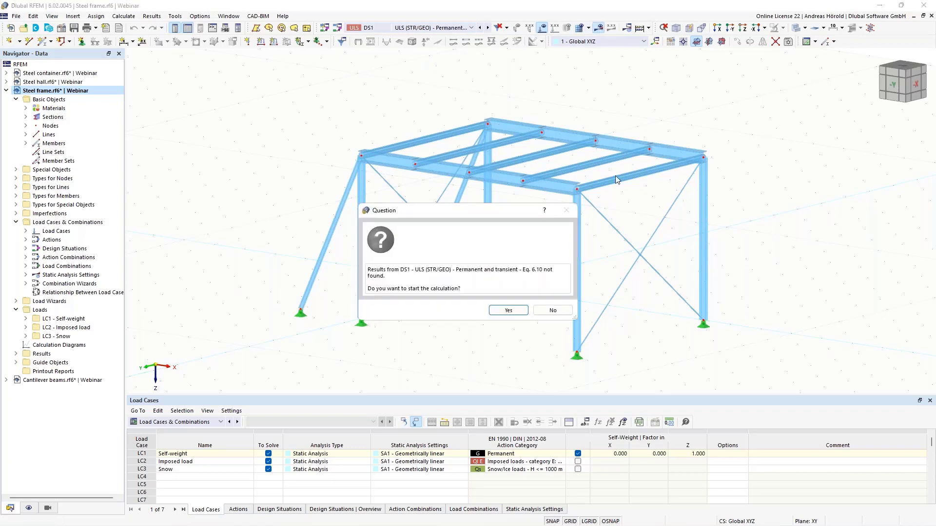
pyautogui.click(507, 310)
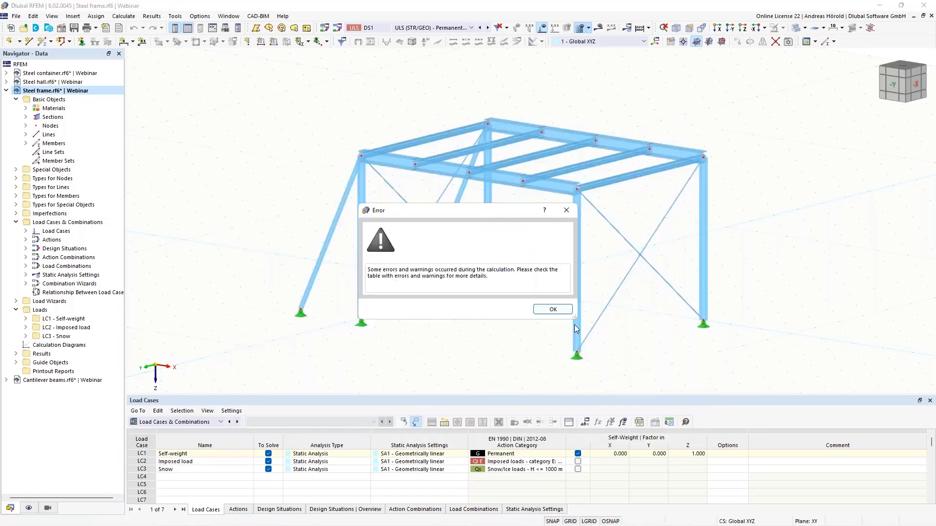
# Step: Dismiss the calculation message, enlarge the errors and warnings table to read its entries, and shrink it again
pyautogui.click(555, 312)
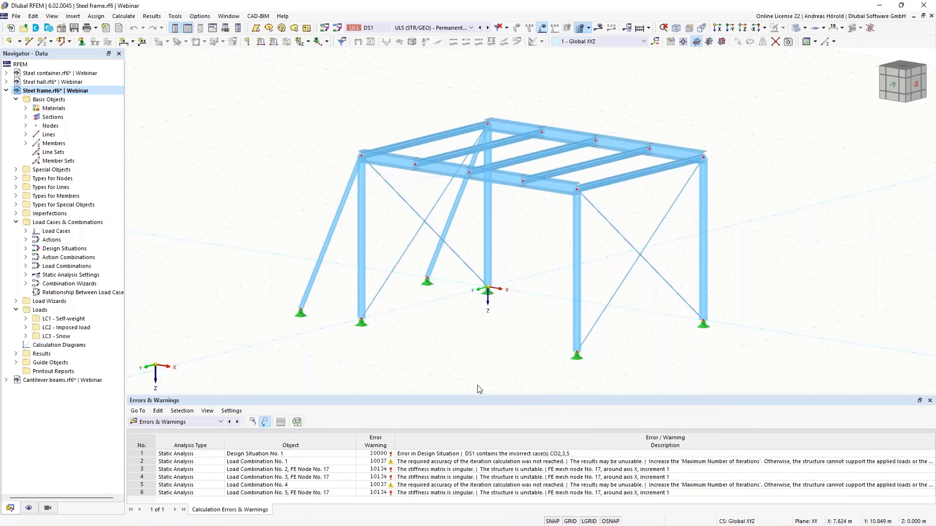
pyautogui.moveTo(468, 394); pyautogui.dragTo(473, 297)
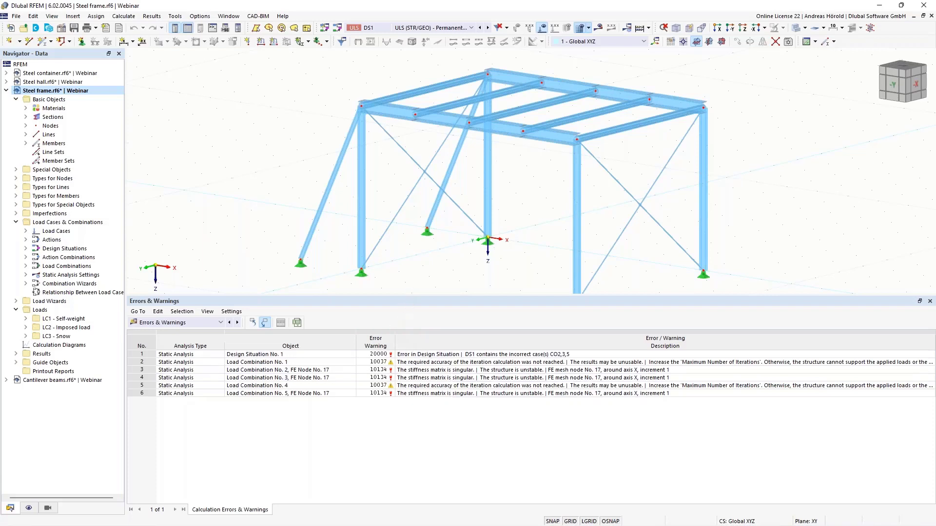
pyautogui.moveTo(411, 298); pyautogui.dragTo(413, 406)
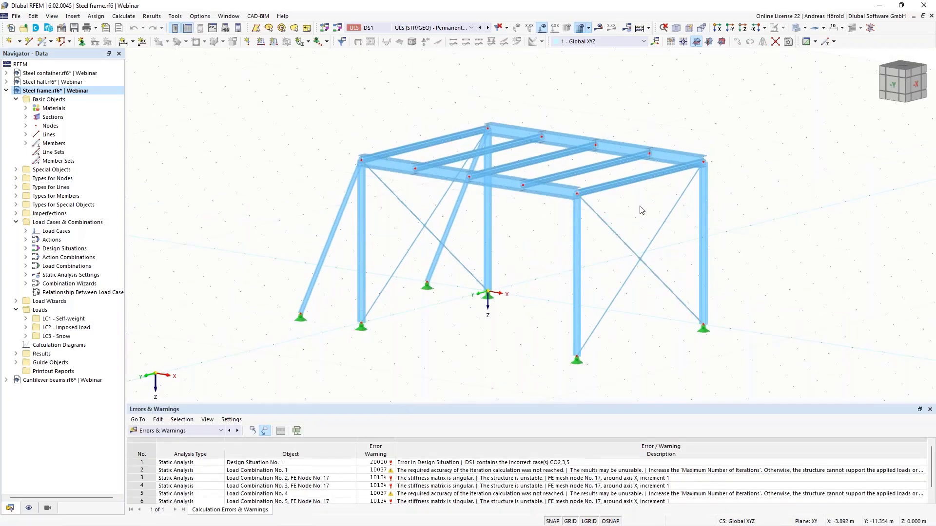
# Step: Display load cases LC1 Self-weight, LC2 Imposed load and LC3 Snow in turn and inspect the frame's diagonal bracing members
pyautogui.click(400, 29)
pyautogui.click(422, 39)
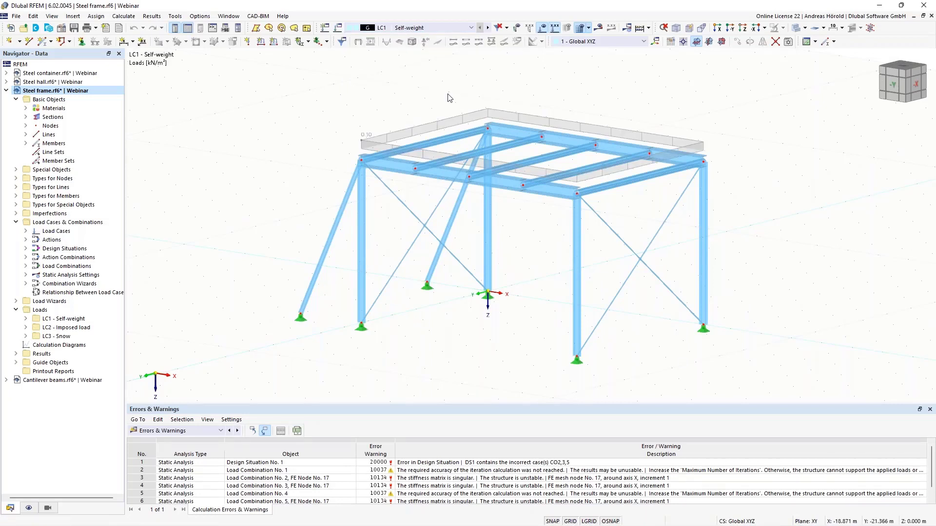
pyautogui.click(488, 29)
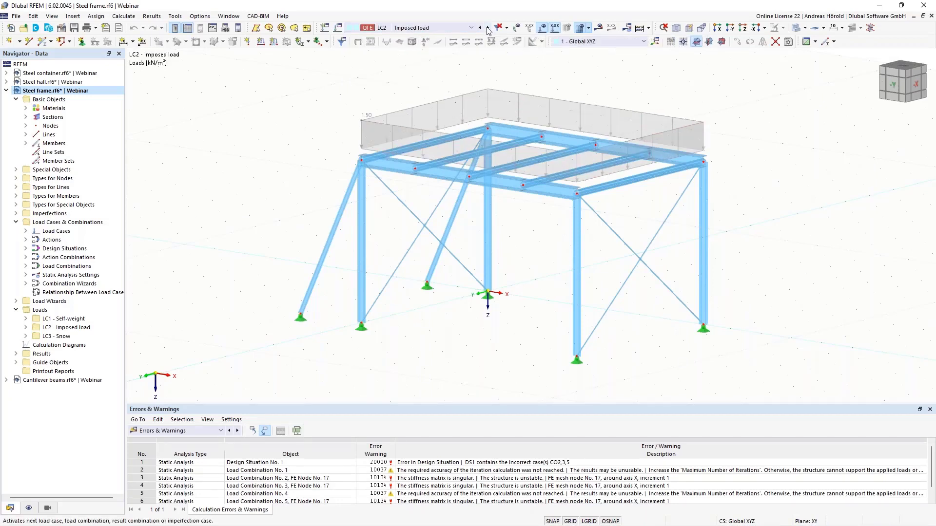
pyautogui.click(488, 28)
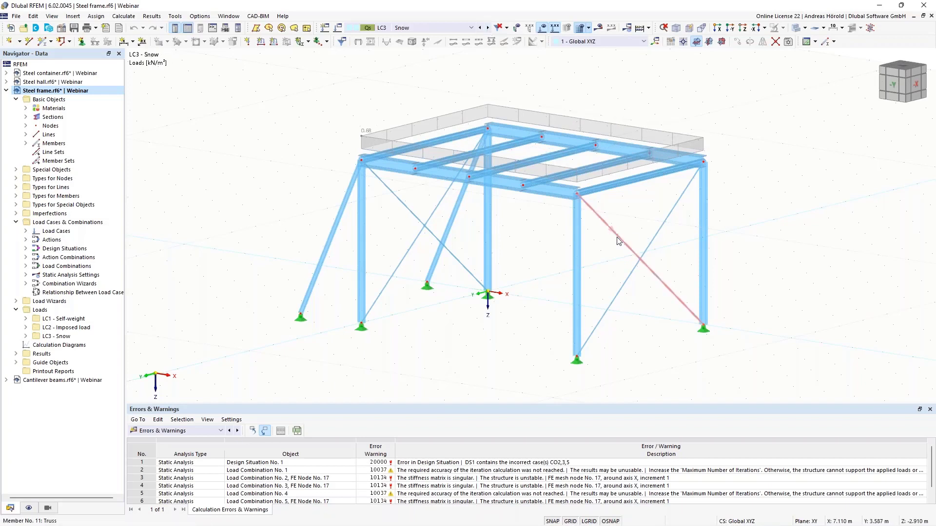
pyautogui.moveTo(618, 241)
pyautogui.moveTo(604, 225)
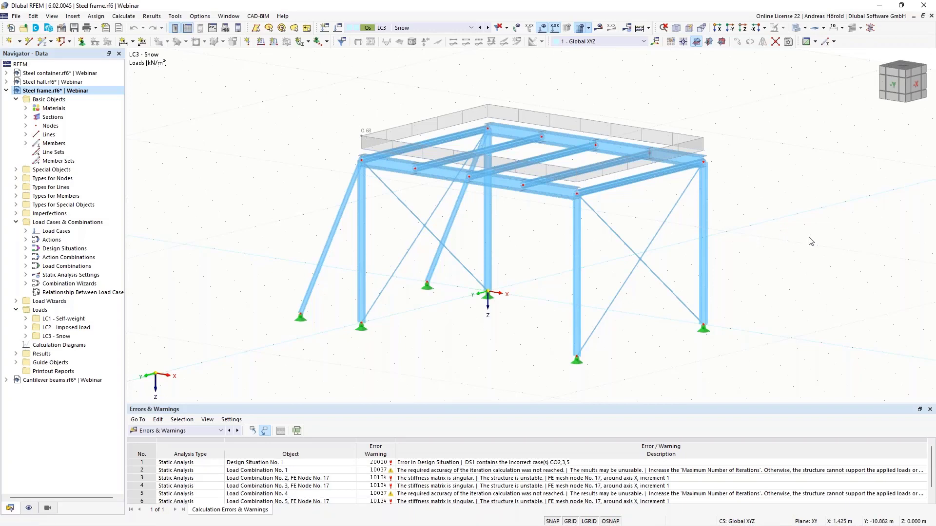
# Step: Select the four diagonal bracing members 9-12 in the side view and change their member type to Tension
pyautogui.keyDown('ctrl'); pyautogui.moveTo(815, 239); pyautogui.dragTo(716, 220, button='middle'); pyautogui.keyUp('ctrl')
pyautogui.moveTo(531, 191); pyautogui.dragTo(463, 303)
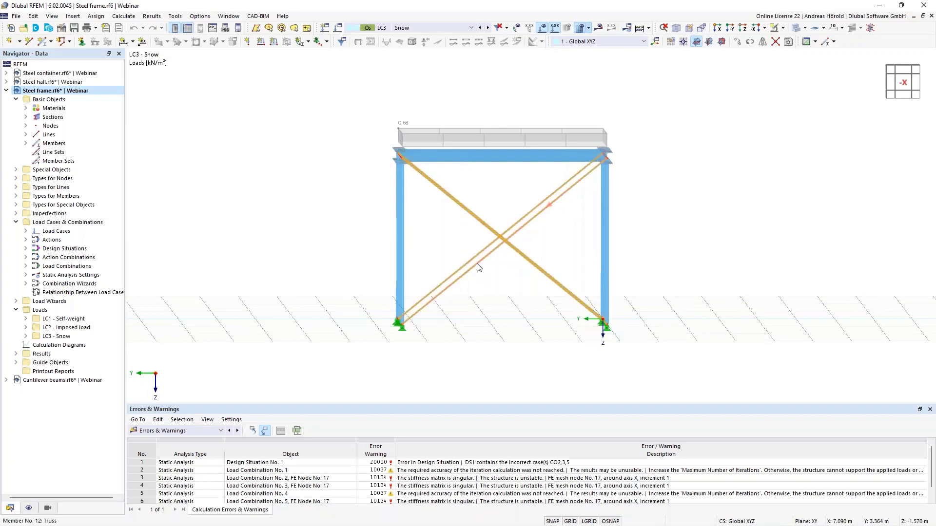
pyautogui.doubleClick(477, 266)
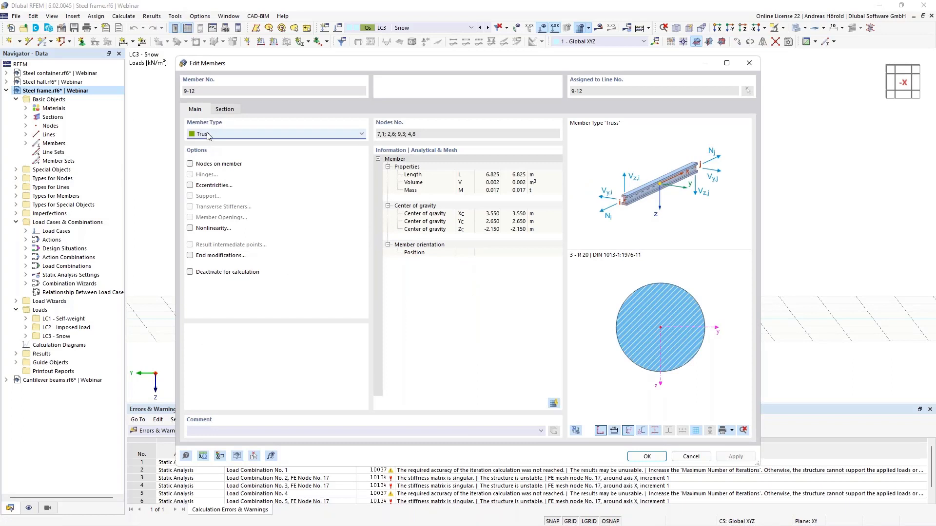
pyautogui.click(217, 135)
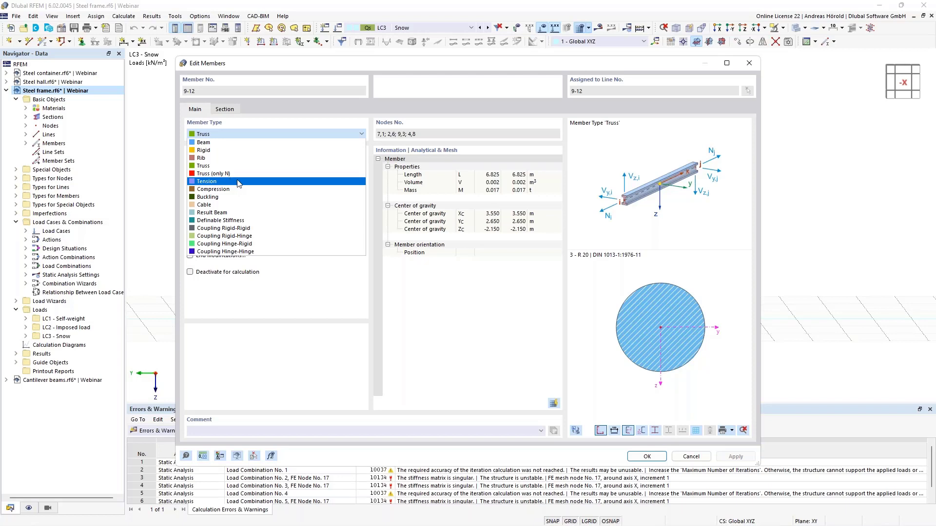
pyautogui.click(238, 182)
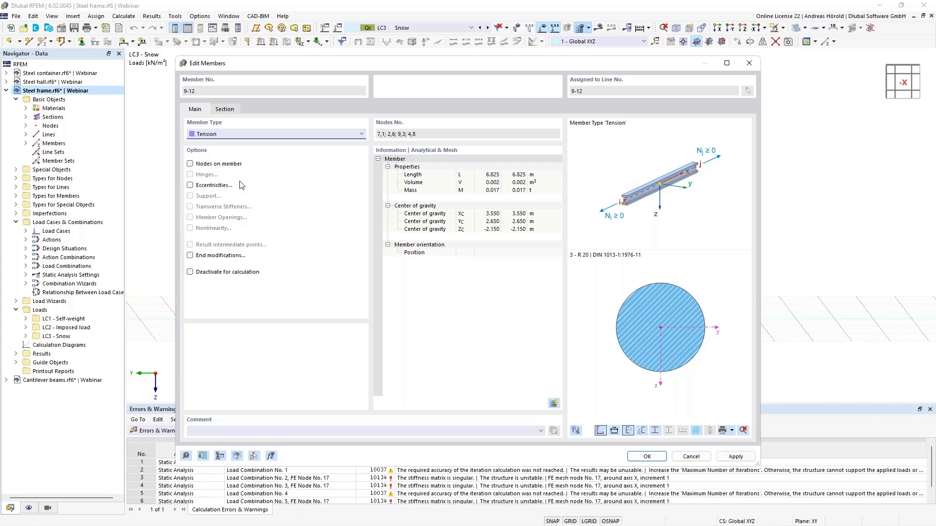
pyautogui.click(647, 457)
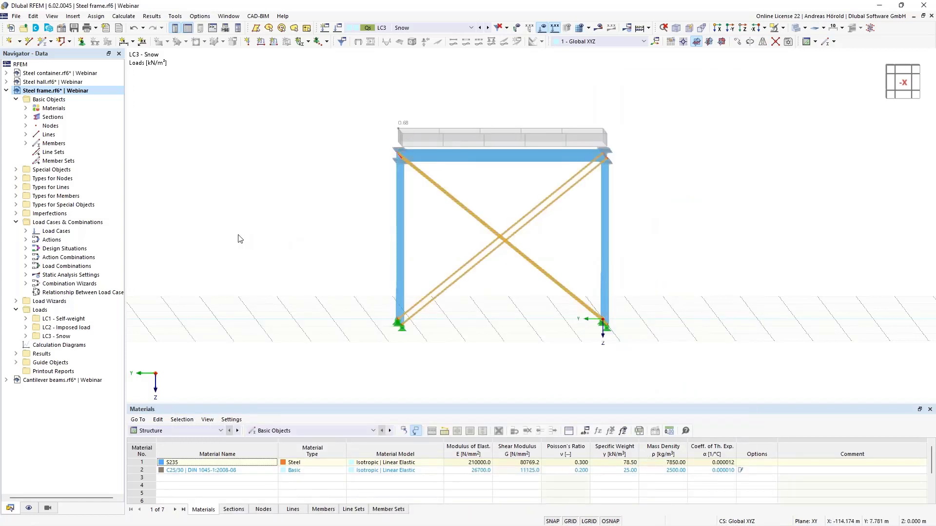
# Step: Examine the failing-member reactivation options of static analysis settings SA2 through DS1's combination wizard, and cancel all dialogs
pyautogui.keyDown('ctrl'); pyautogui.moveTo(239, 239); pyautogui.dragTo(303, 250, button='middle'); pyautogui.keyUp('ctrl')
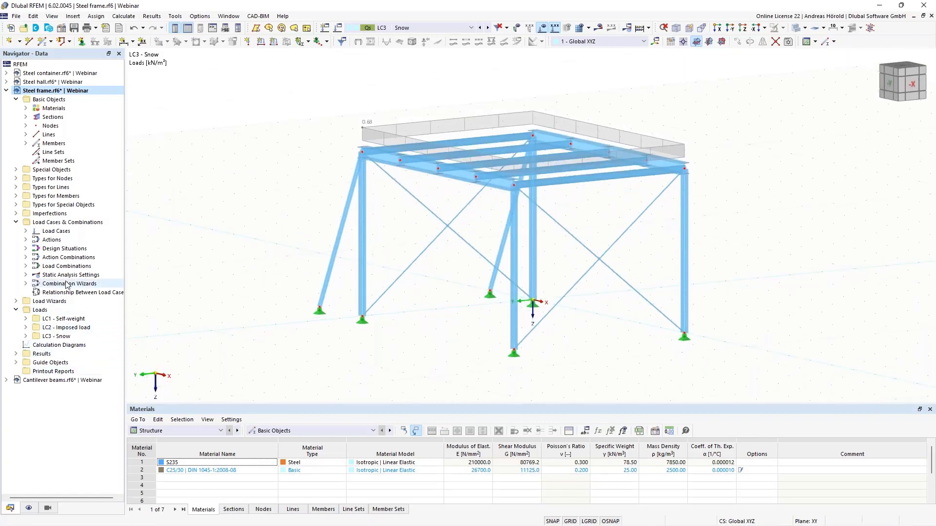
pyautogui.click(26, 249)
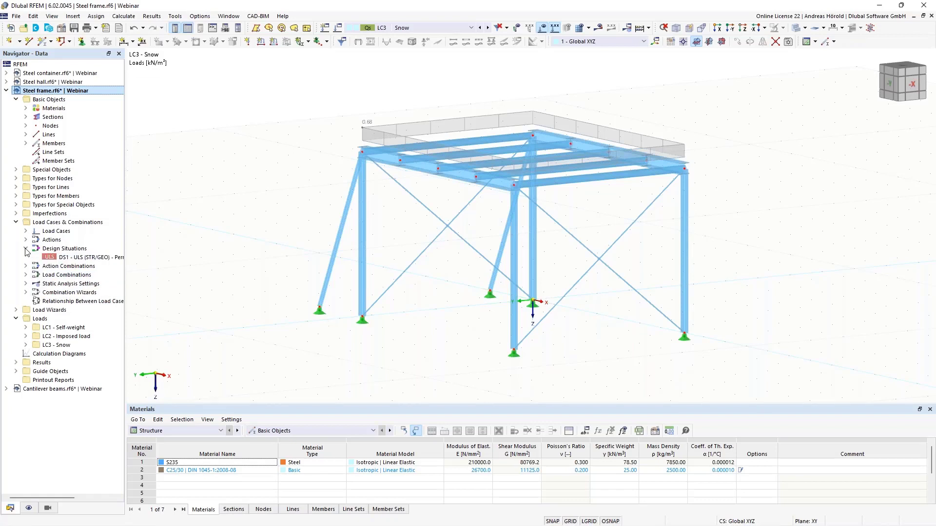
pyautogui.click(82, 258)
pyautogui.doubleClick(83, 259)
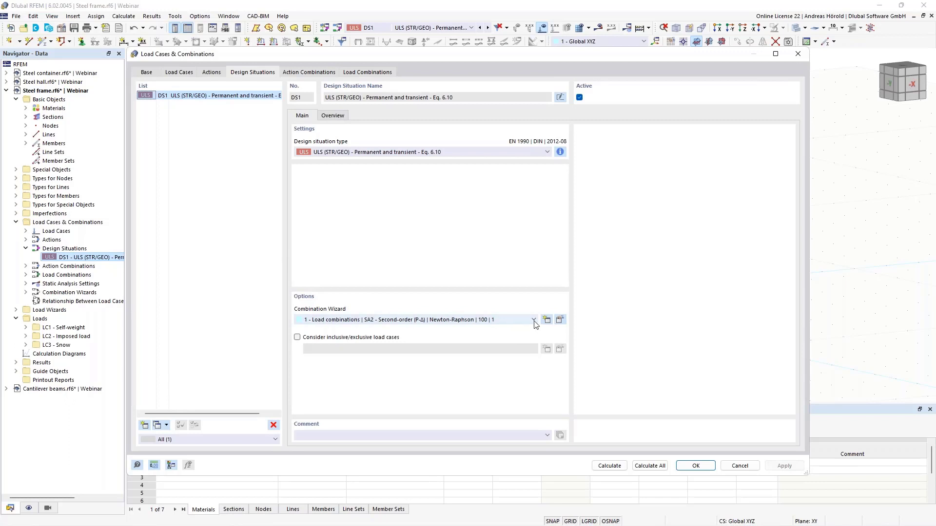
pyautogui.click(559, 320)
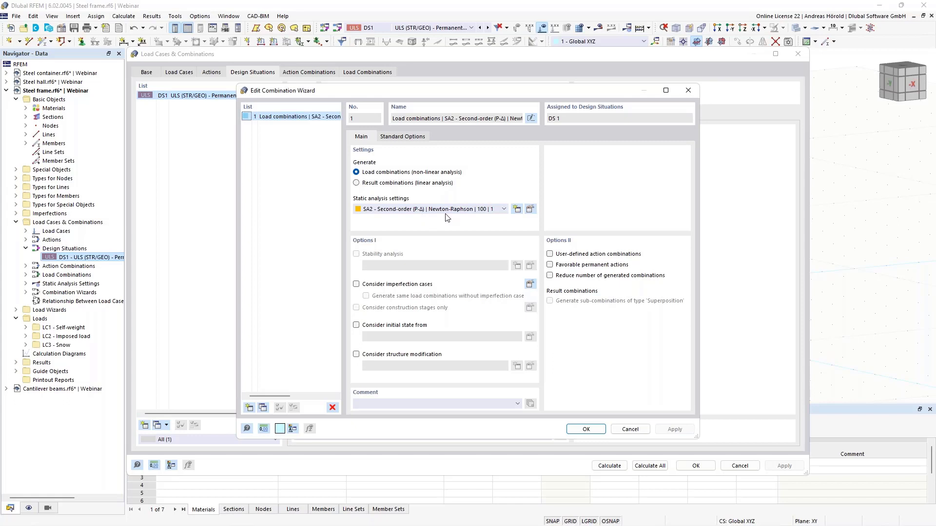
pyautogui.click(530, 209)
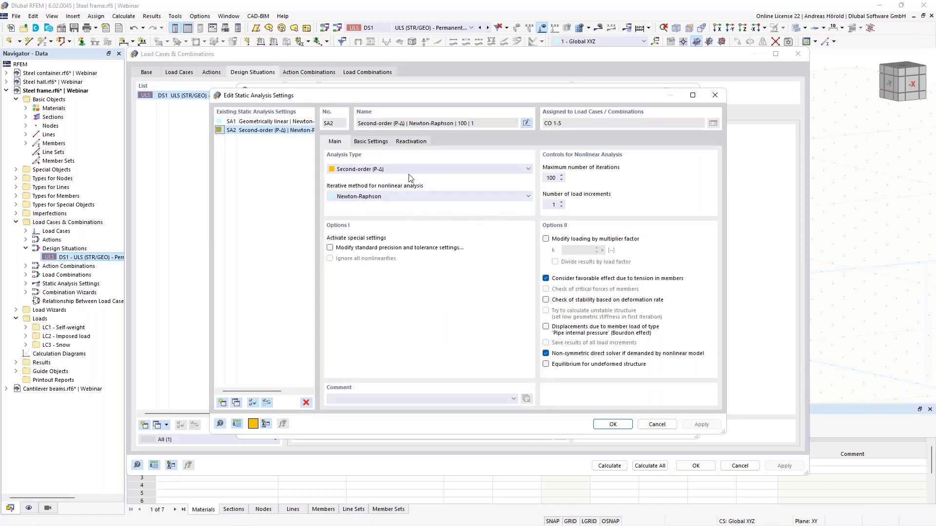
pyautogui.click(412, 141)
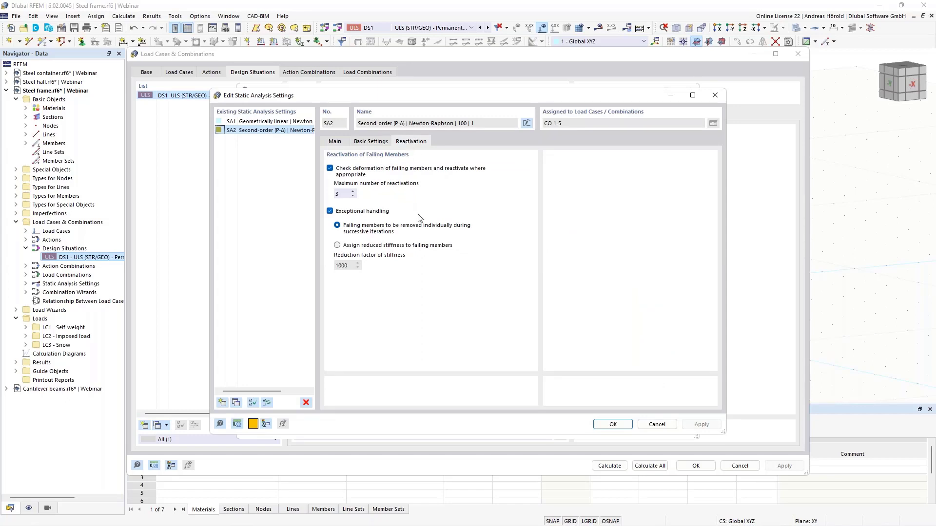
pyautogui.click(653, 423)
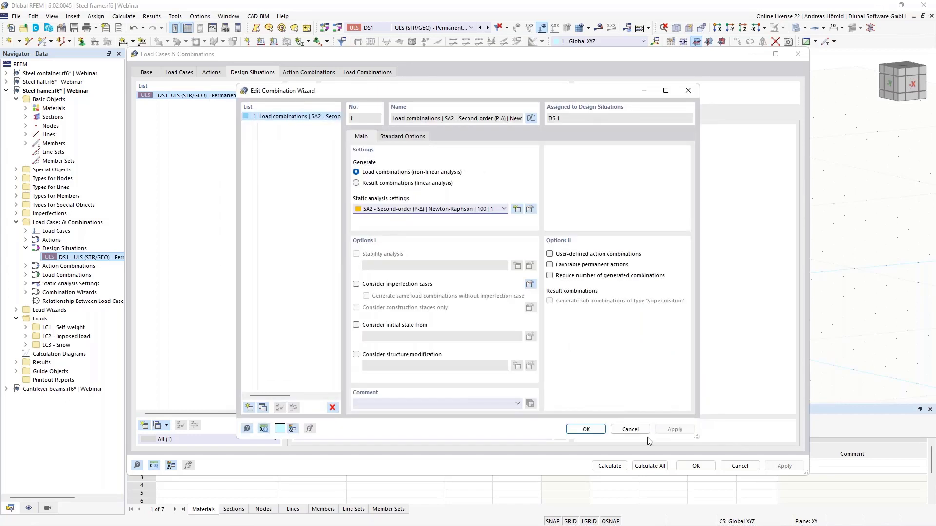
pyautogui.click(624, 430)
pyautogui.click(740, 466)
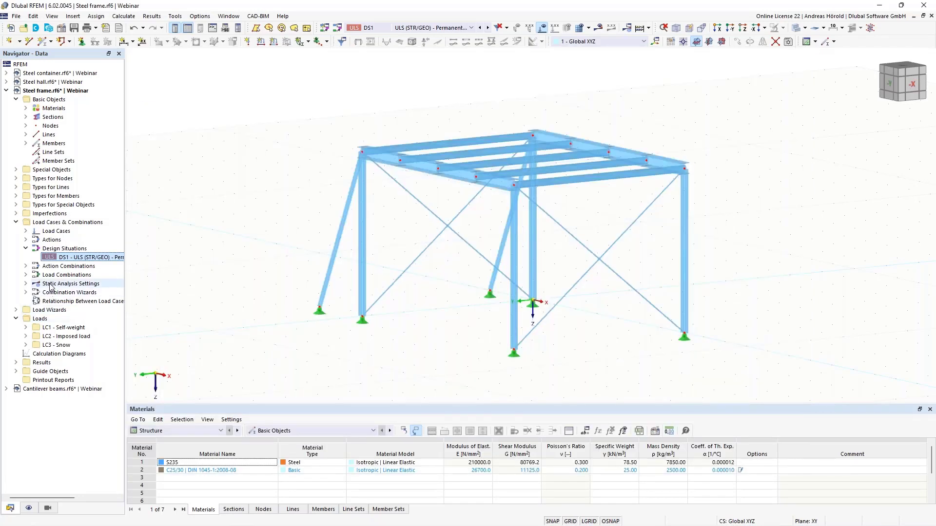
# Step: Examine the failing-member reactivation, exceptional handling and load increment options of static analysis settings SA2, and close them with OK
pyautogui.click(25, 284)
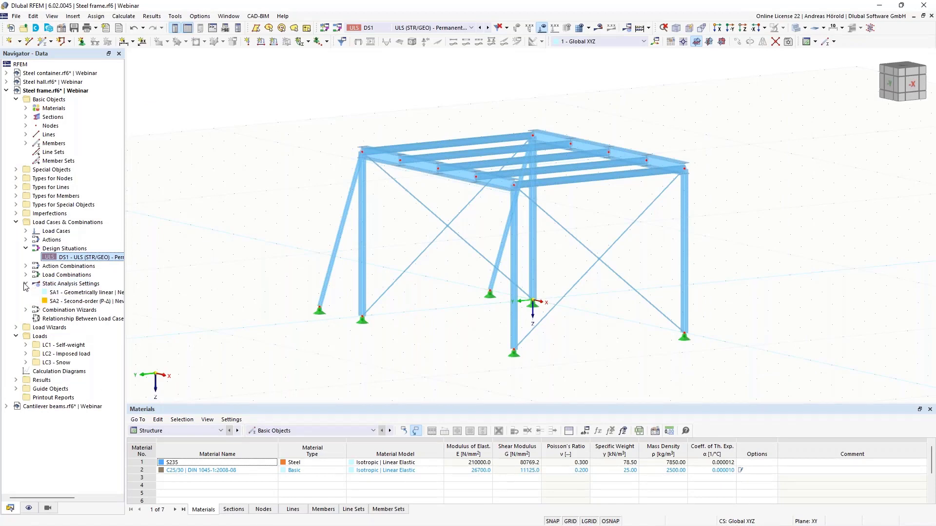
pyautogui.doubleClick(89, 301)
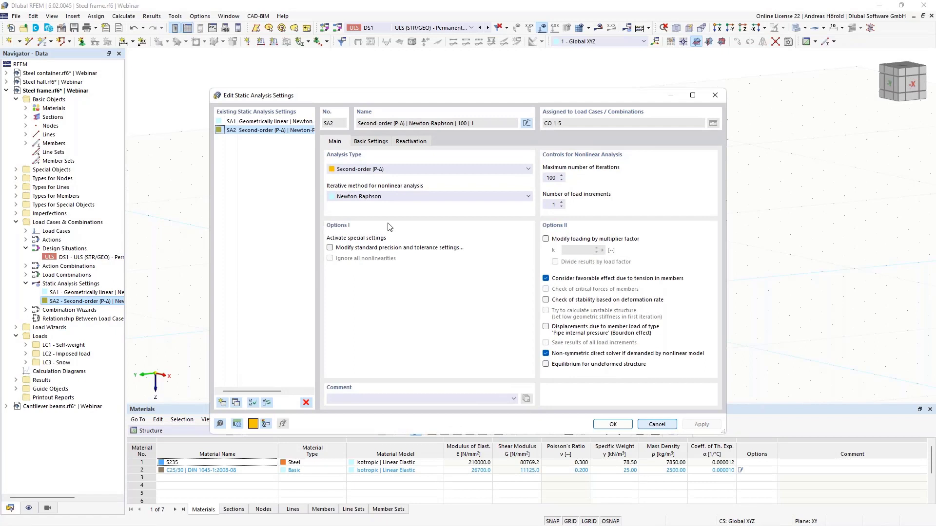
pyautogui.click(411, 141)
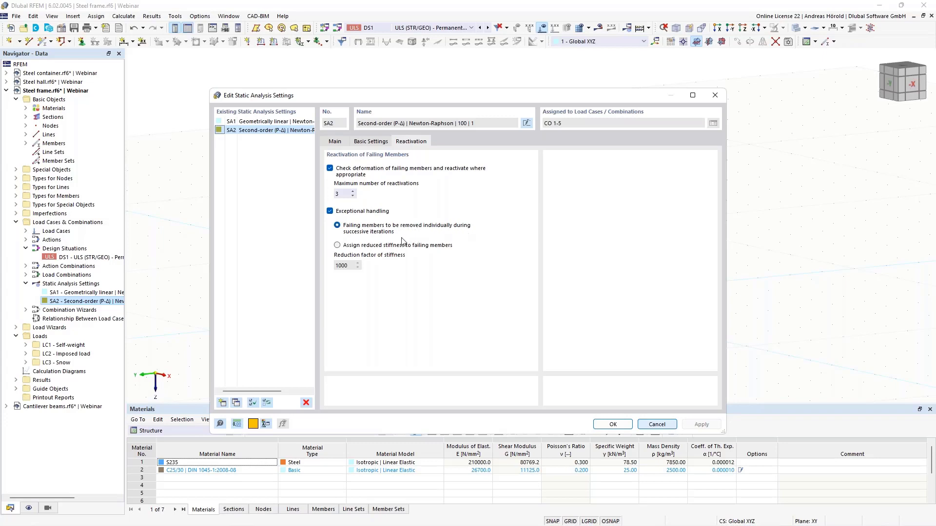
pyautogui.click(337, 245)
pyautogui.click(337, 225)
pyautogui.click(335, 143)
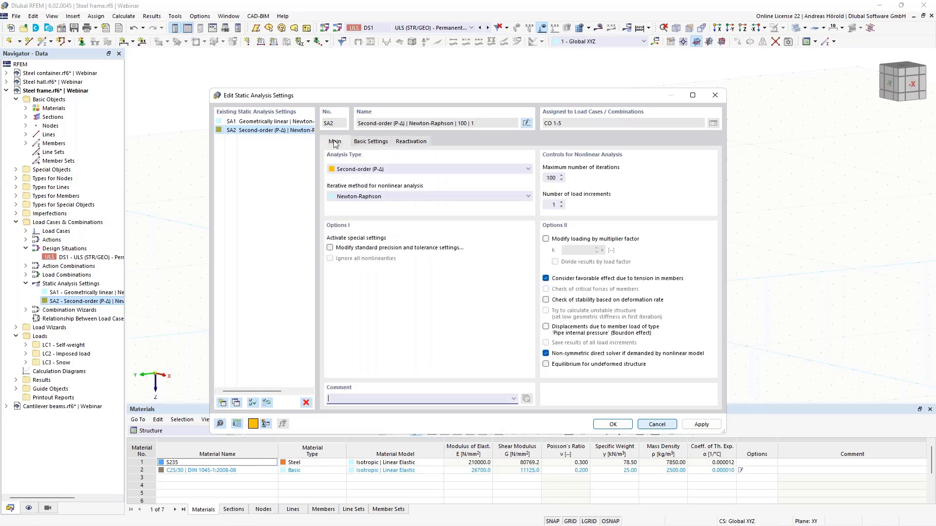
pyautogui.click(555, 205)
pyautogui.click(614, 426)
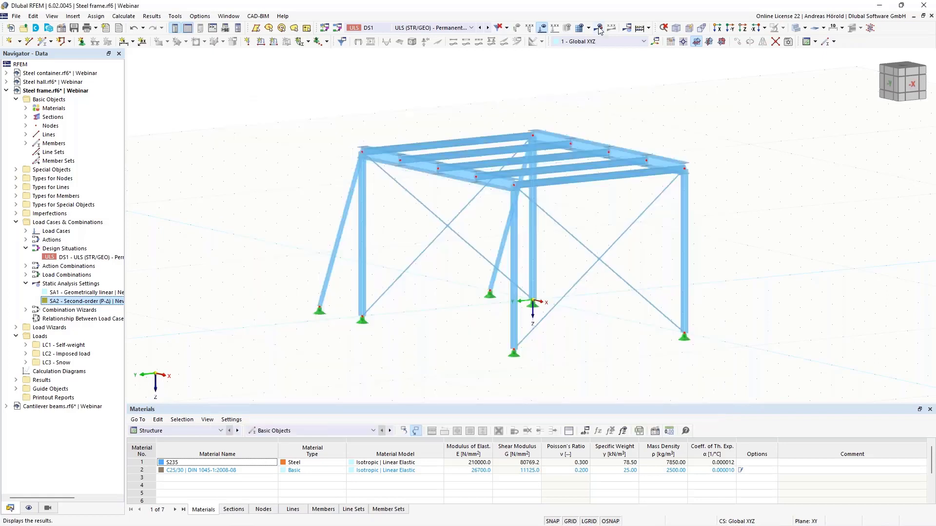
# Step: Calculate the steel frame, view DS1's deformations and support reactions on the model, and return to the model data
pyautogui.click(509, 310)
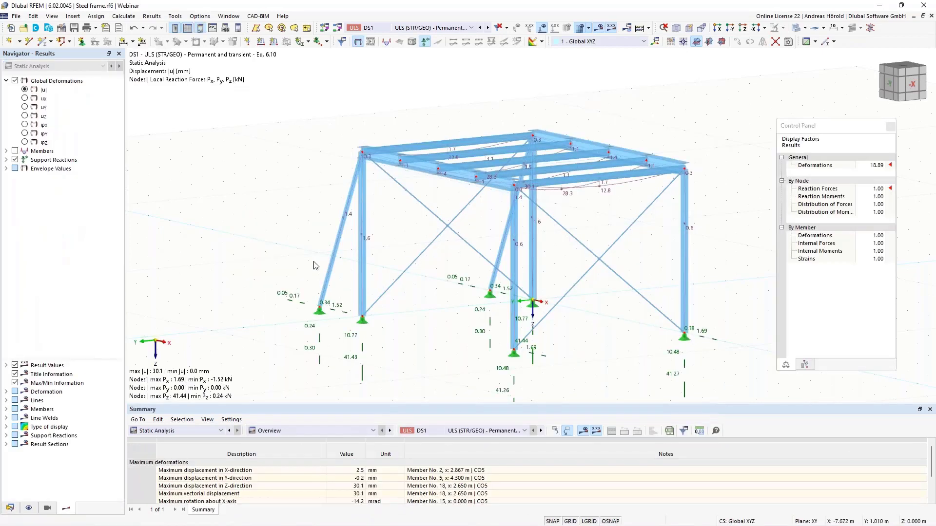
pyautogui.keyDown('ctrl'); pyautogui.moveTo(285, 252); pyautogui.dragTo(379, 266, button='middle'); pyautogui.keyUp('ctrl')
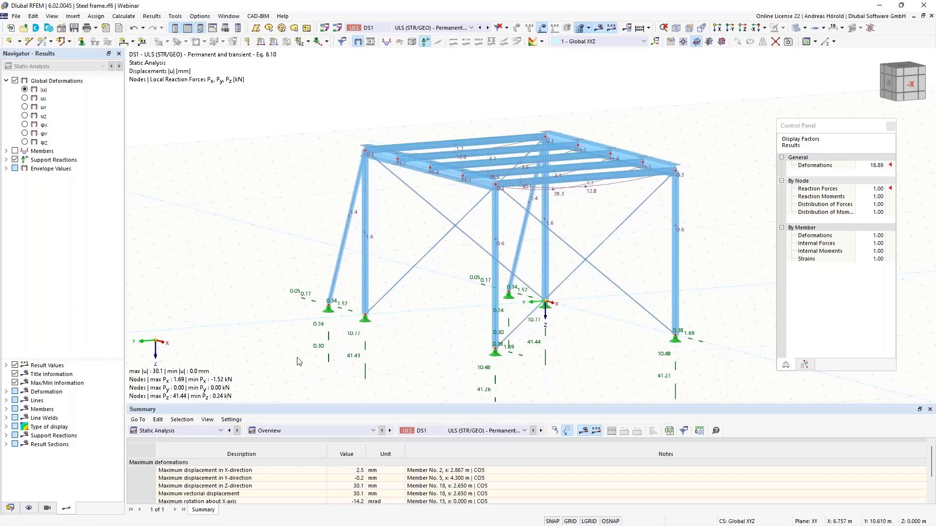
pyautogui.click(10, 508)
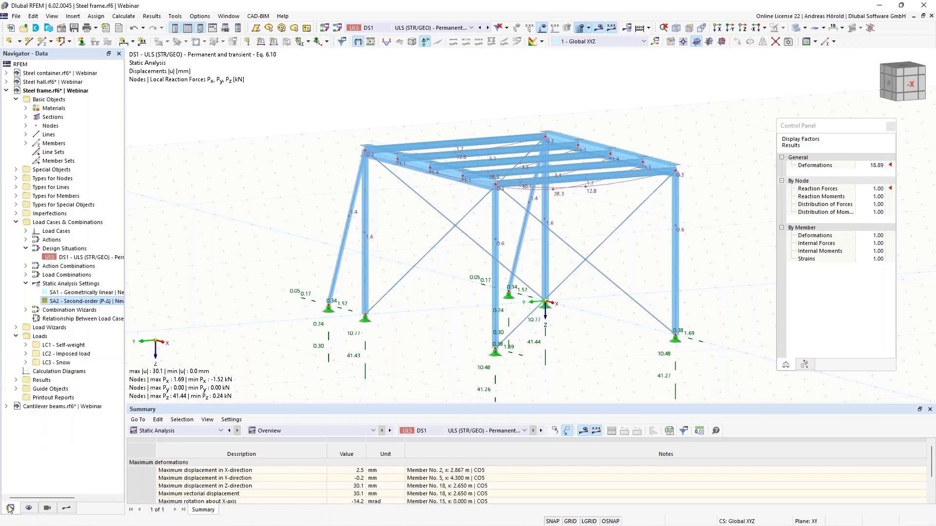
# Step: Switch to the Cantilever beams model and open material 2, S235, for editing
pyautogui.click(60, 407)
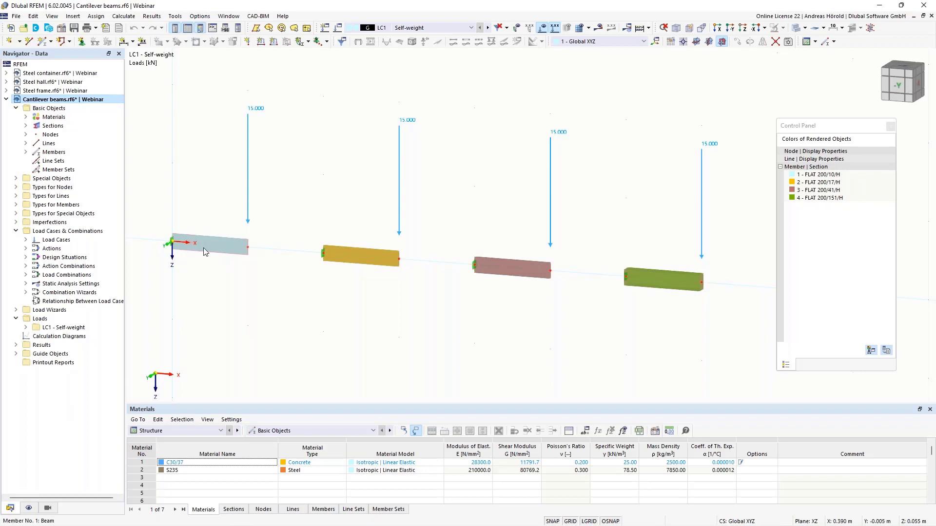
pyautogui.moveTo(203, 247)
pyautogui.click(26, 117)
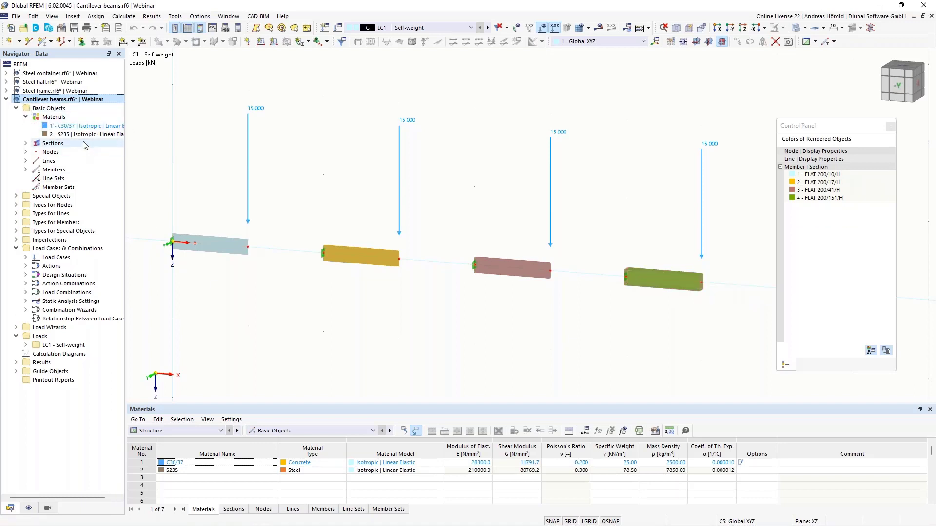
pyautogui.doubleClick(85, 135)
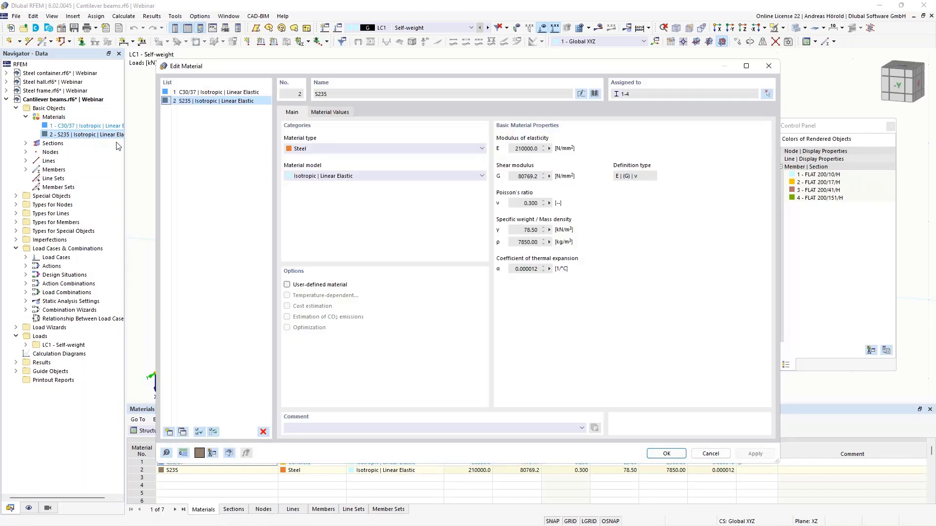
# Step: Filter the material library by European Union and Steel, and replace material 2 with S235JR from Steel S, EN 10025-2:2019-10
pyautogui.click(595, 93)
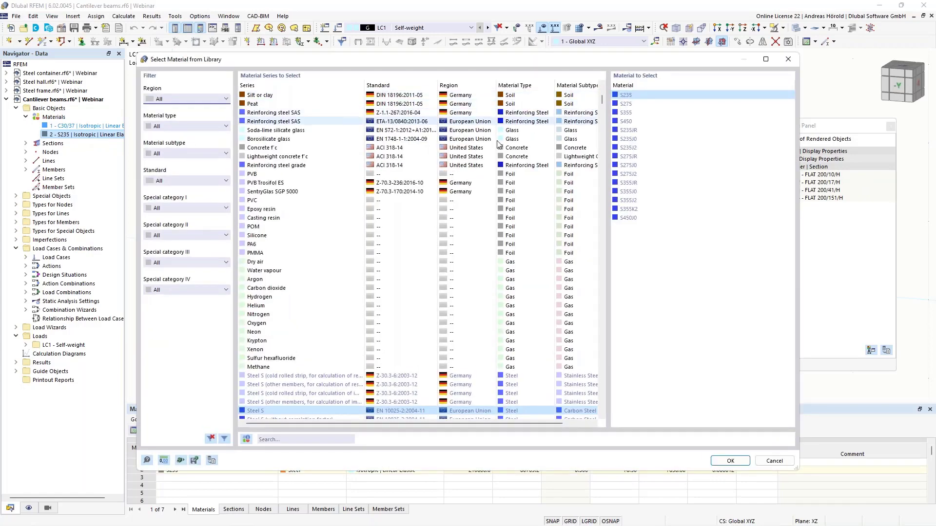
pyautogui.click(195, 99)
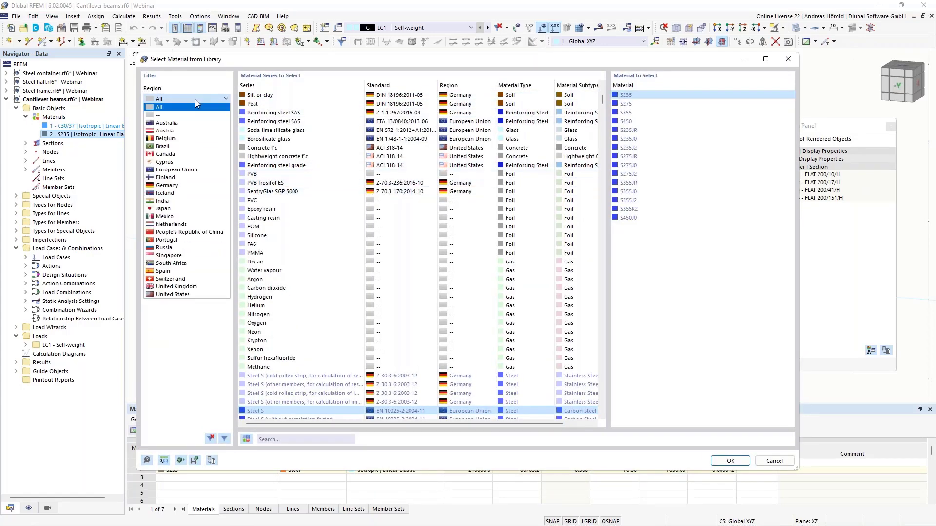
pyautogui.click(176, 169)
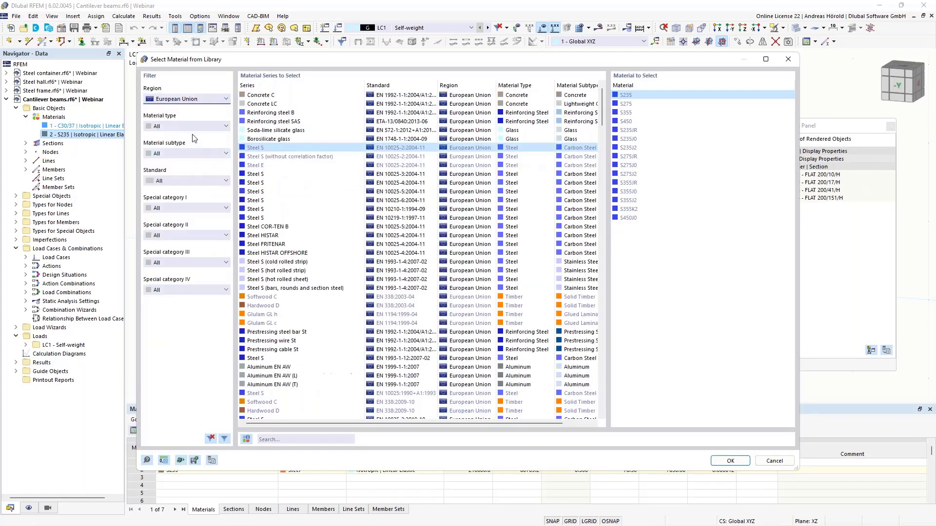
pyautogui.click(193, 128)
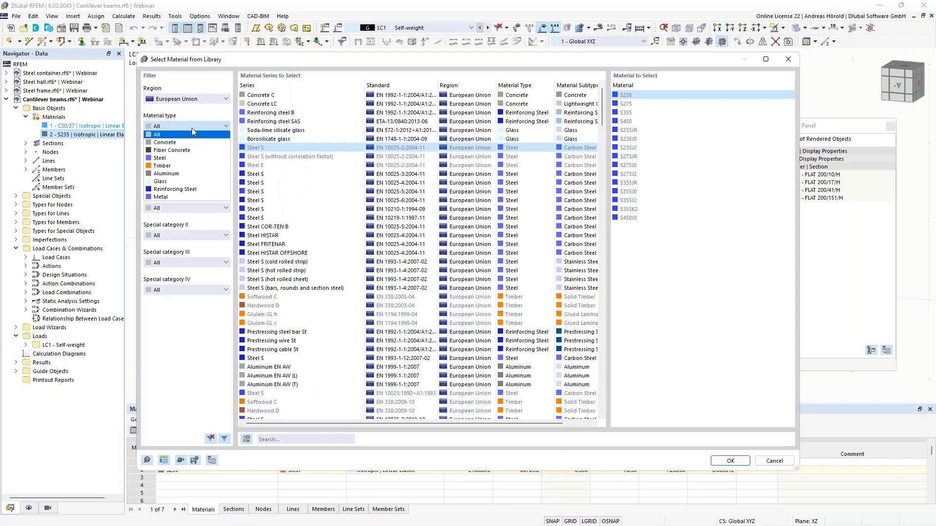
pyautogui.click(190, 163)
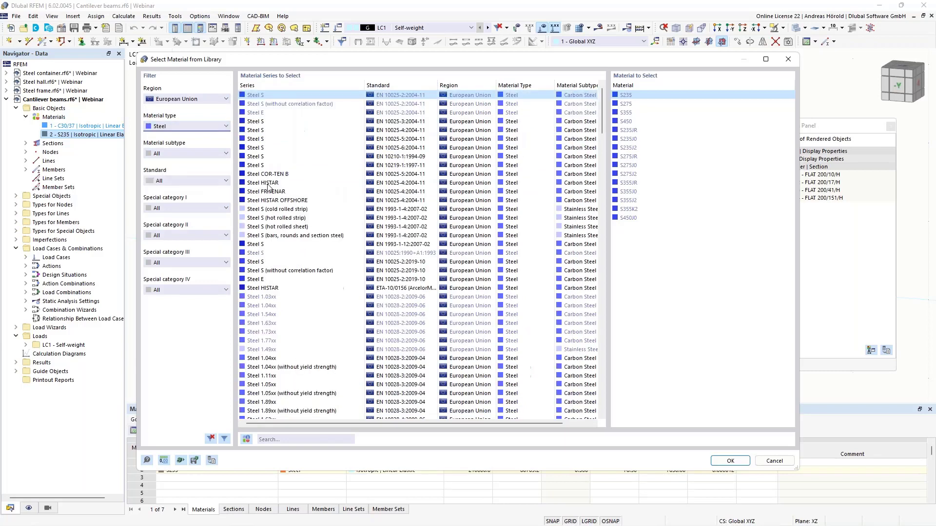
pyautogui.click(270, 245)
pyautogui.click(271, 262)
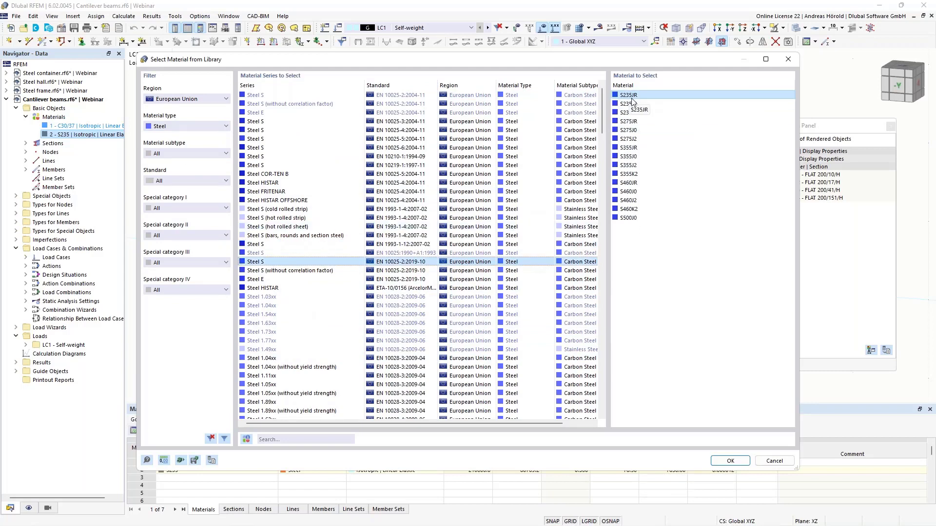
pyautogui.click(738, 460)
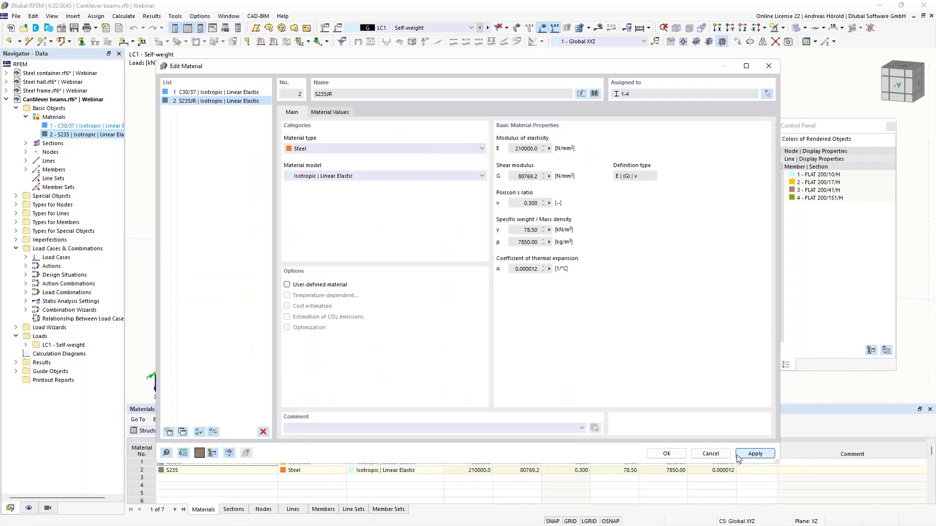
# Step: Review the yield and ultimate strengths of S235JR across its thickness ranges
pyautogui.click(322, 113)
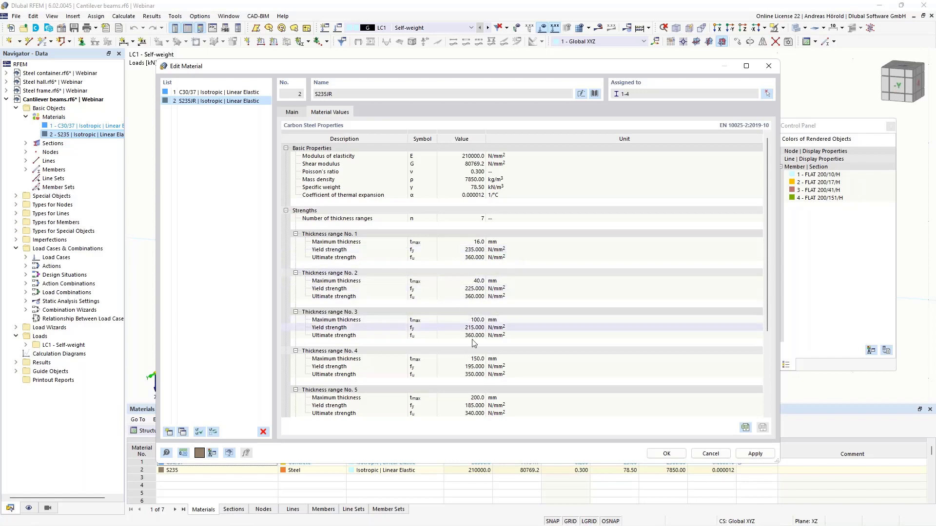
pyautogui.scroll(-5, 473, 354)
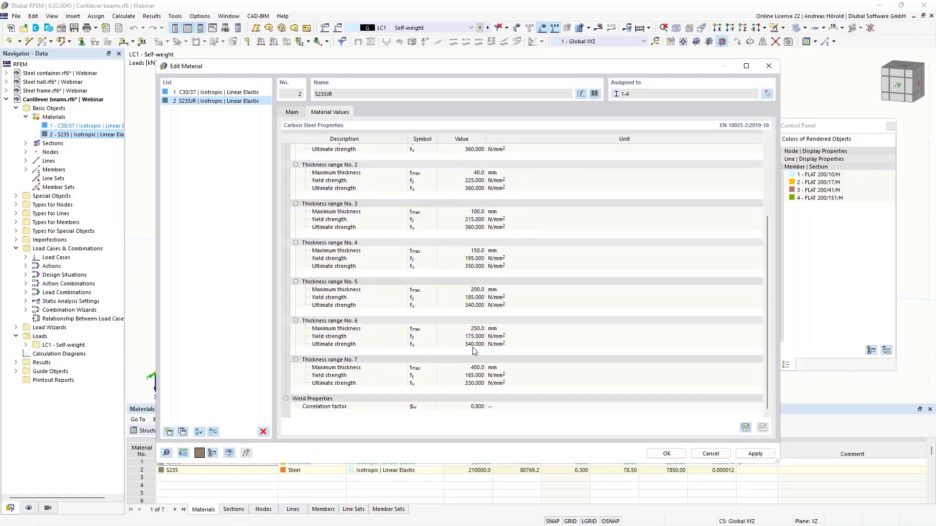
pyautogui.scroll(2, 475, 351)
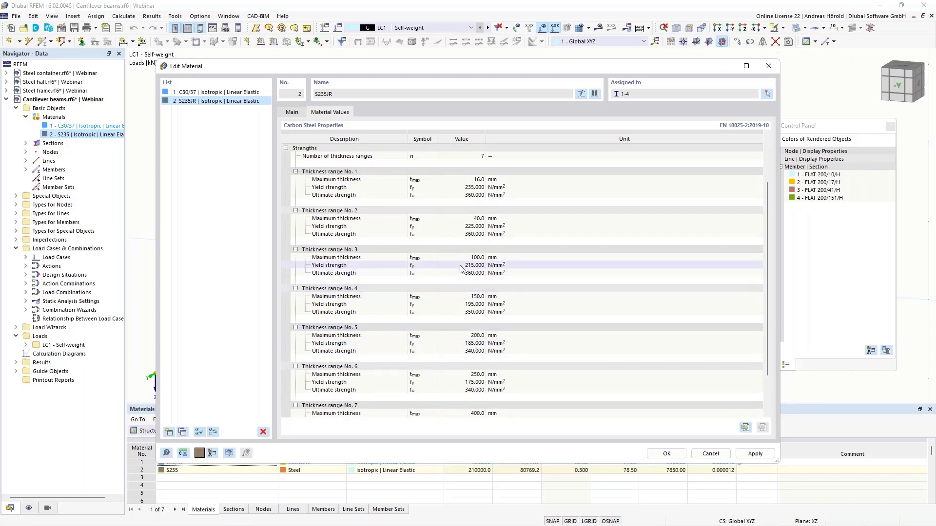
pyautogui.scroll(3, 462, 269)
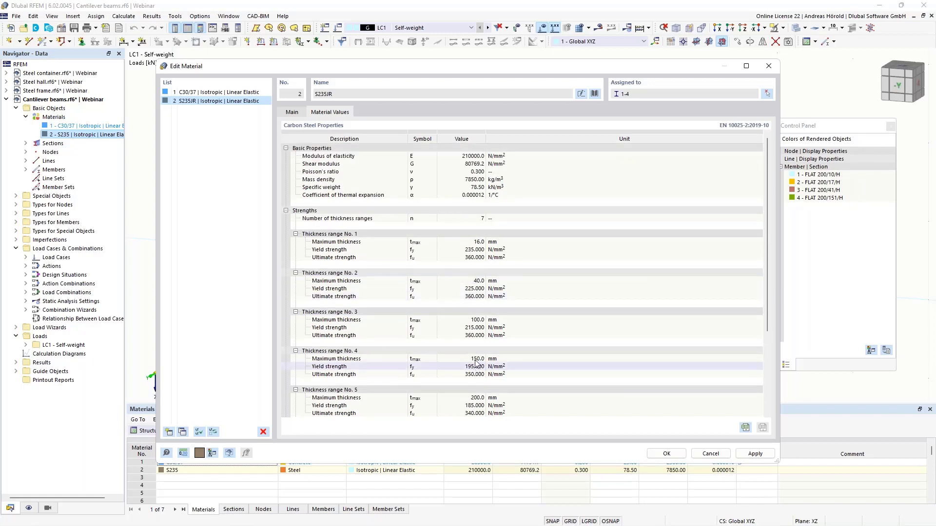
# Step: Make S235JR a user-defined material, look through its editable strength values and stiffness modification, and accept the material
pyautogui.click(291, 112)
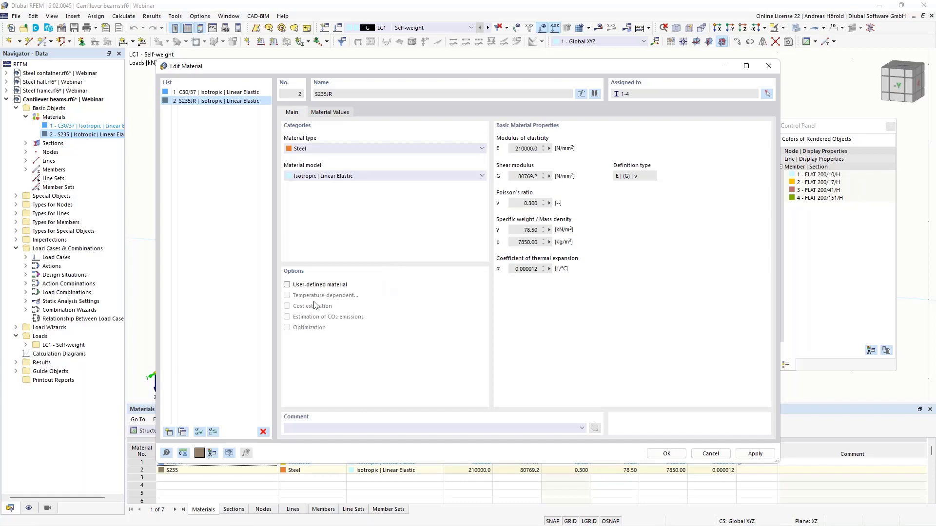
pyautogui.click(287, 285)
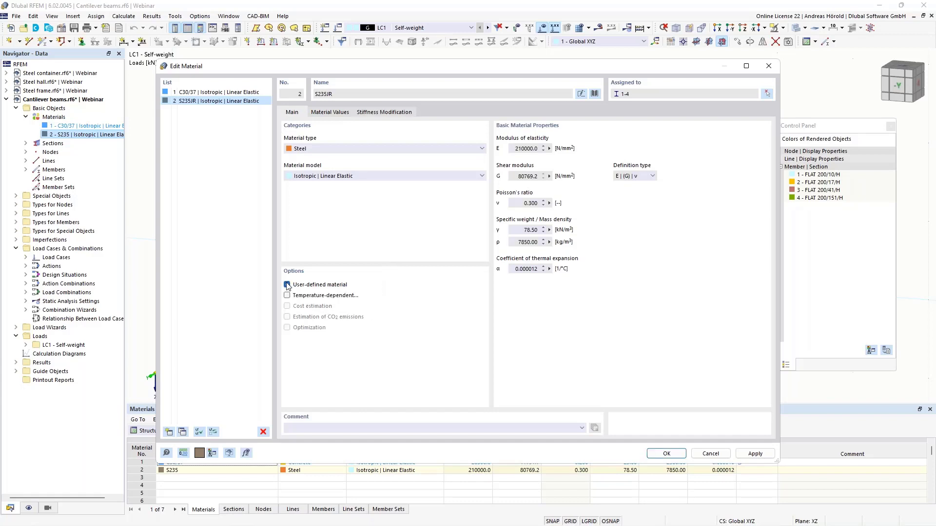
pyautogui.click(331, 113)
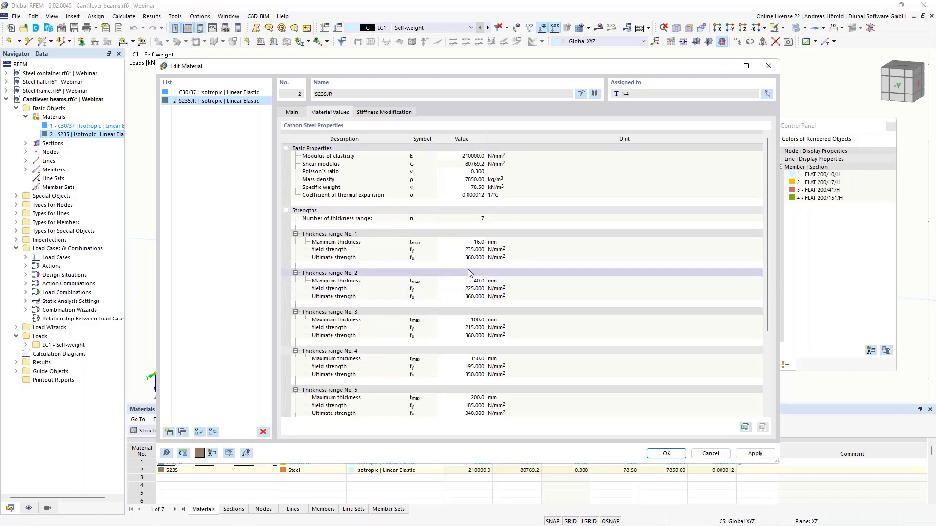
pyautogui.click(463, 250)
pyautogui.click(469, 243)
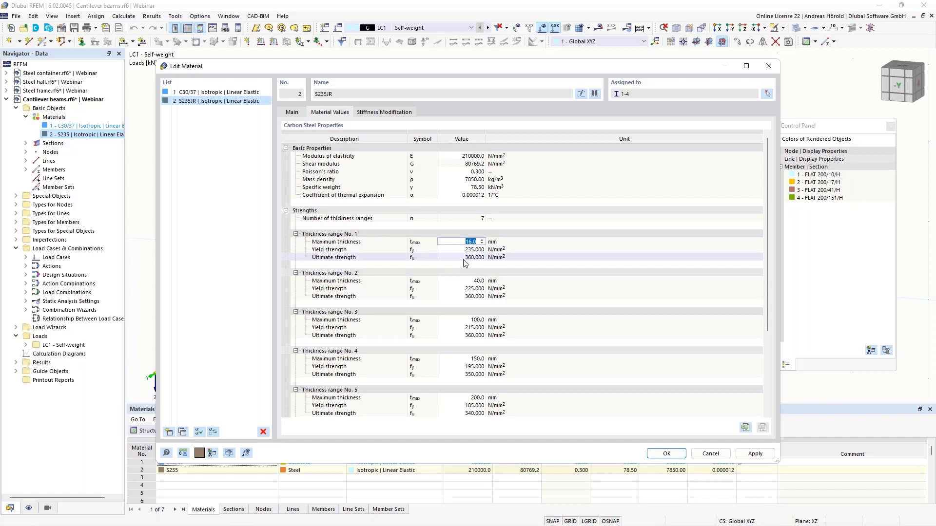
pyautogui.click(466, 289)
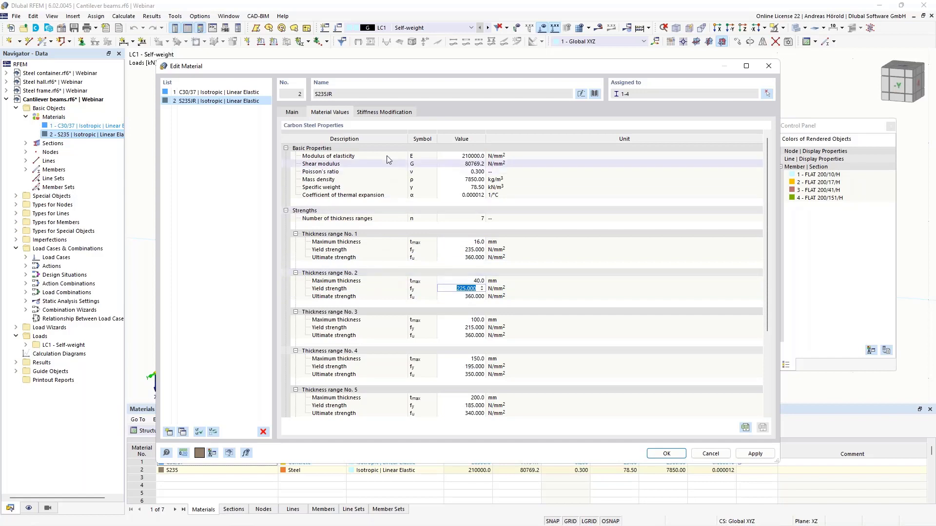
pyautogui.click(379, 112)
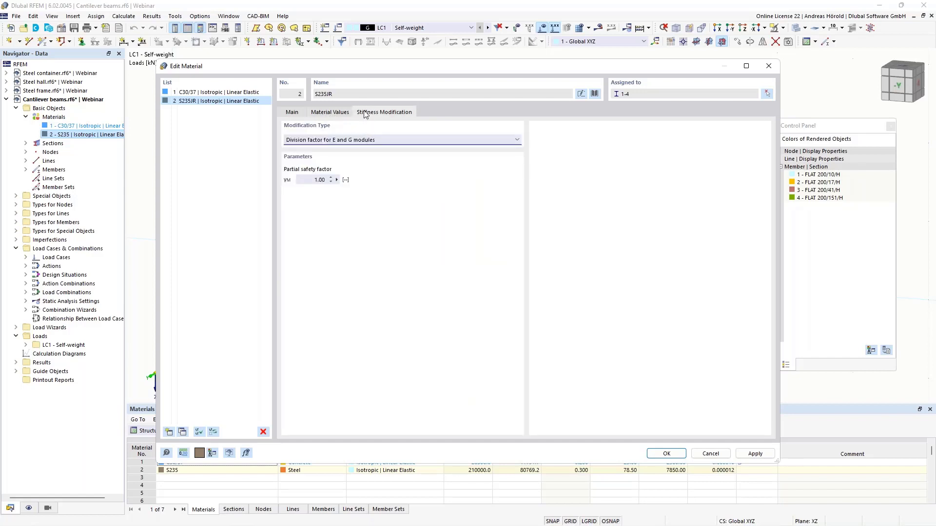
pyautogui.click(292, 113)
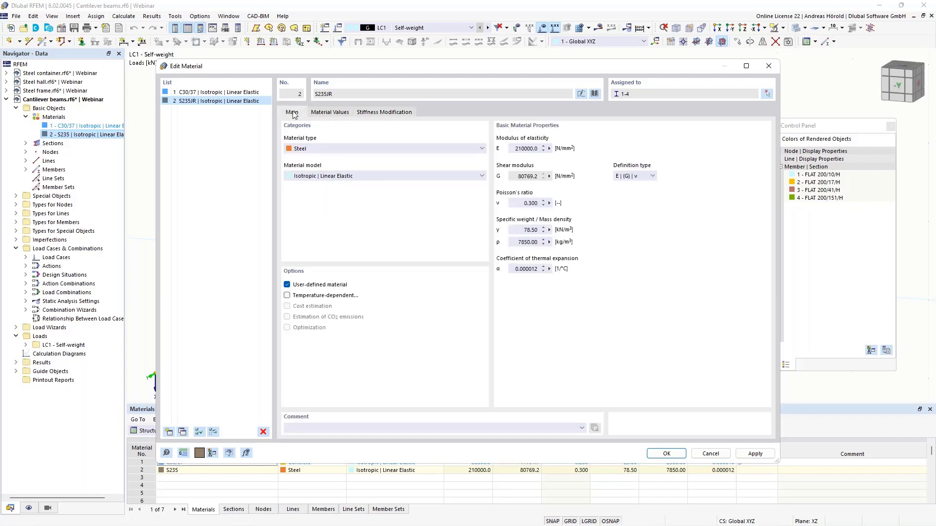
pyautogui.click(666, 455)
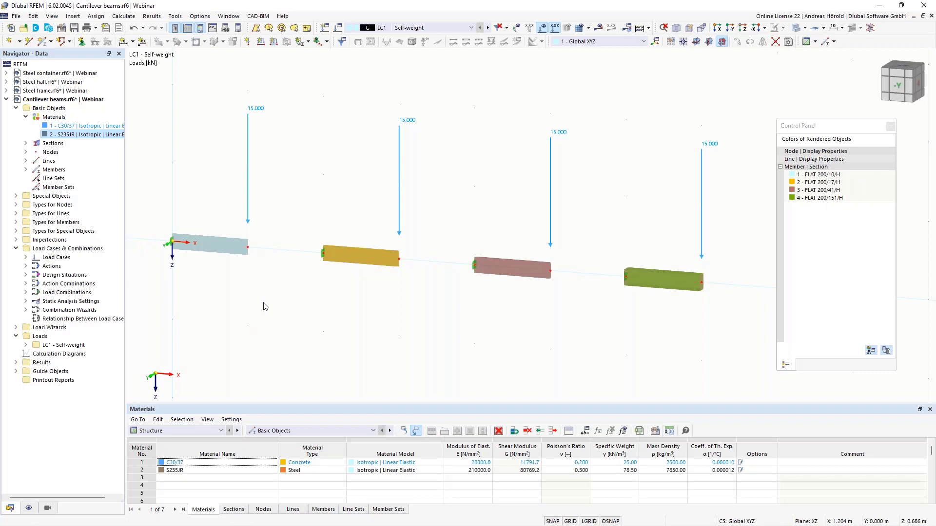
# Step: Activate the Stress-Strain Analysis add-on in the Cantilever beams model's base data
pyautogui.click(62, 28)
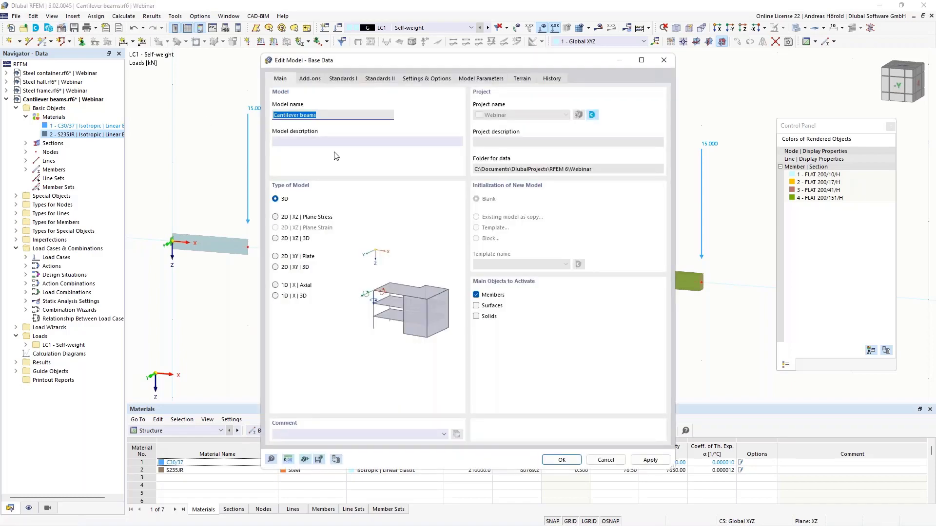
pyautogui.click(309, 79)
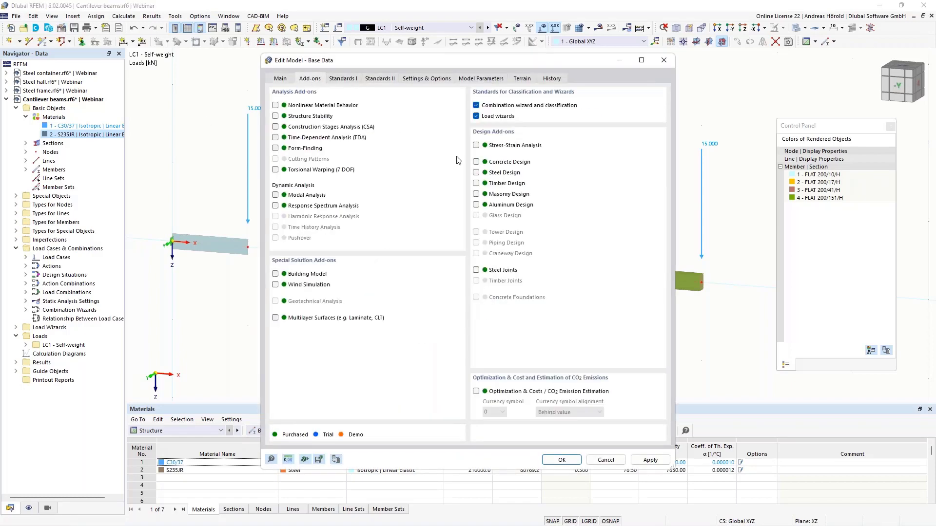
pyautogui.click(476, 146)
pyautogui.click(561, 460)
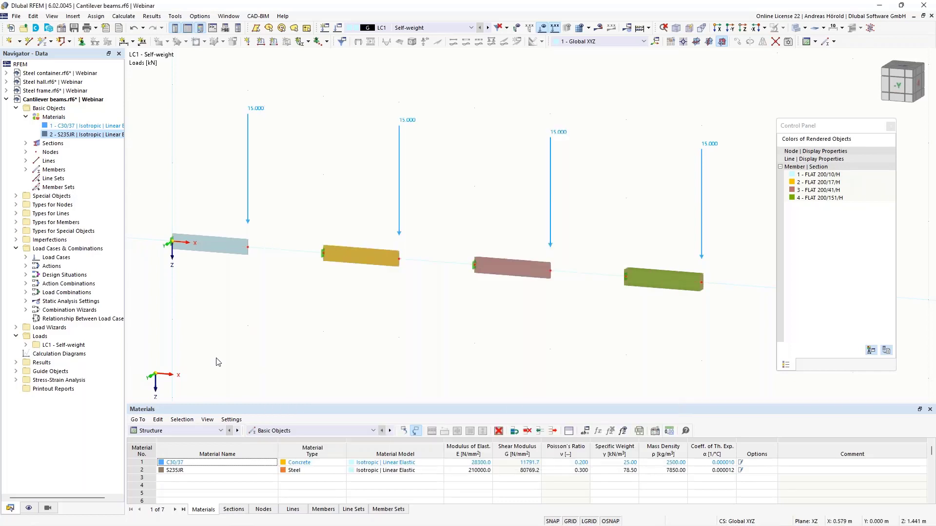
# Step: Deactivate Stress-Strain Analysis for design situations DS2 to DS4, keep it active for DS1, and accept the load cases and combinations settings
pyautogui.click(26, 275)
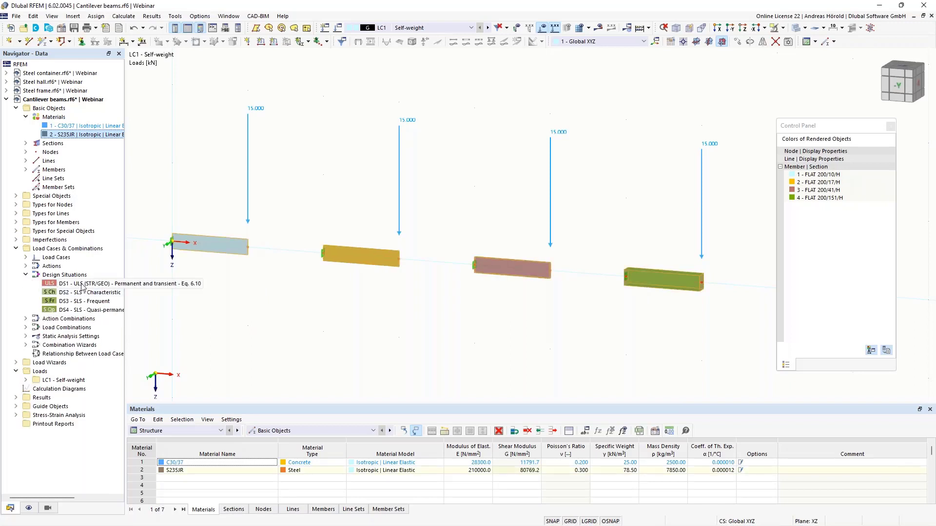
pyautogui.doubleClick(82, 285)
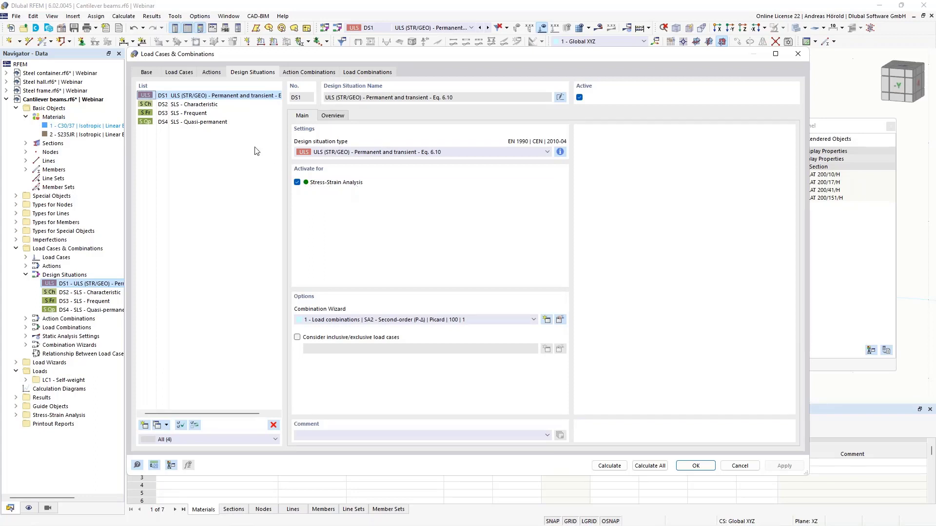
pyautogui.click(195, 104)
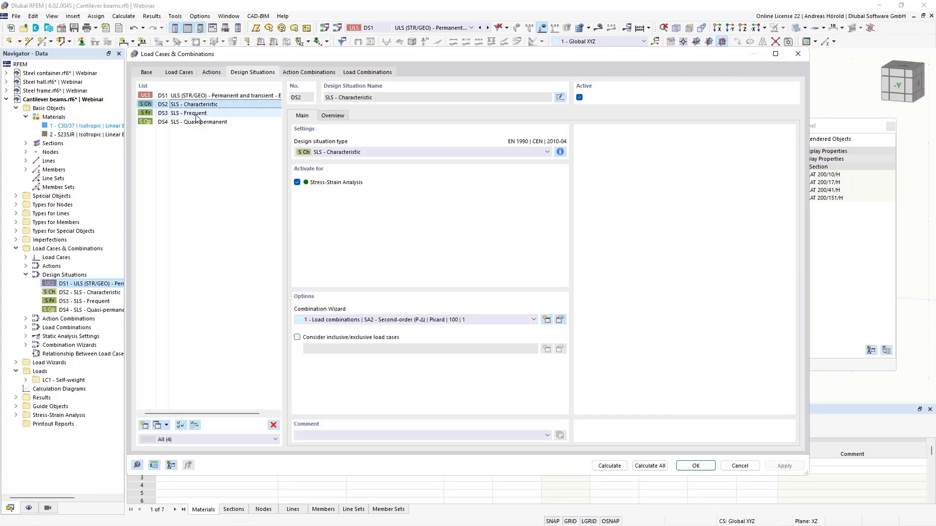
pyautogui.keyDown('shift'); pyautogui.click(198, 122); pyautogui.keyUp('shift')
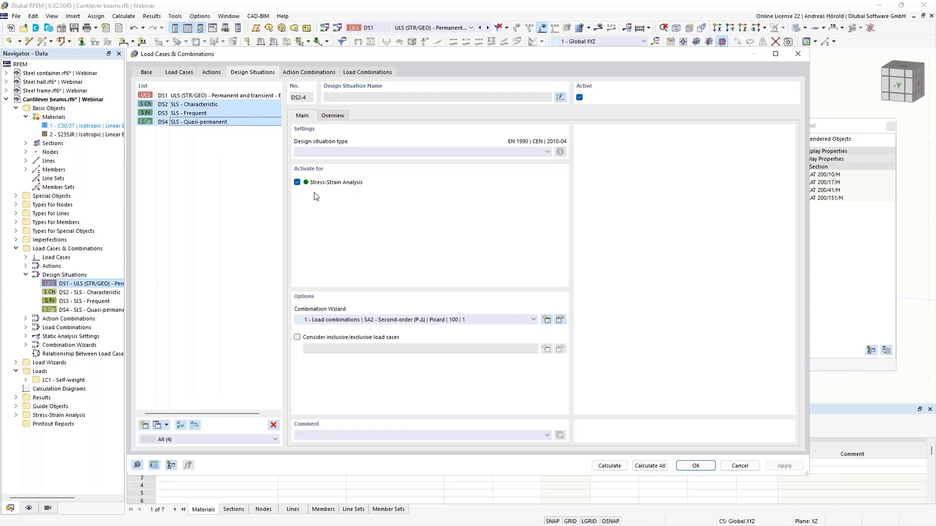
pyautogui.click(298, 183)
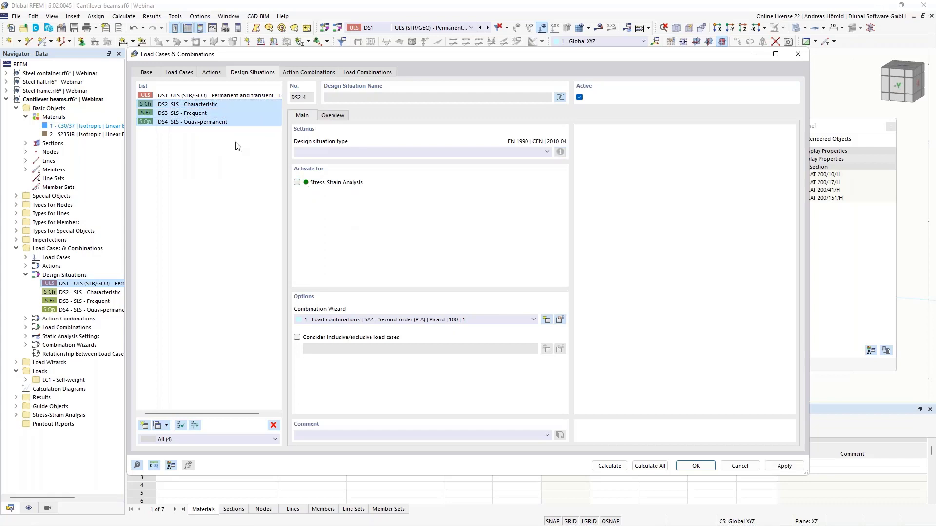
pyautogui.click(220, 97)
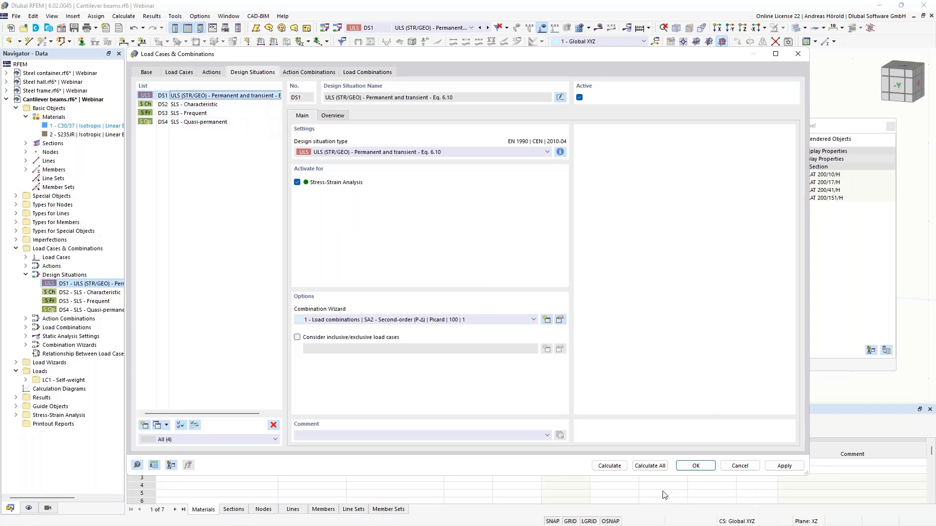
pyautogui.click(689, 467)
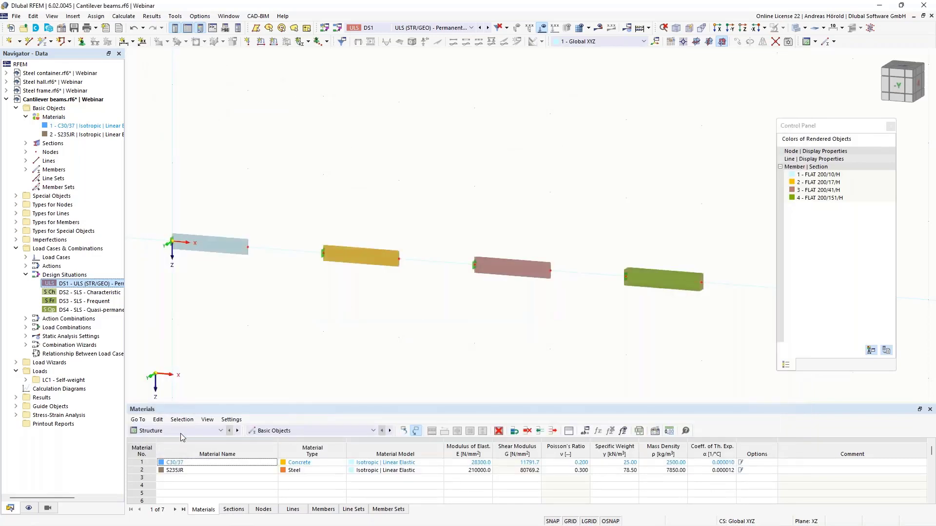
# Step: Enlarge the table area, display the Stress-Strain Analysis tables, and calculate the stress-strain results
pyautogui.moveTo(205, 403); pyautogui.dragTo(201, 303)
pyautogui.click(185, 329)
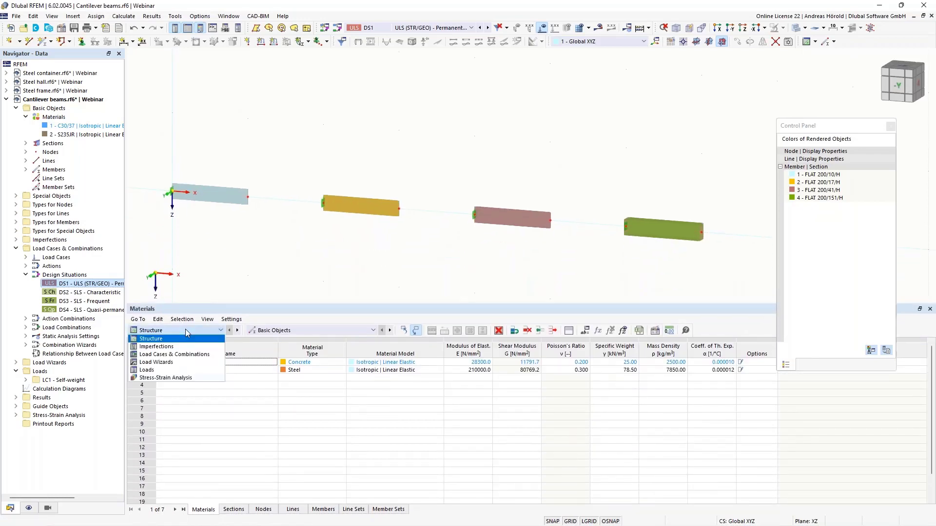
pyautogui.click(196, 378)
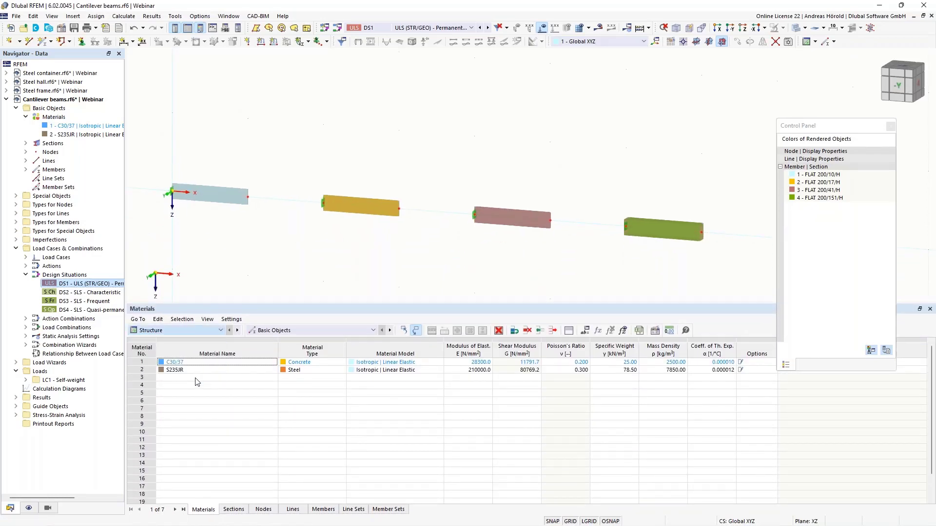
pyautogui.click(428, 331)
pyautogui.click(509, 310)
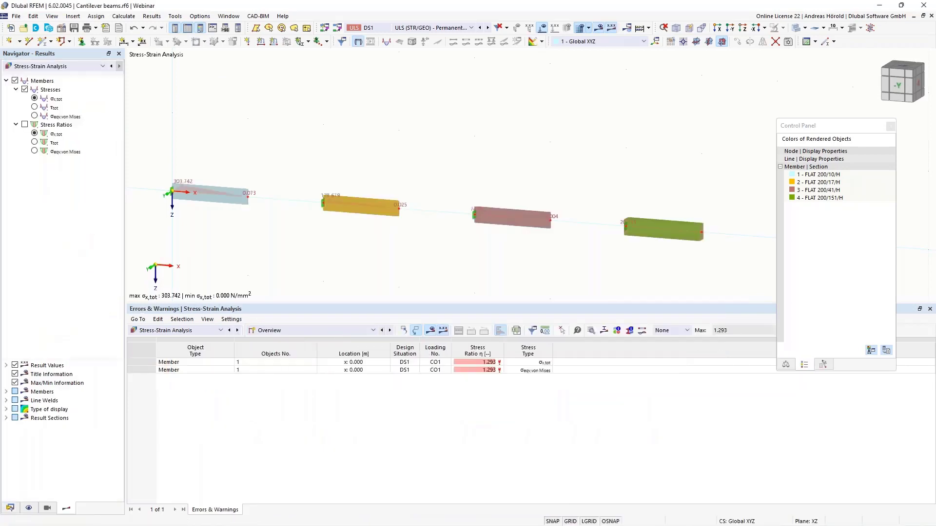
# Step: Display the stresses on members listed by member and enlarge the result table to compare the limits of all four beams
pyautogui.click(293, 331)
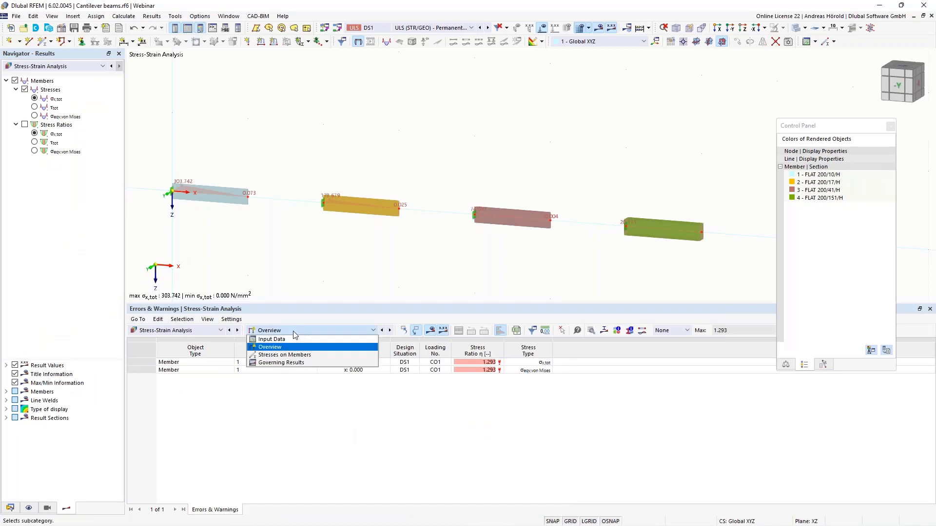
pyautogui.click(309, 356)
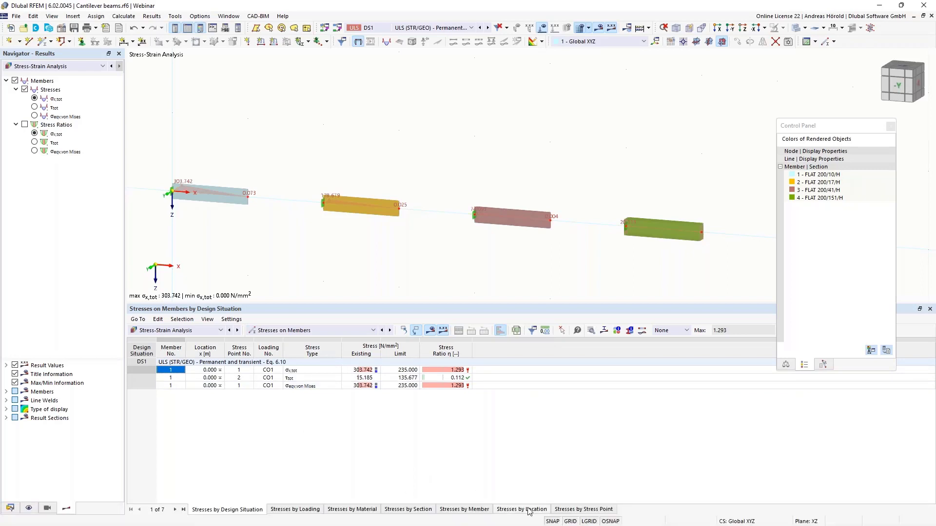
pyautogui.click(459, 510)
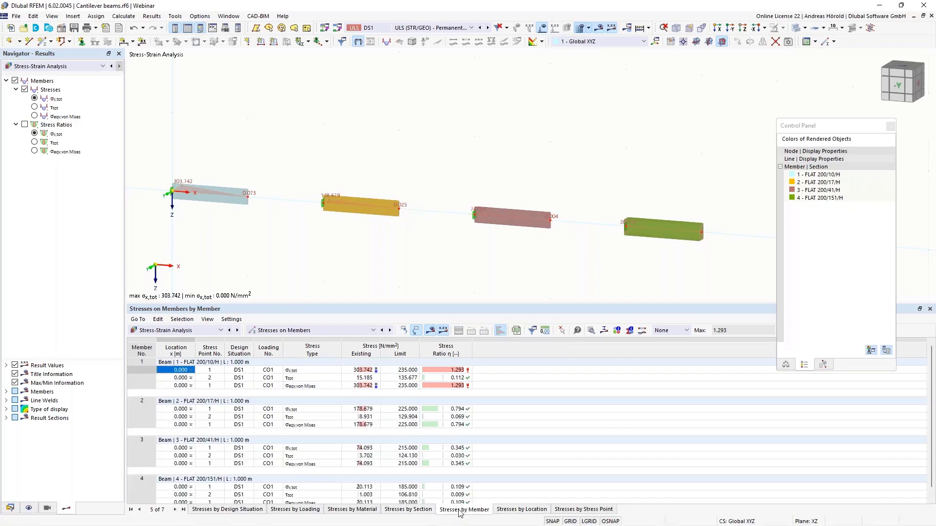
pyautogui.moveTo(409, 304); pyautogui.dragTo(402, 220)
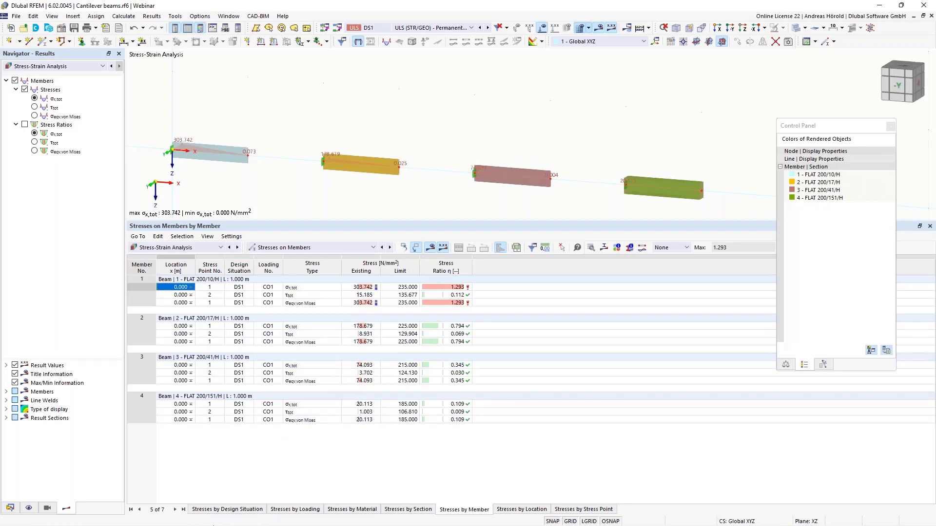
# Step: Switch to the browser, open the Webinars page of the Dlubal website, and change the site language to English
pyautogui.click(196, 519)
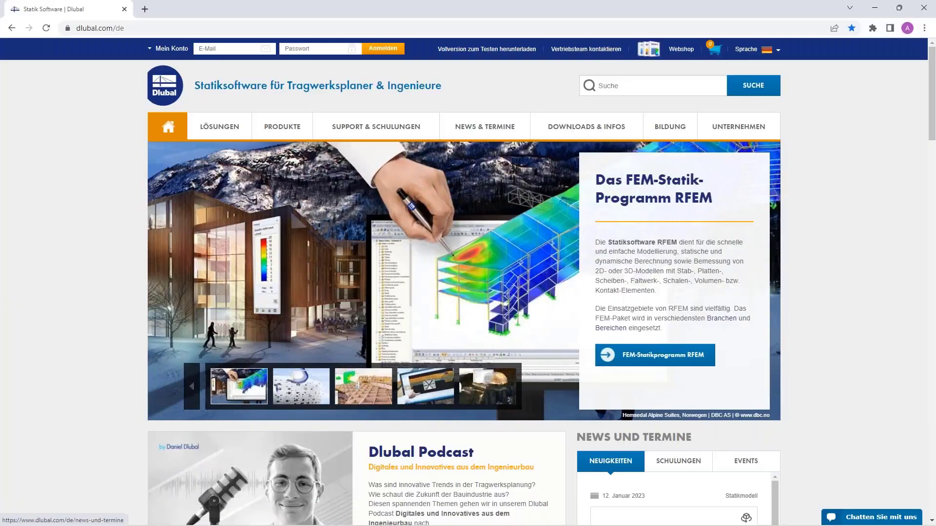
pyautogui.moveTo(471, 154)
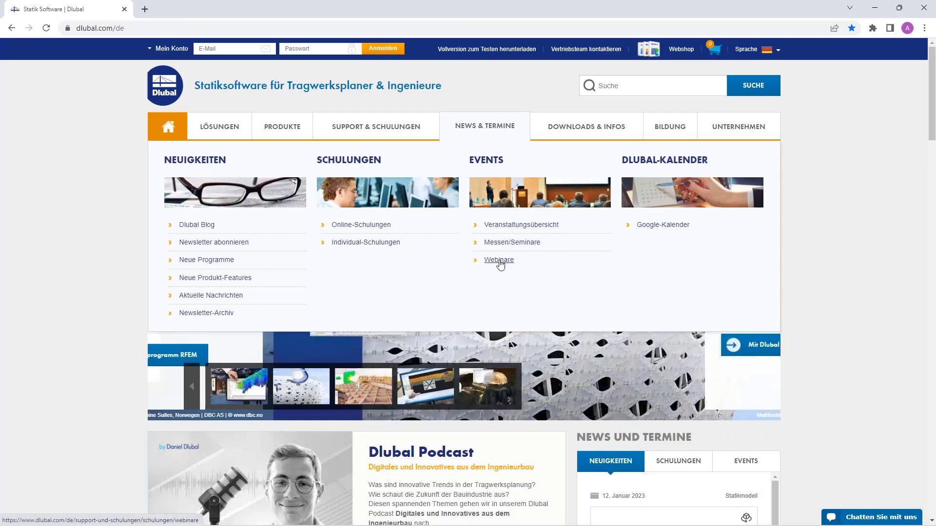
pyautogui.click(499, 261)
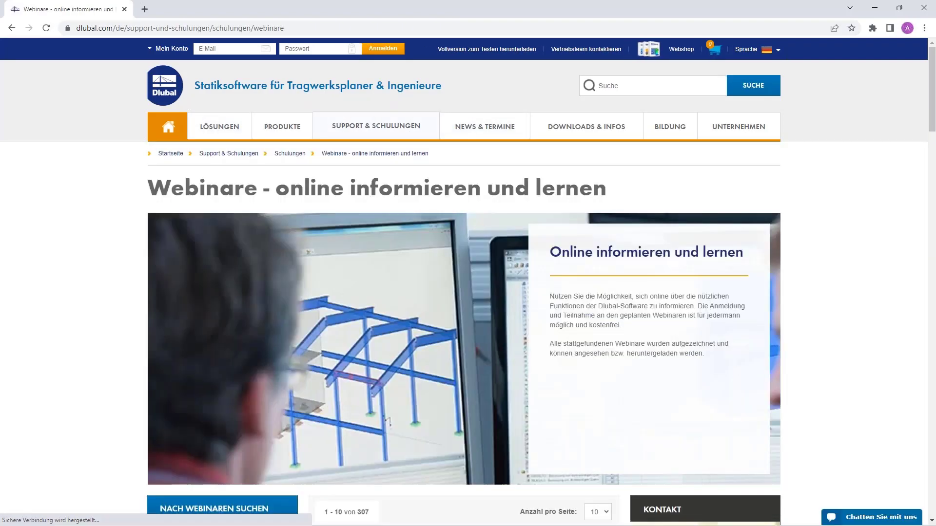
pyautogui.moveTo(777, 55)
pyautogui.click(736, 86)
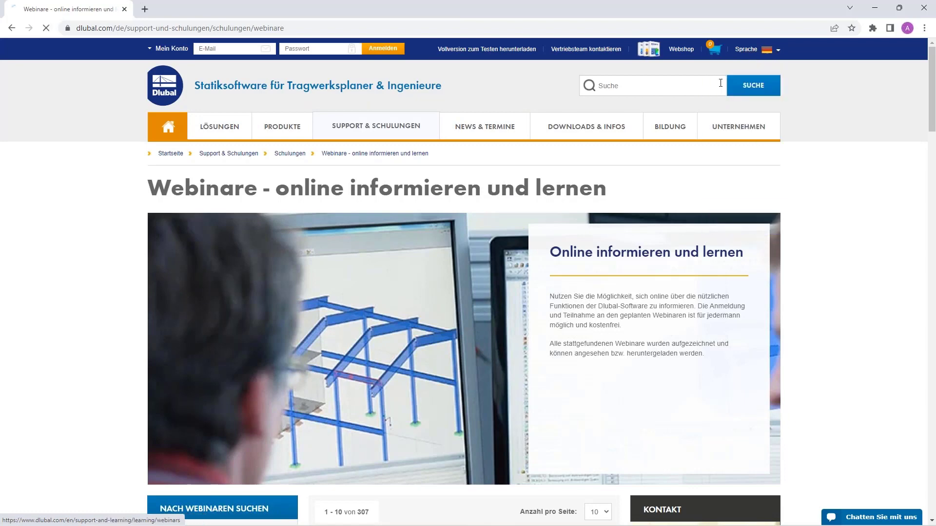
pyautogui.moveTo(486, 126)
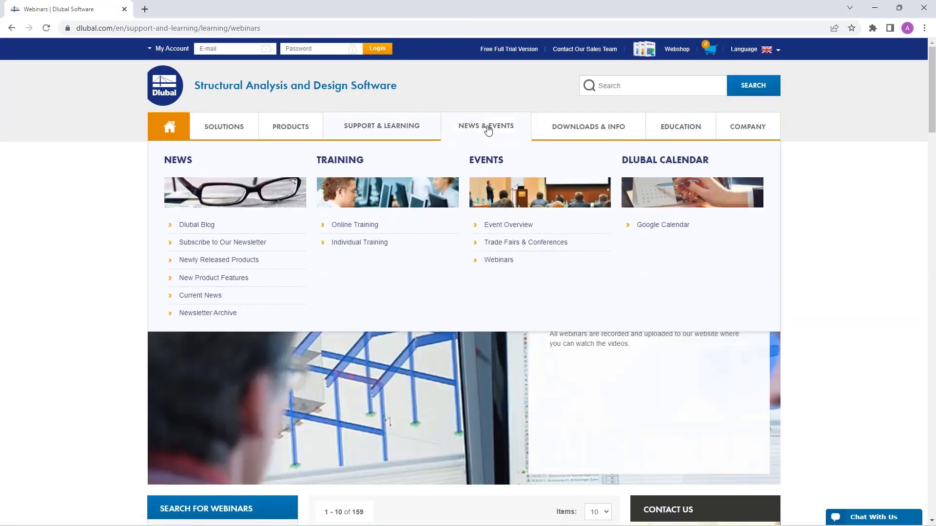
pyautogui.click(498, 262)
# Step: Open the webinar "Most Frequently Asked Questions Answered by Dlubal Support Team | January 2023" from the webinar list
pyautogui.scroll(-2, 505, 226)
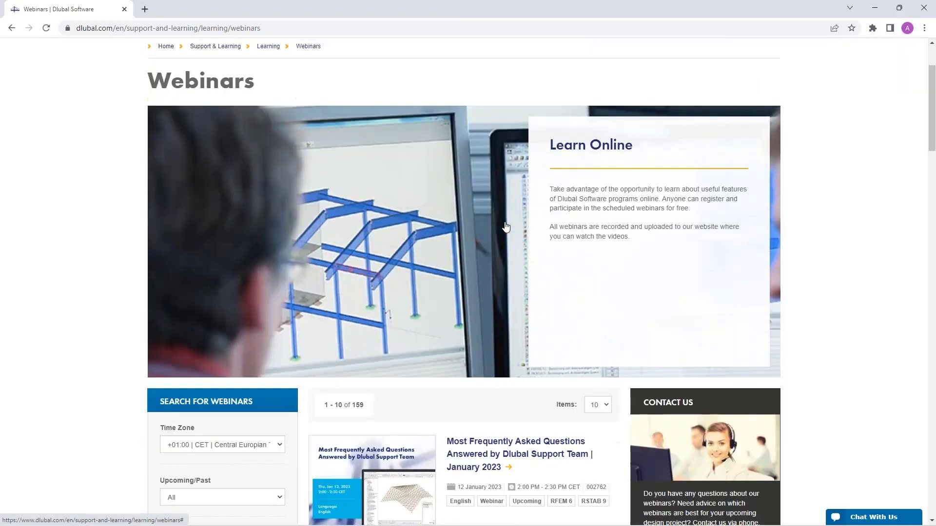
pyautogui.scroll(-8, 506, 226)
pyautogui.scroll(1, 506, 227)
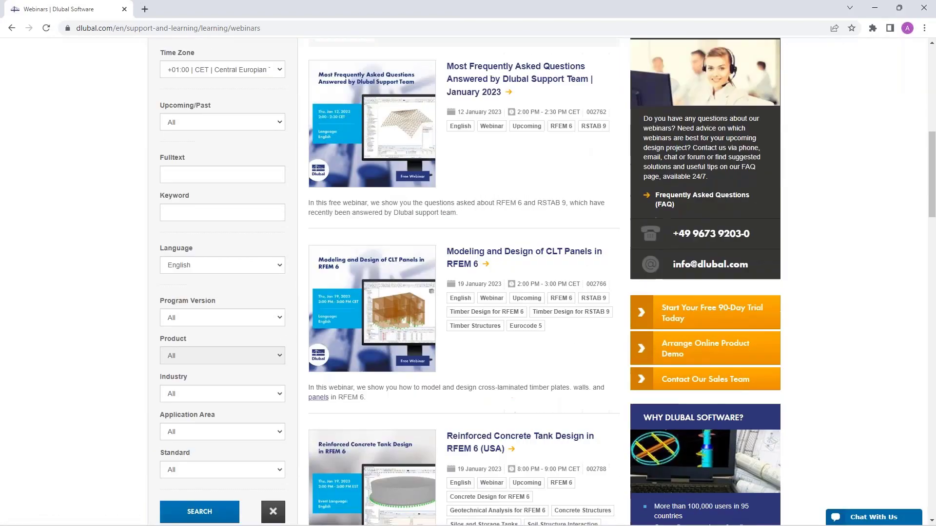
pyautogui.scroll(1, 475, 152)
pyautogui.click(478, 137)
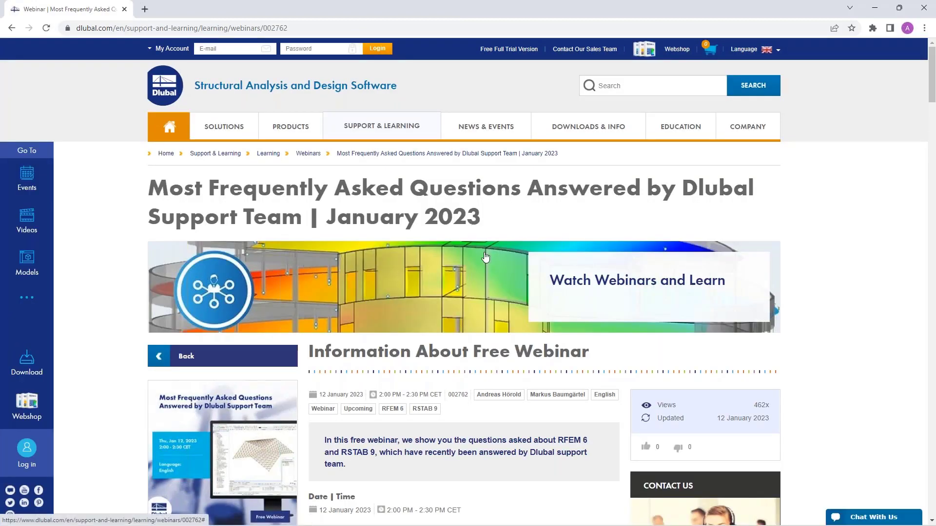
# Step: Look through the webinar page, including its time schedule and the Models to Download section
pyautogui.scroll(-7, 485, 257)
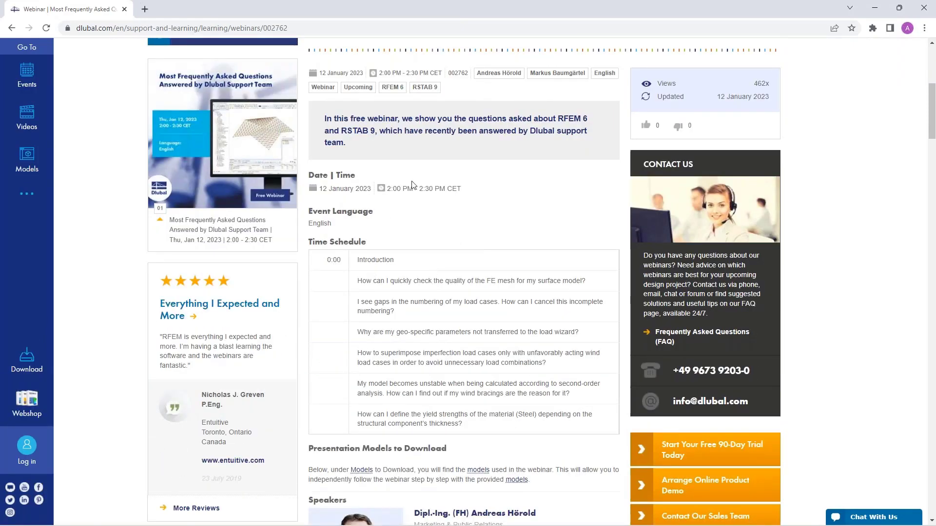
pyautogui.scroll(-1, 363, 193)
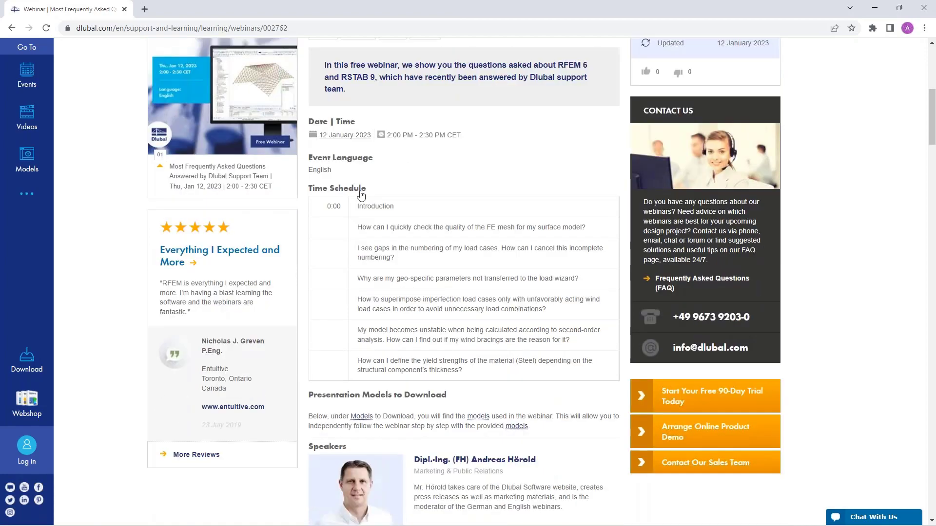
pyautogui.scroll(-10, 362, 193)
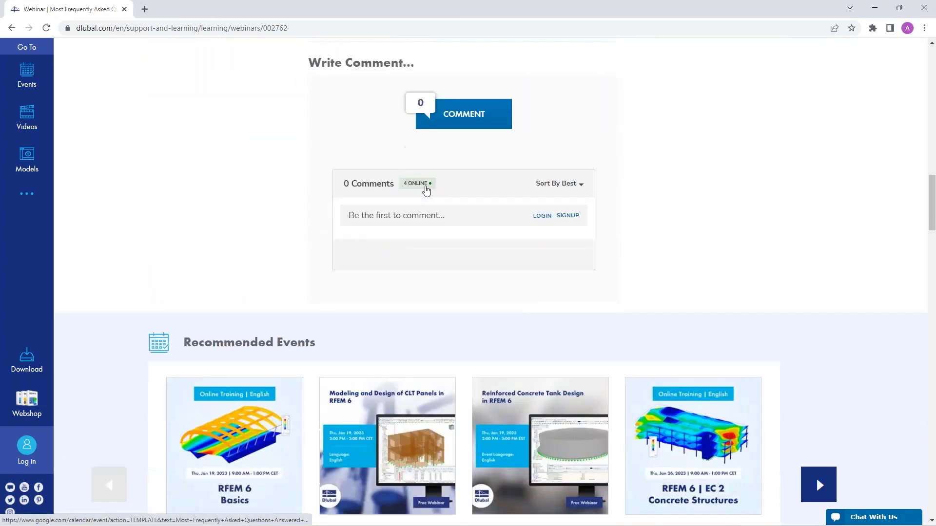
pyautogui.scroll(-15, 426, 190)
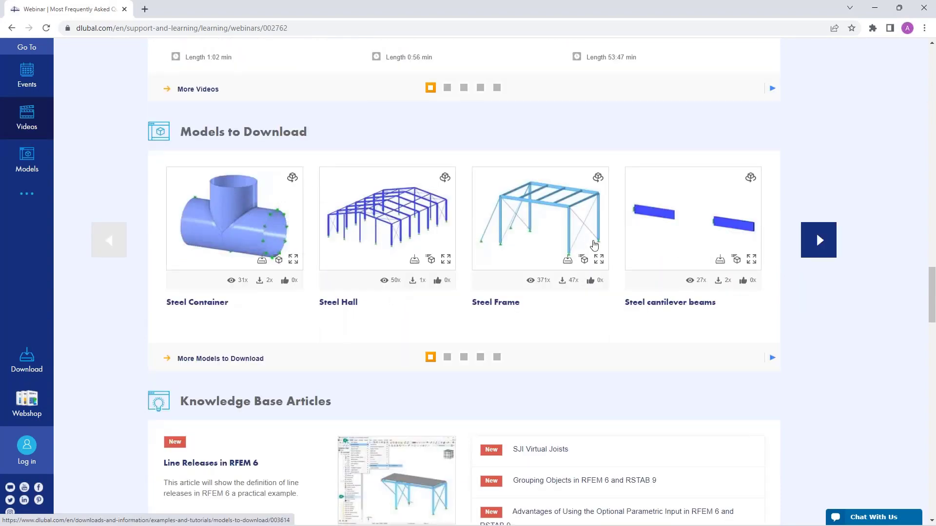
pyautogui.scroll(2, 415, 272)
pyautogui.scroll(20, 413, 271)
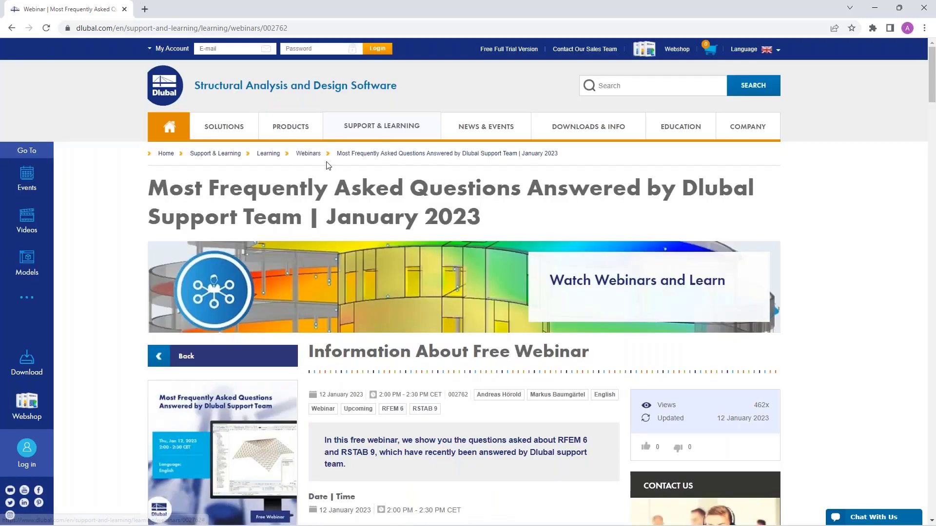
# Step: Return to the Webinars overview and look through the upcoming webinars scheduled for January and February 2023
pyautogui.click(308, 154)
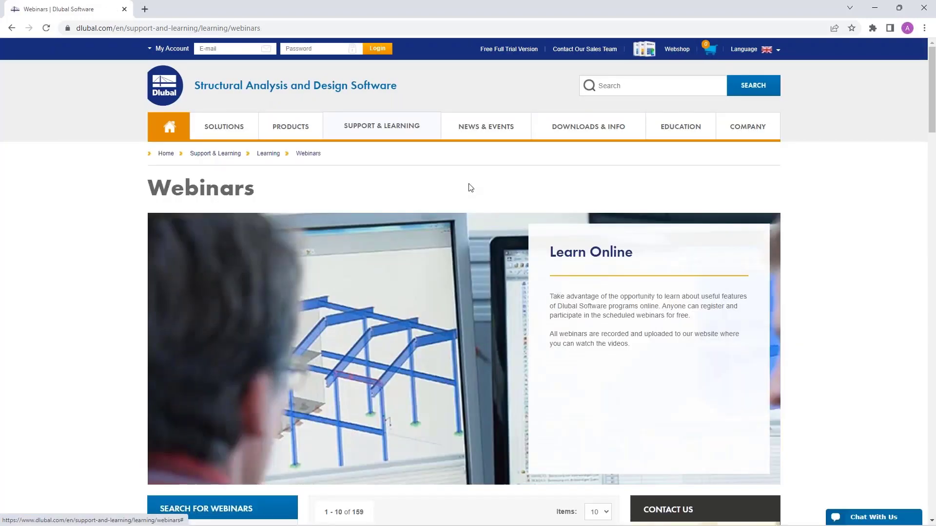
pyautogui.moveTo(482, 129)
pyautogui.click(486, 260)
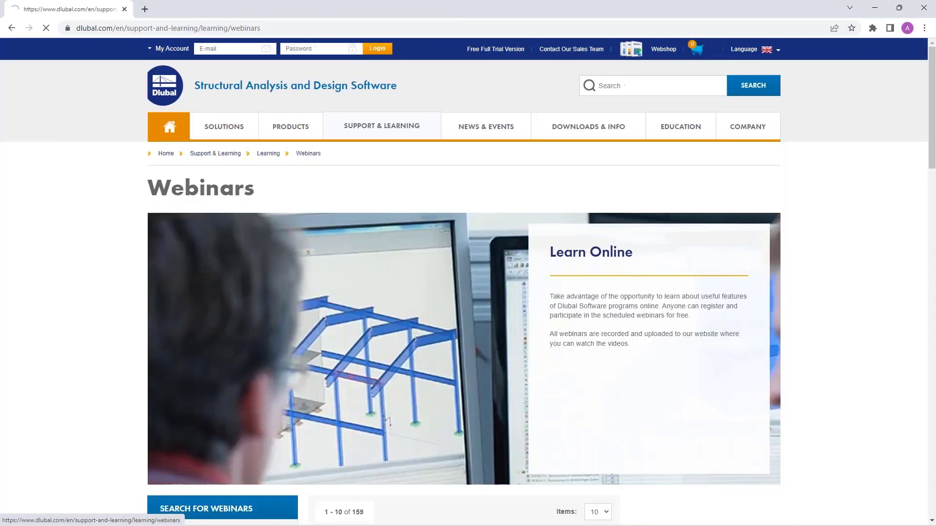
pyautogui.scroll(-12, 456, 182)
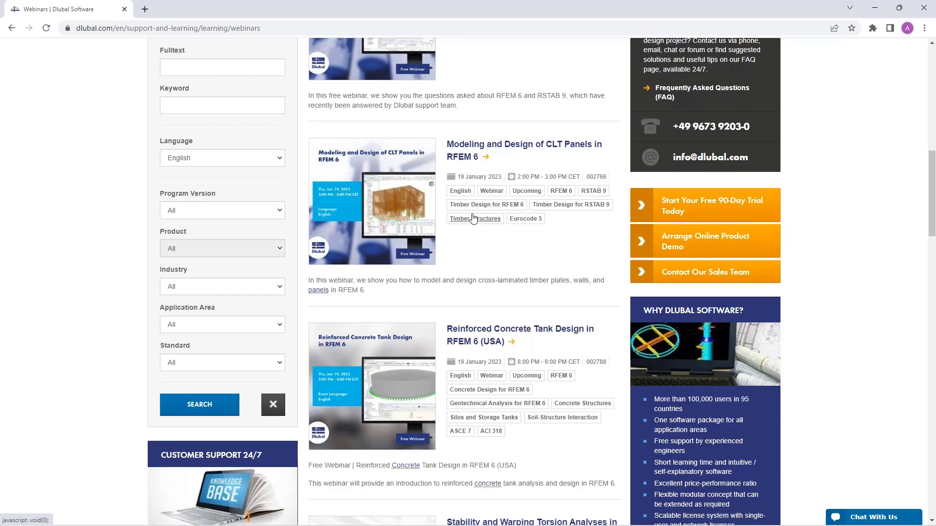
pyautogui.scroll(-1, 476, 218)
pyautogui.scroll(-2, 504, 202)
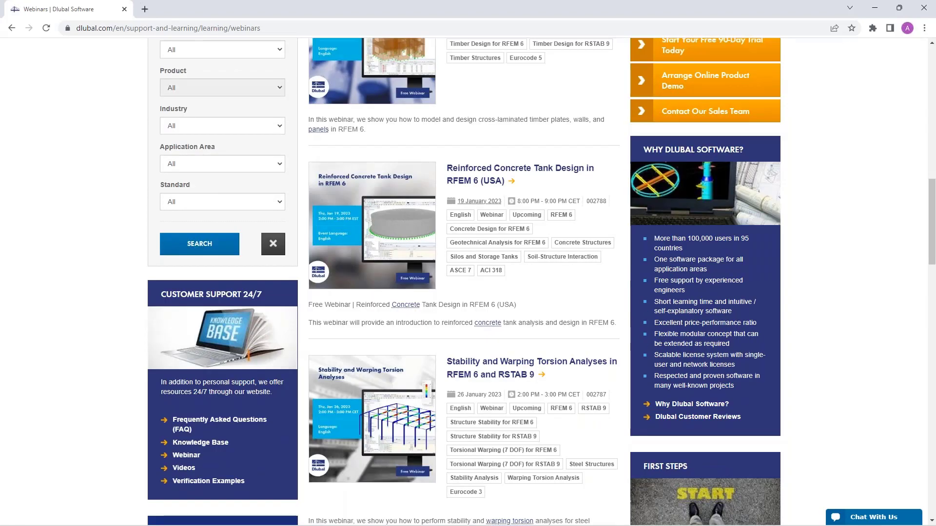
pyautogui.scroll(1, 505, 201)
pyautogui.scroll(-1, 619, 272)
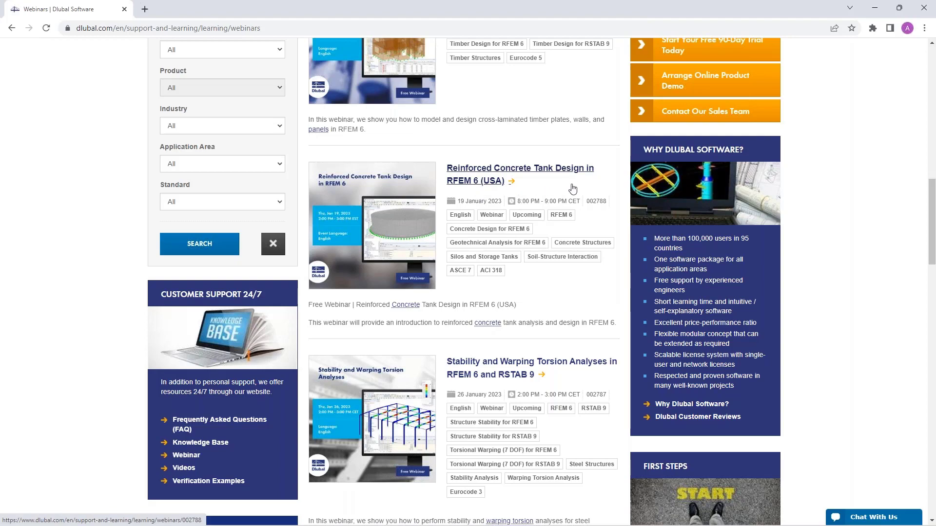
pyautogui.scroll(-2, 560, 187)
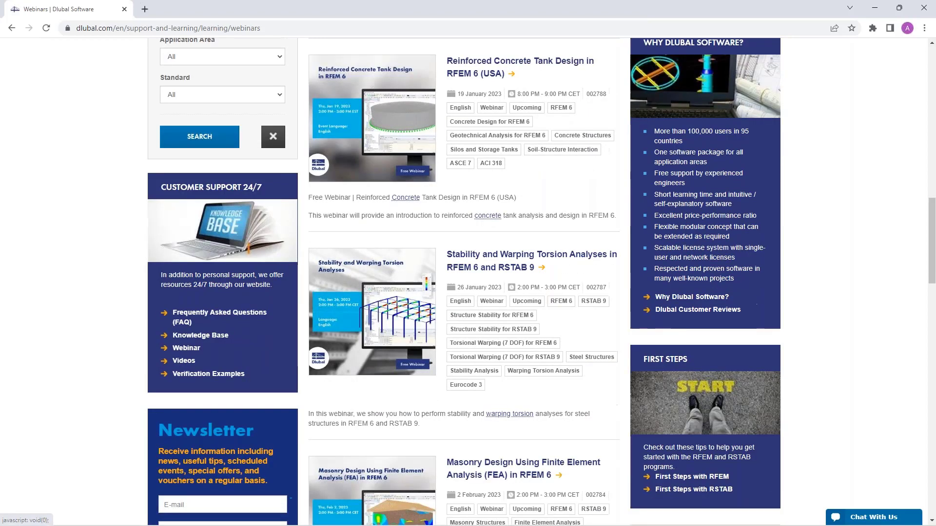
pyautogui.scroll(-1, 471, 210)
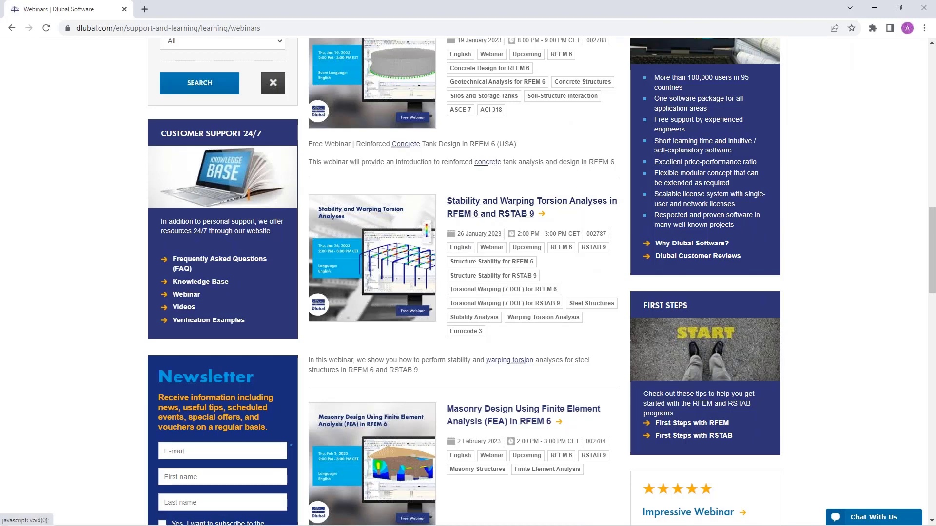
pyautogui.scroll(-2, 479, 306)
pyautogui.scroll(-2, 480, 307)
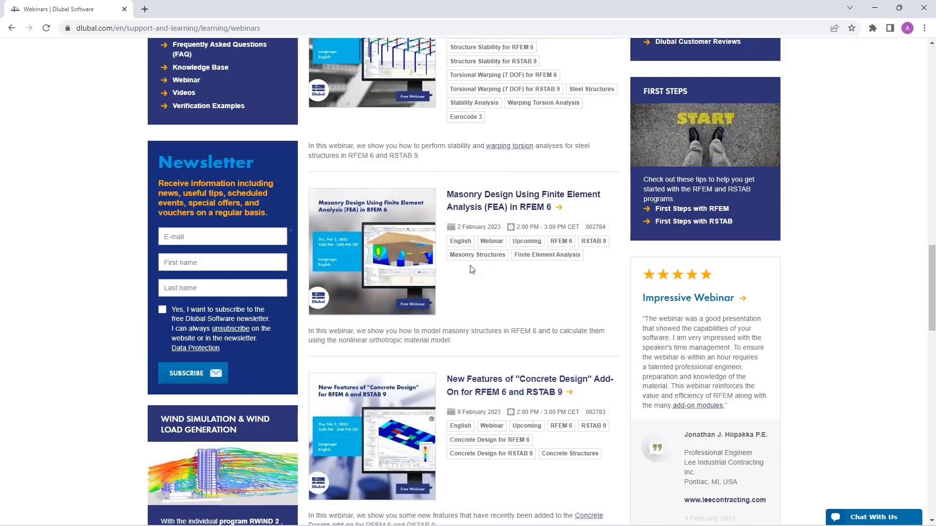
# Step: Examine the remaining entries in the webinar list, including the masonry and concrete design webinars, and return to the start of the Webinars page
pyautogui.scroll(-1, 477, 257)
pyautogui.scroll(-1, 477, 257)
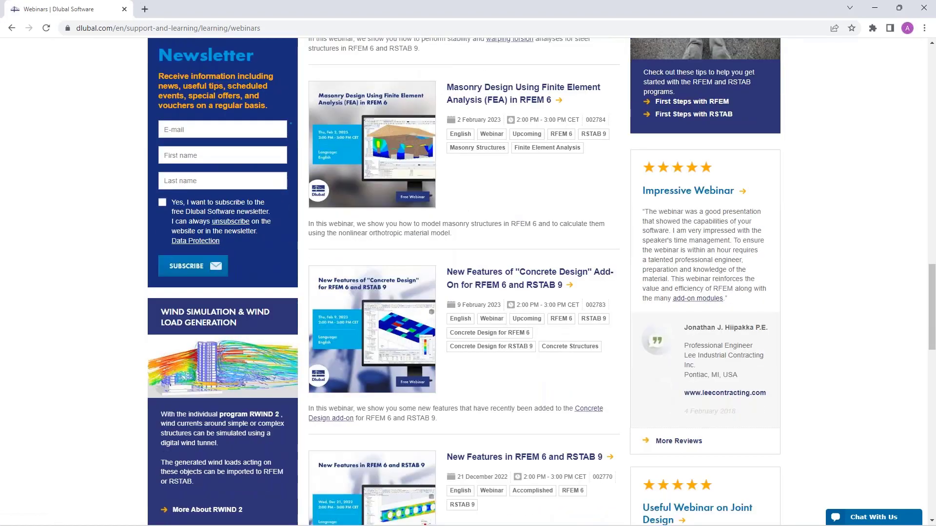
pyautogui.scroll(3, 477, 257)
pyautogui.scroll(8, 477, 257)
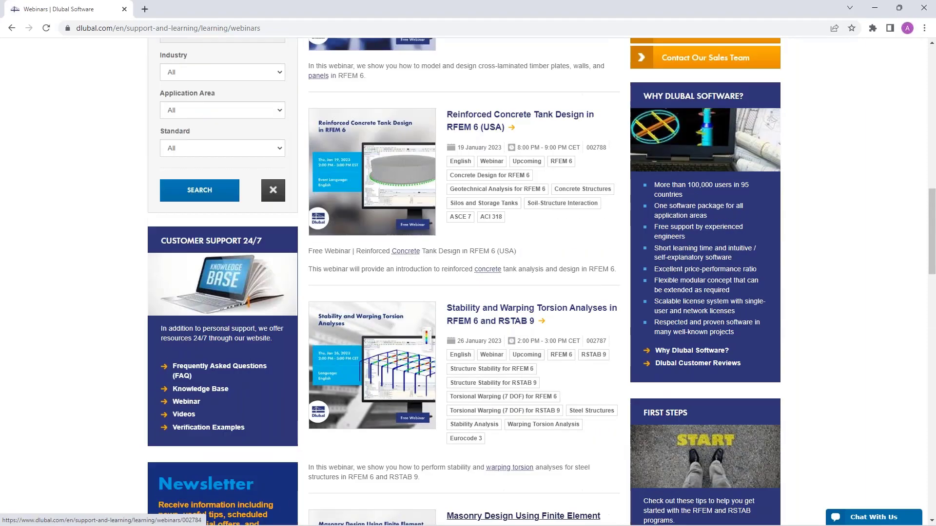
pyautogui.scroll(8, 477, 257)
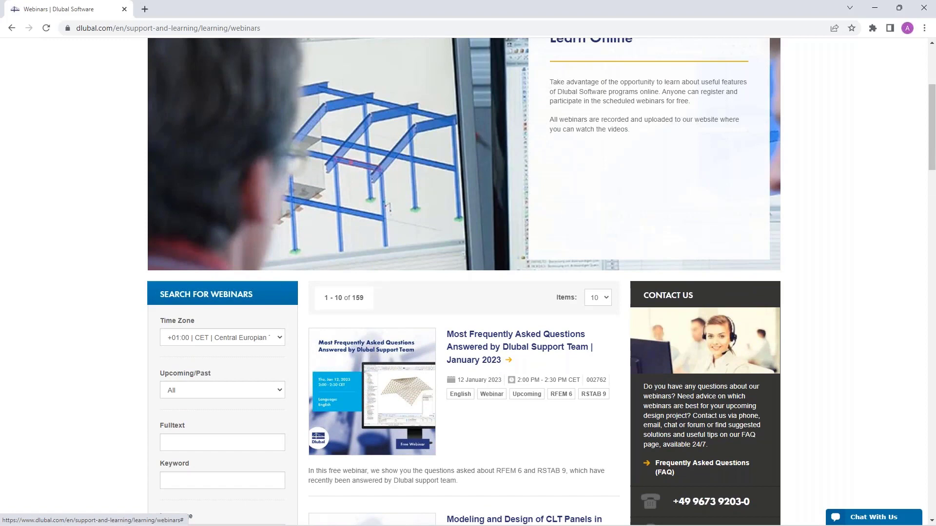
pyautogui.scroll(-3, 496, 327)
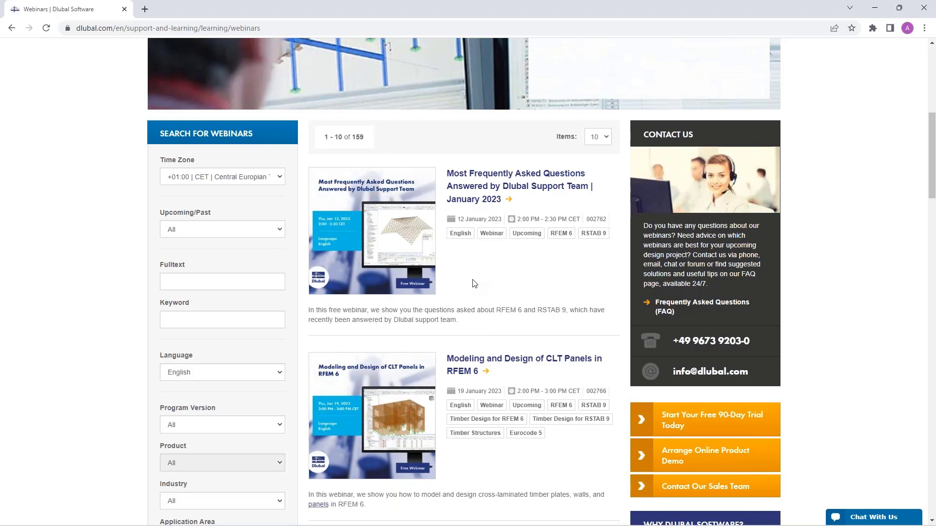
pyautogui.scroll(8, 474, 284)
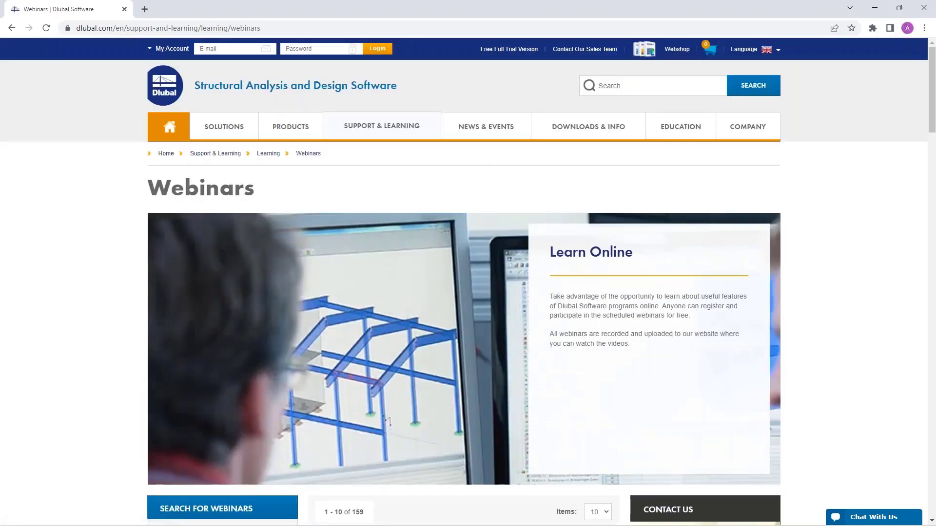
# Step: Open the Free Full Trial Version page and look over the RFEM 6, RSTAB 9, RSECTION 1 and RWIND 2 downloads
pyautogui.click(510, 51)
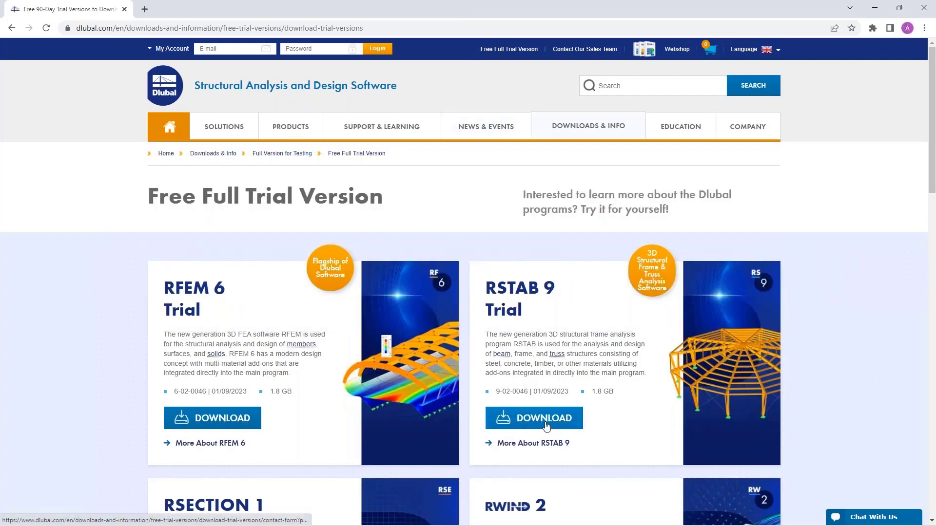
pyautogui.scroll(-3, 546, 425)
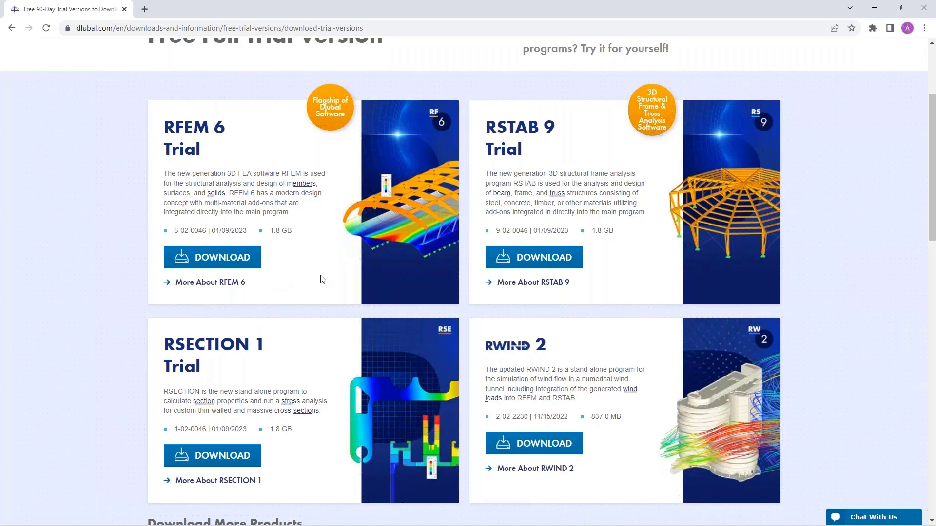
pyautogui.scroll(3, 321, 279)
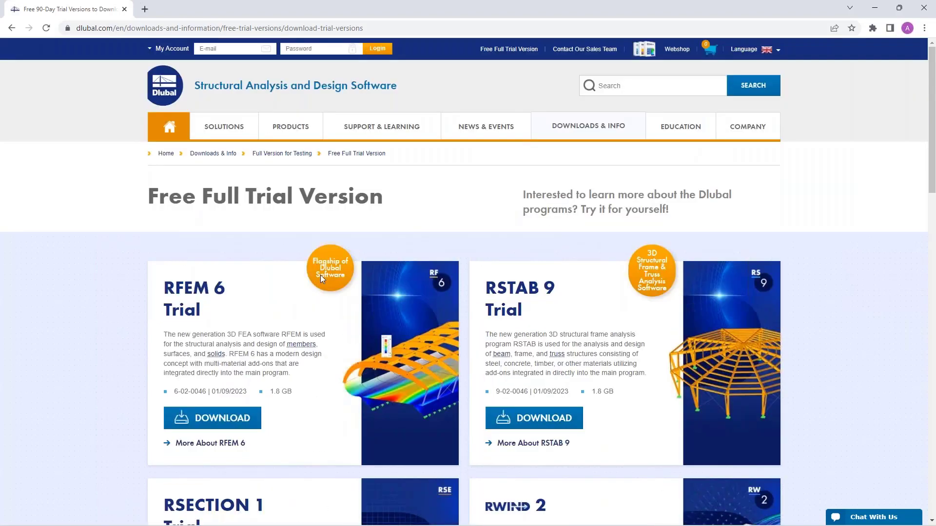